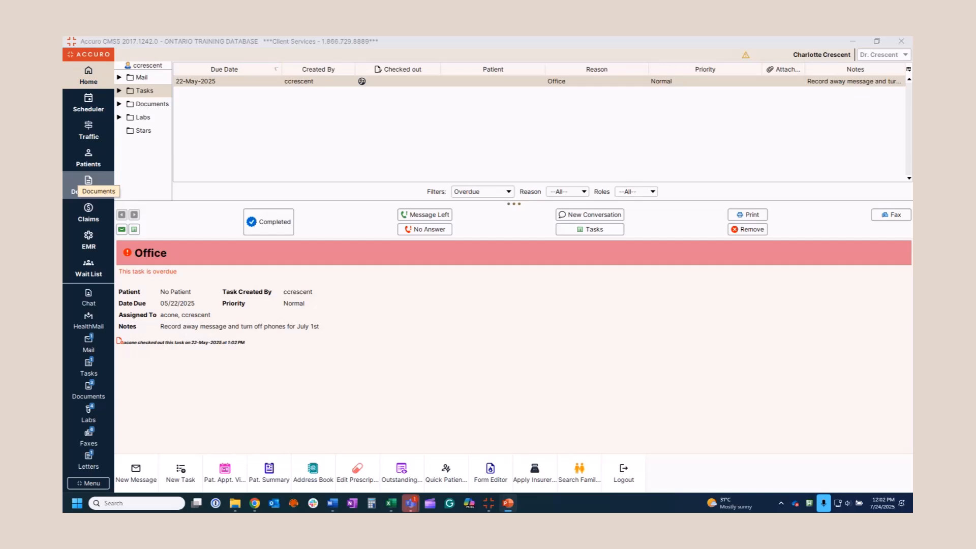
Save an out-of-office notice for 07/21–07/25 reading 'On Vacation - No access to Accuro'
click(100, 484)
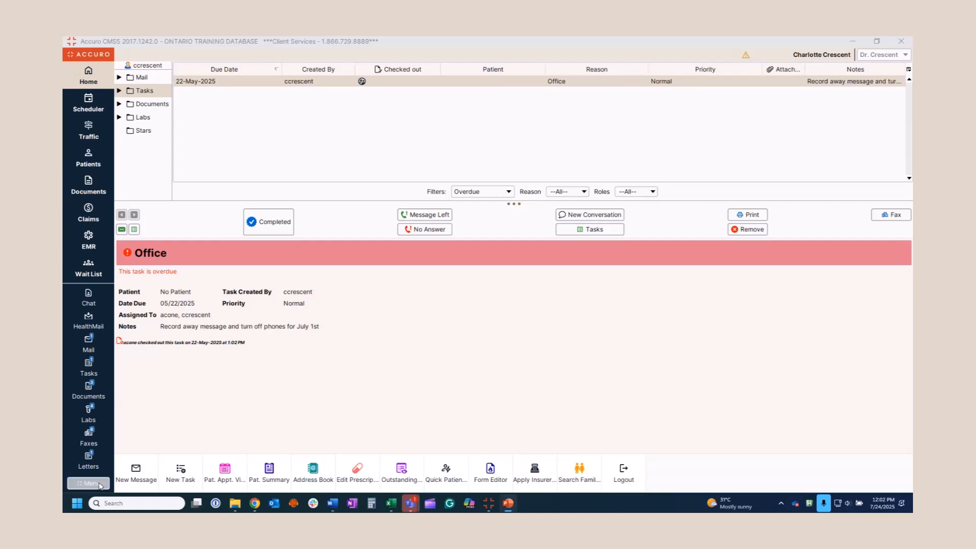
mouse_move(392, 283)
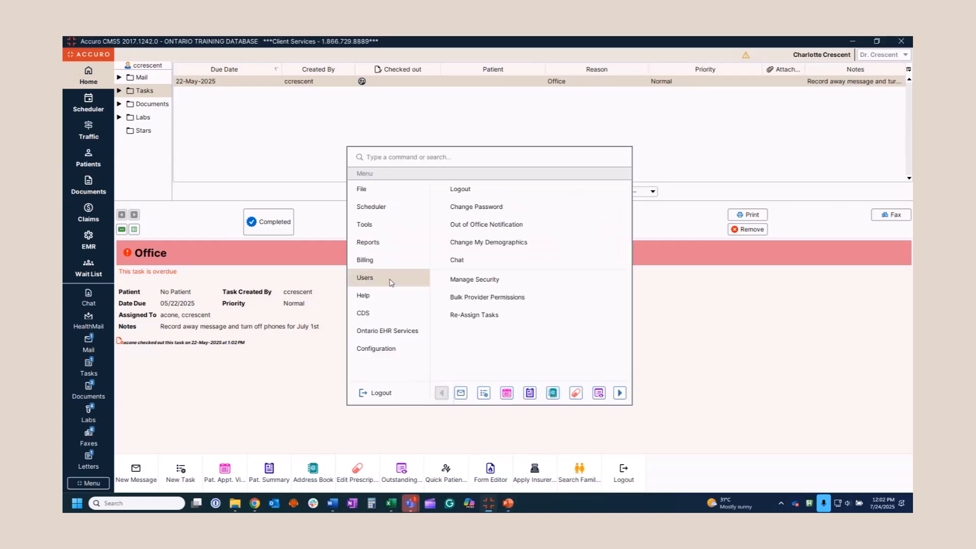
click(497, 227)
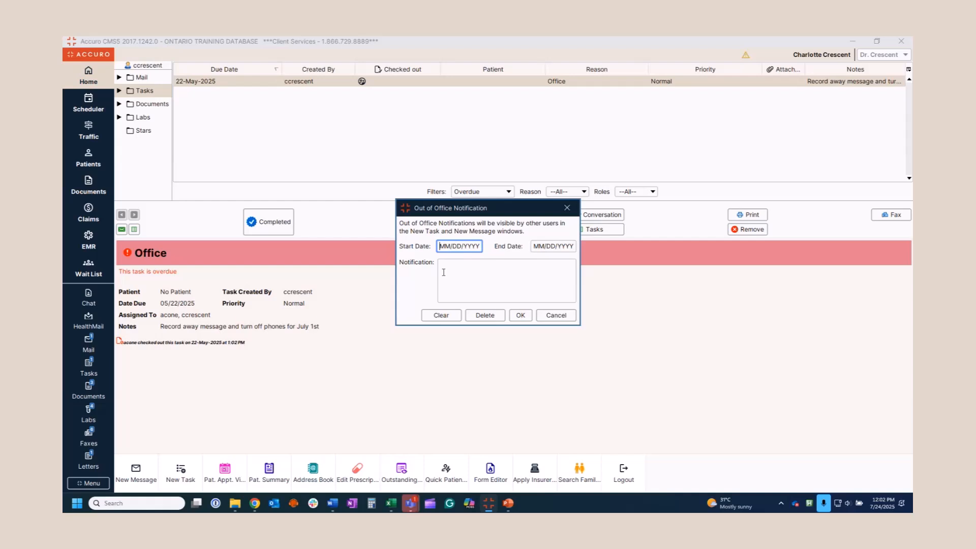
click(459, 246)
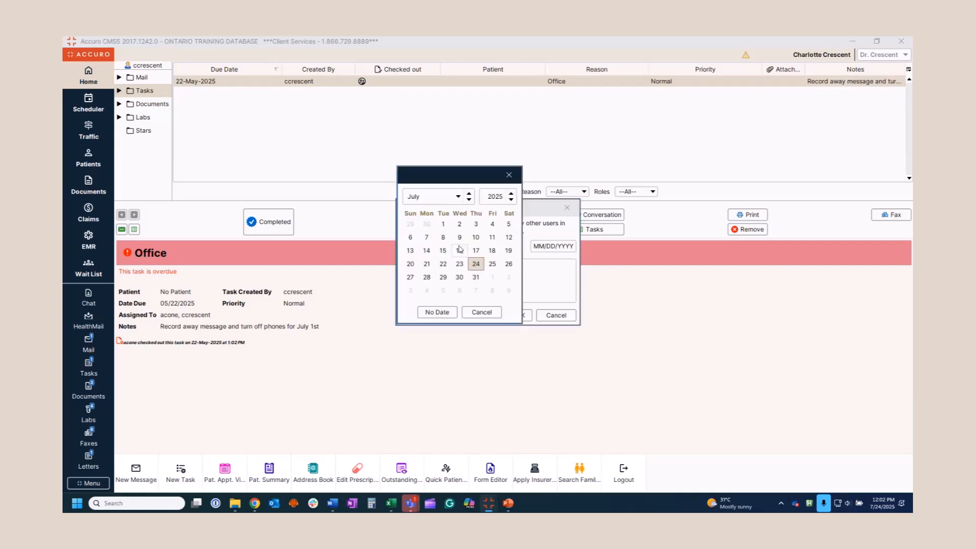
click(428, 264)
click(552, 247)
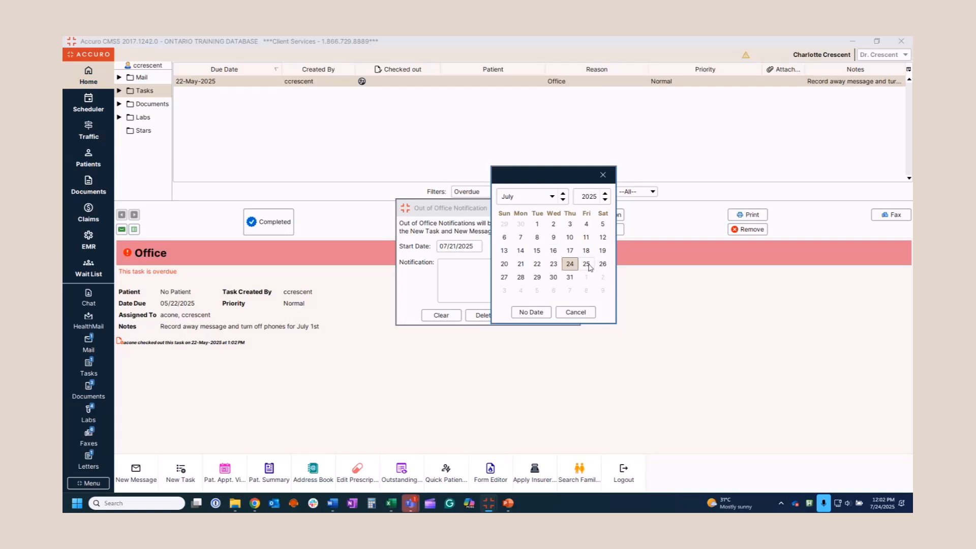
click(587, 264)
click(484, 275)
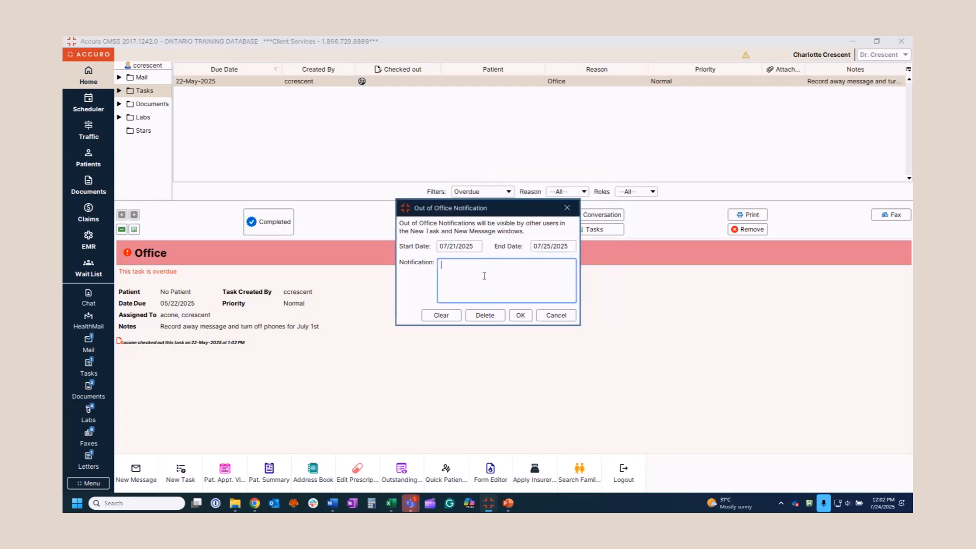
text(On Vacation - No access to Accuro)
click(522, 315)
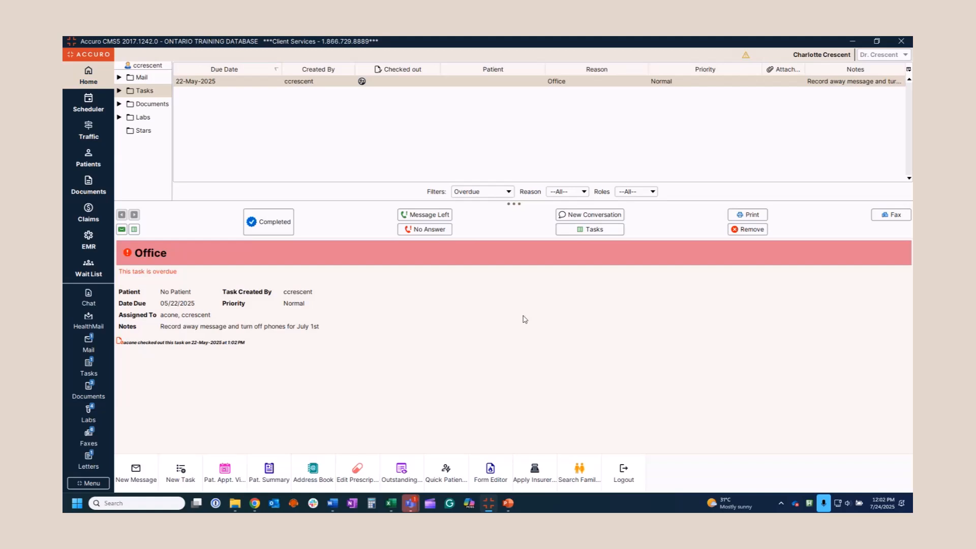
Create a Phone System task for all users with the pasted away-message note, sending despite the warning
click(180, 471)
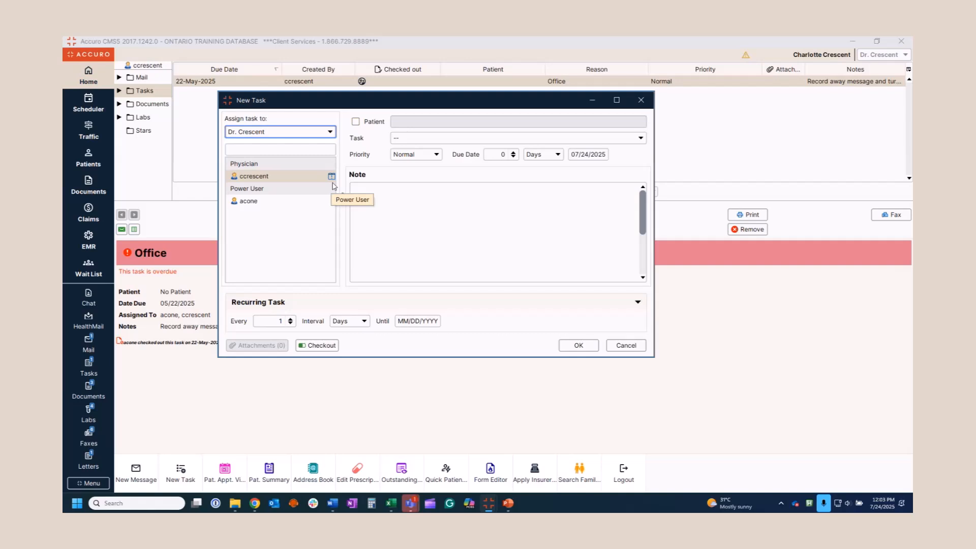
mouse_move(332, 178)
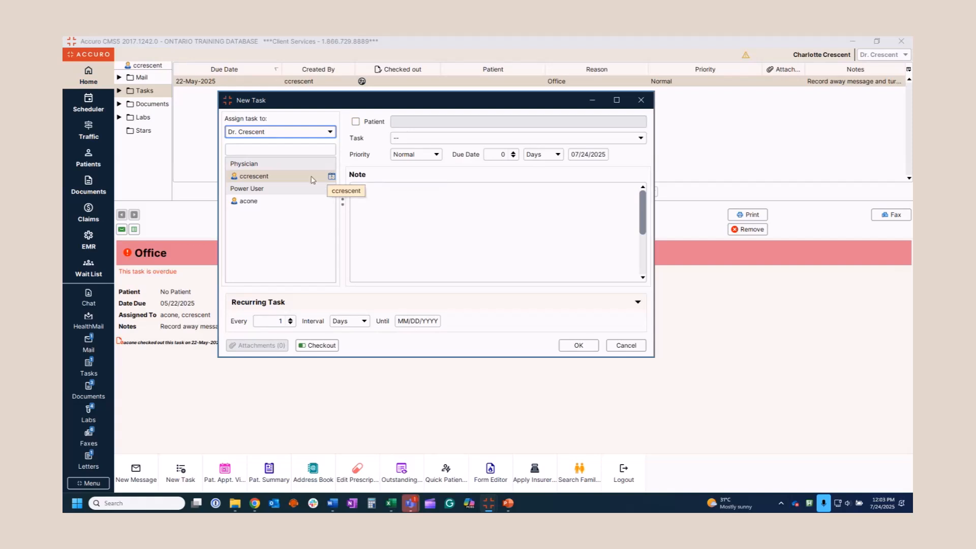
click(313, 179)
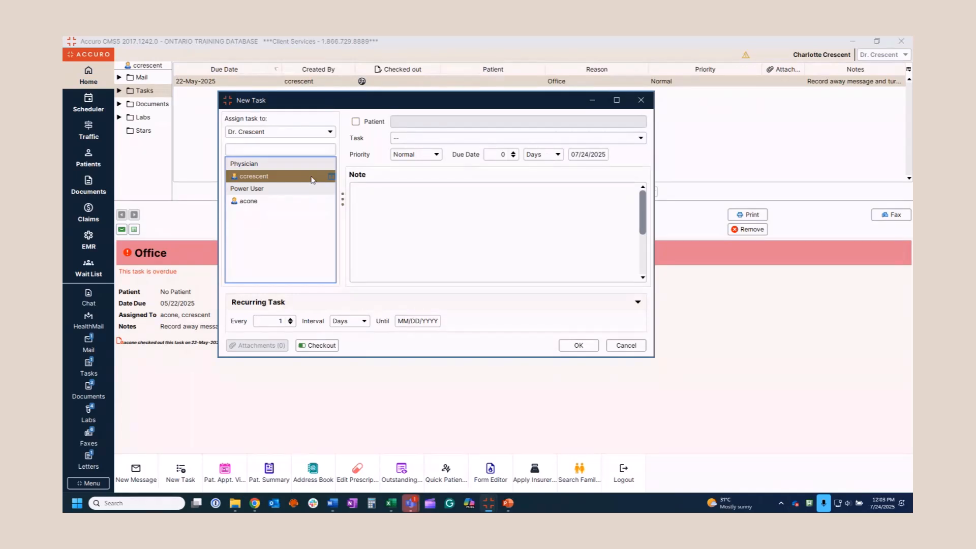
key(ctrl+a)
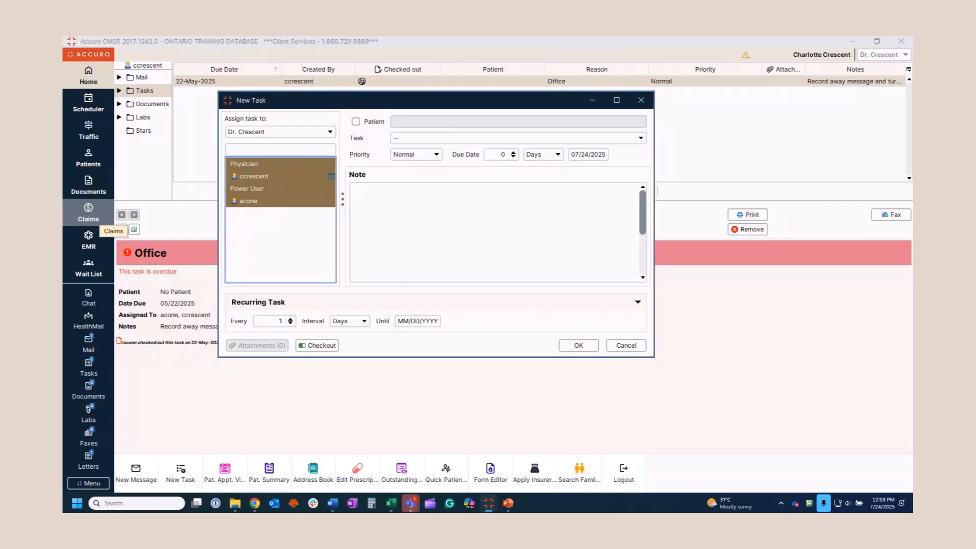
click(478, 141)
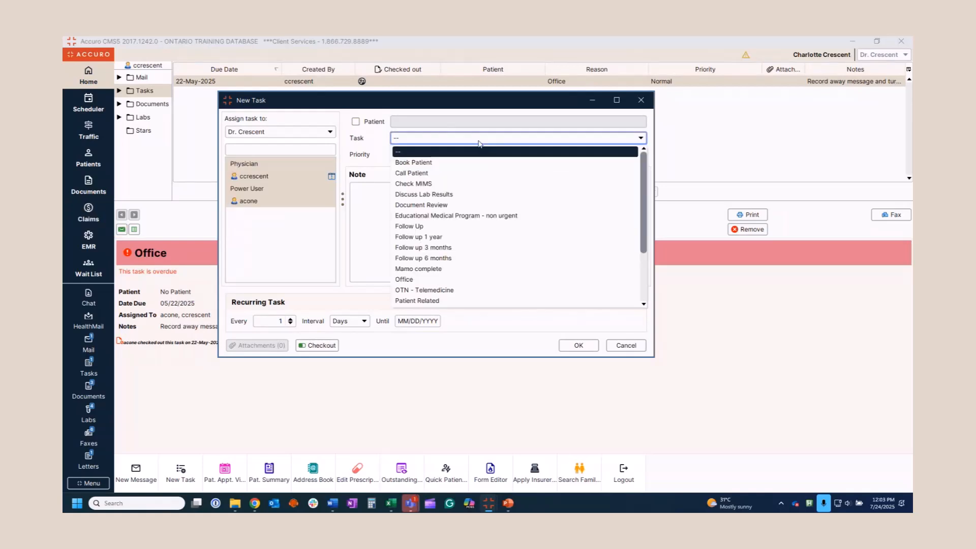
text(ph)
key(Return)
click(389, 245)
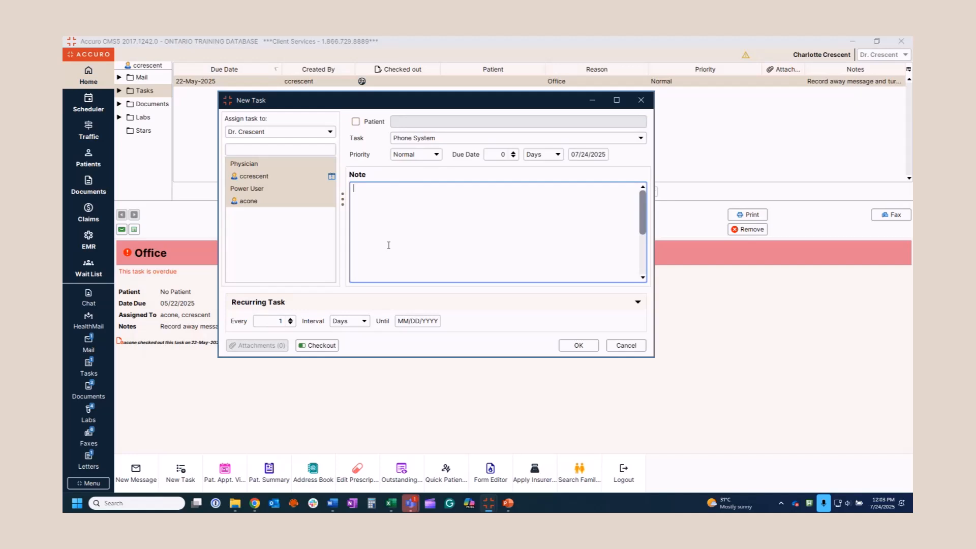
text(Record away message and turn off phones for August 4th.)
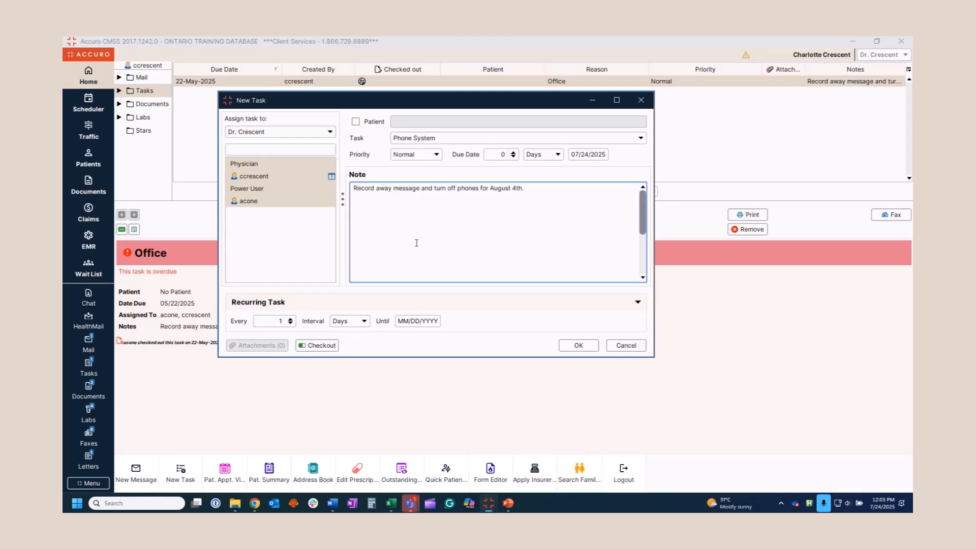
click(587, 347)
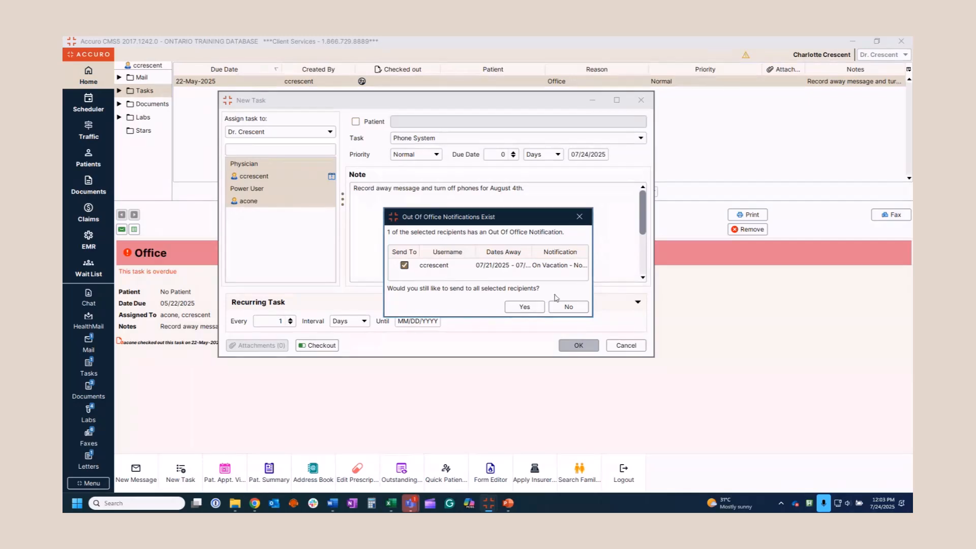
click(526, 308)
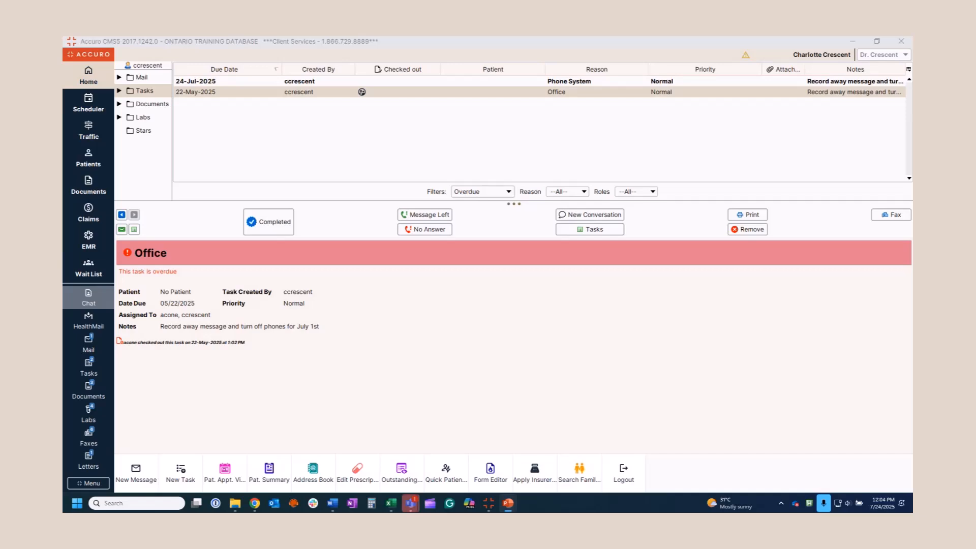
Delete the vacation notice via Menu > Users > Out of Office Notification
click(99, 484)
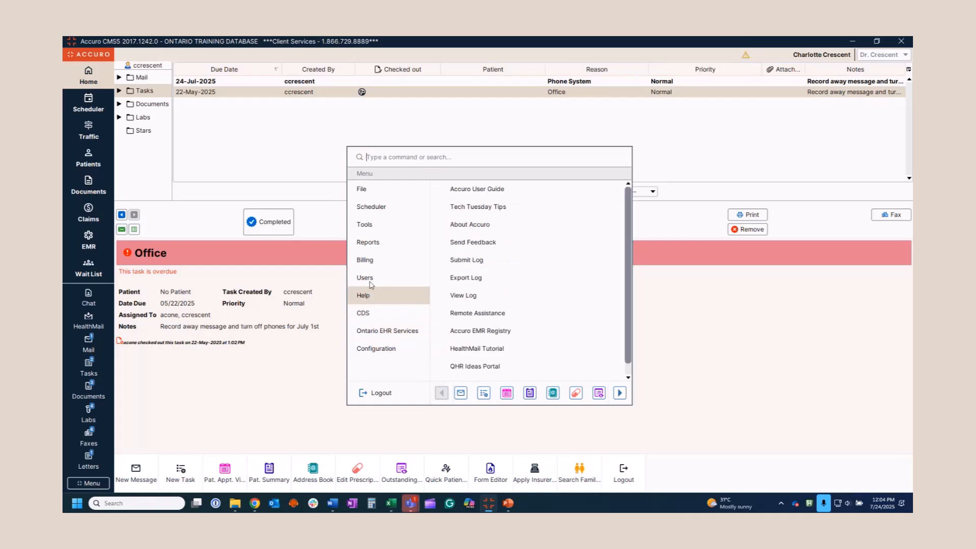
mouse_move(366, 278)
click(482, 226)
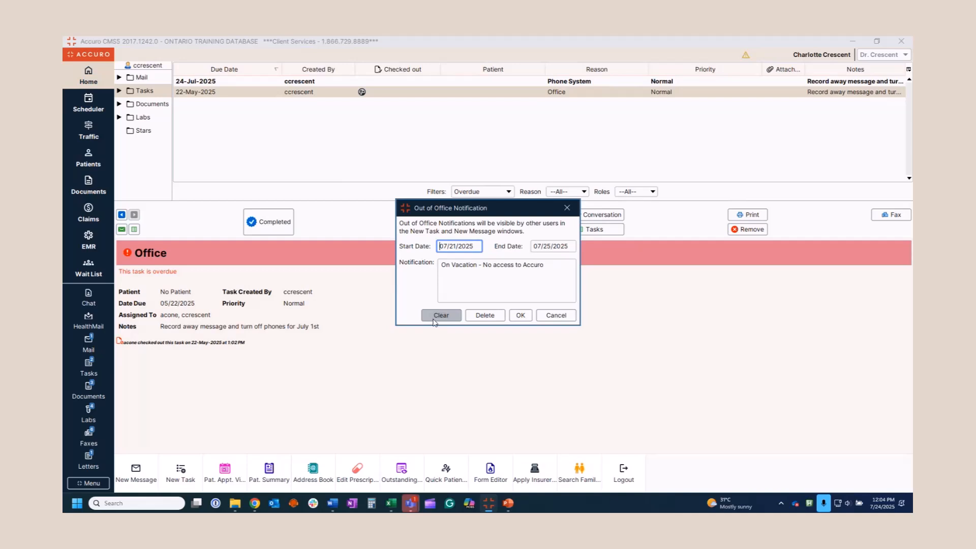
click(485, 315)
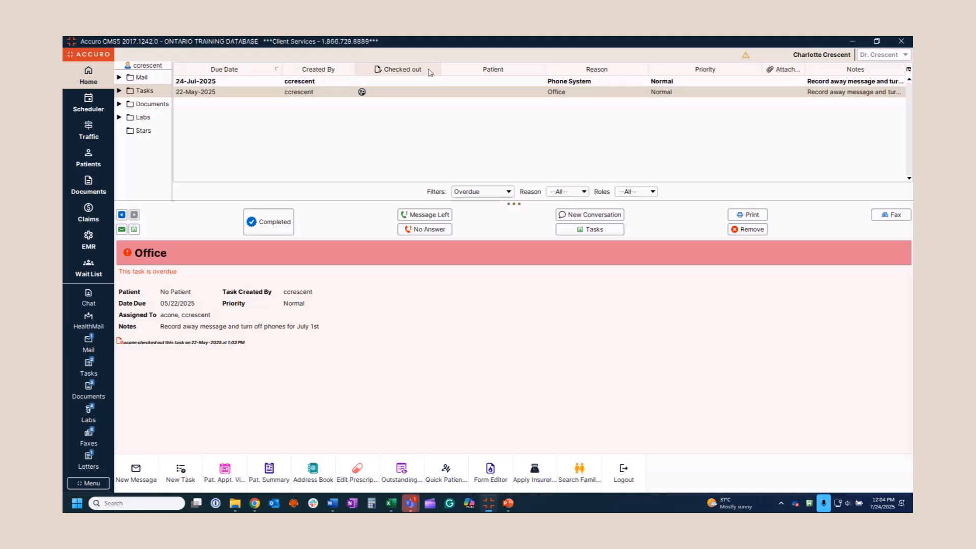
Check out and save the Phone System task, then view the overdue Office task
double_click(398, 82)
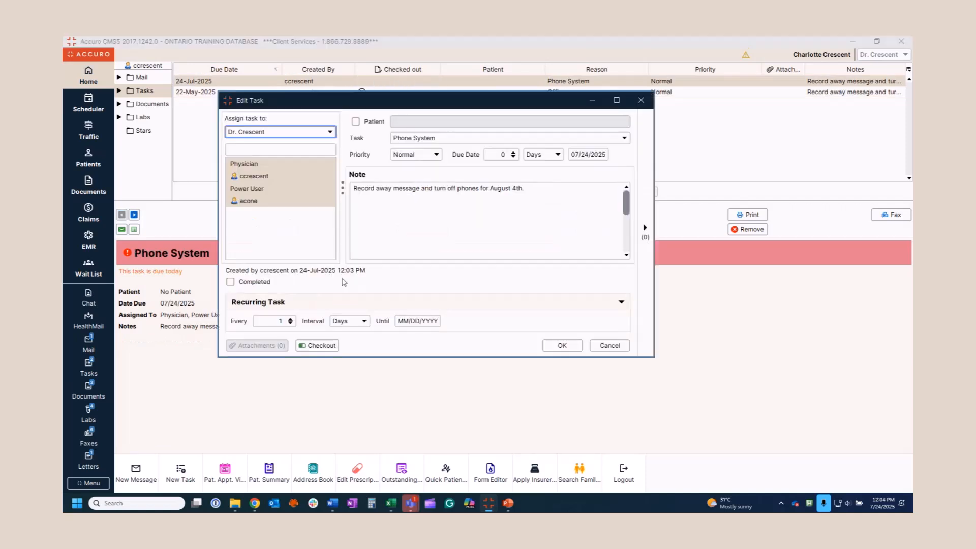
click(322, 346)
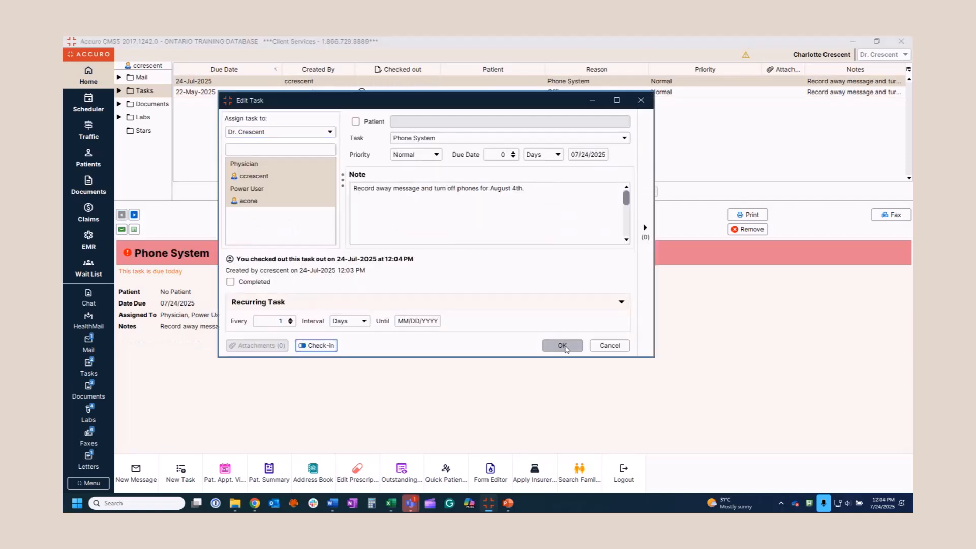
click(562, 346)
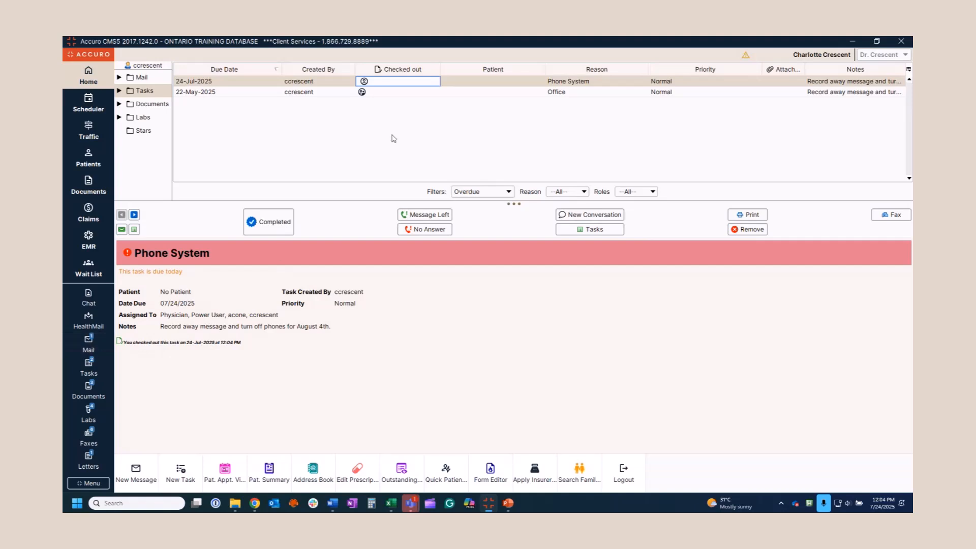
click(390, 92)
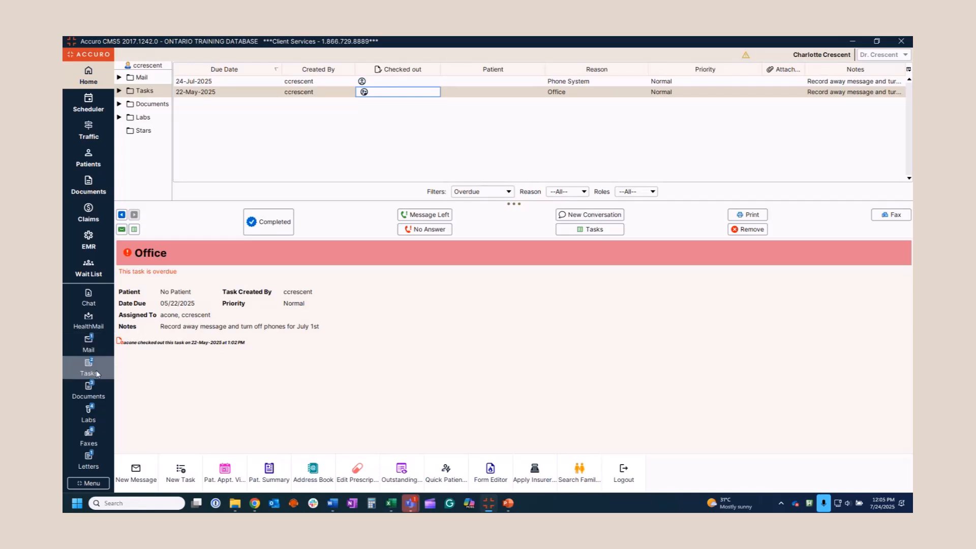
Change the Phone System task's due date to August 1 and save it
double_click(436, 82)
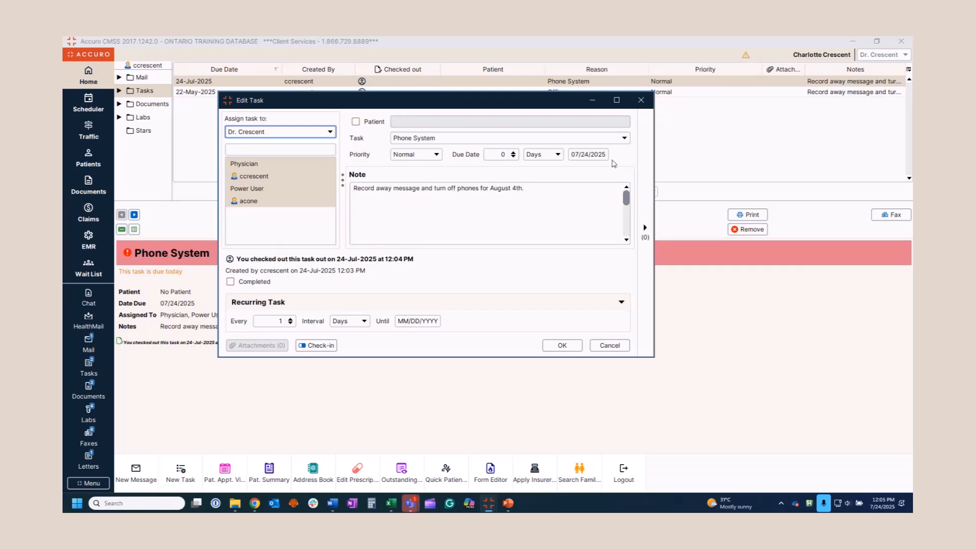
click(600, 155)
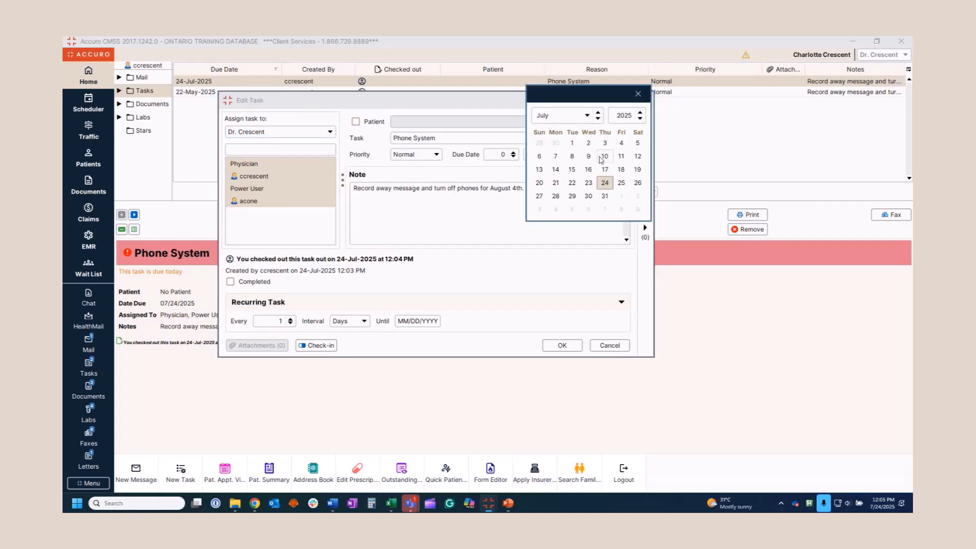
click(622, 198)
click(568, 347)
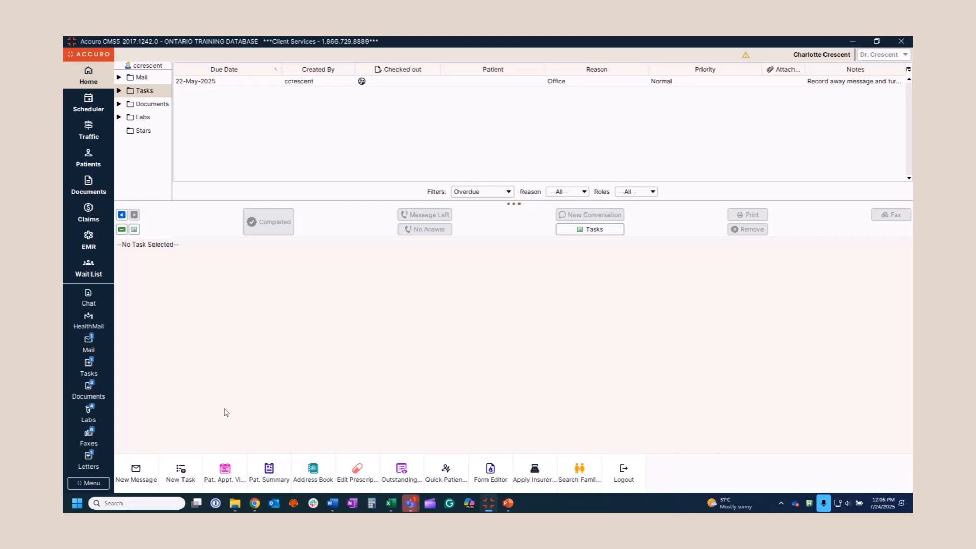
Start a new Supply Order task with the note 'Send supply order today.'
click(183, 476)
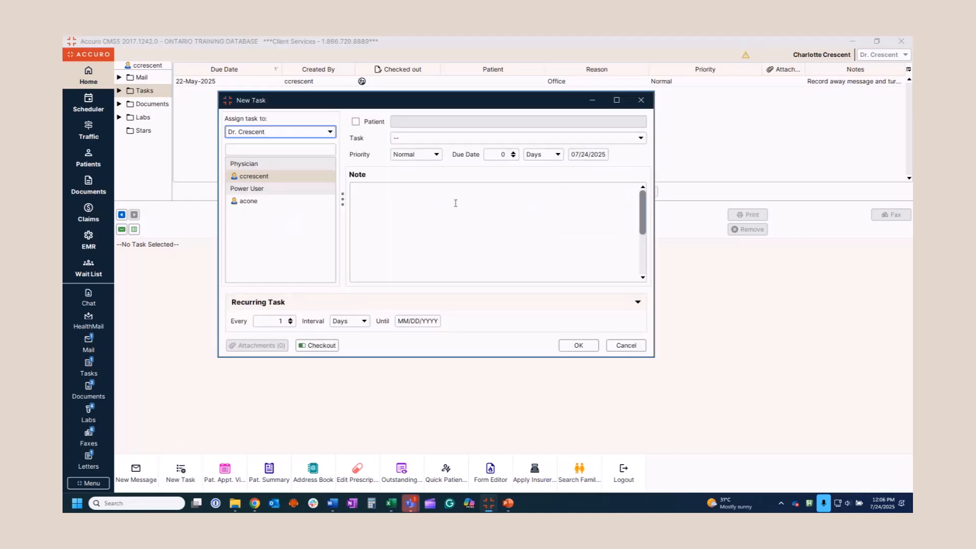
click(436, 139)
key(s)
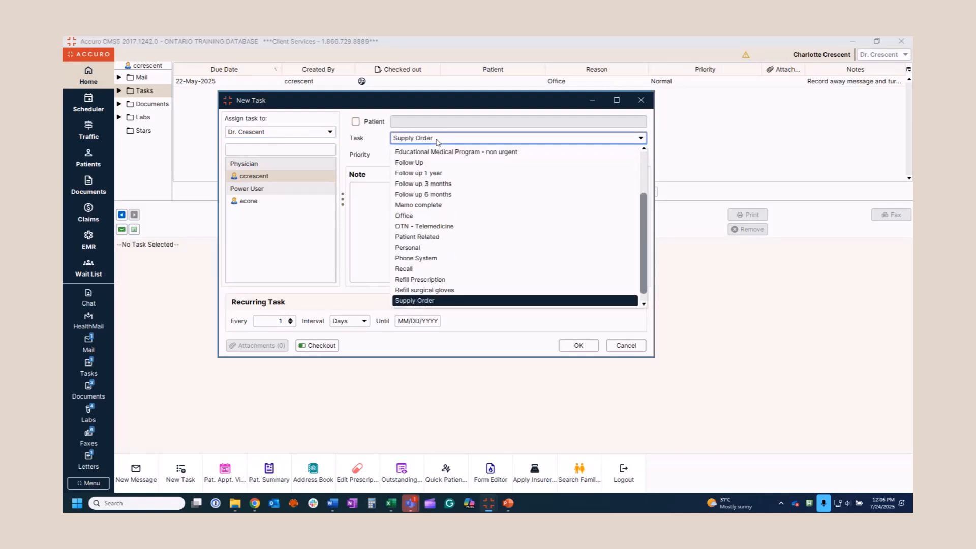
key(Return)
click(391, 224)
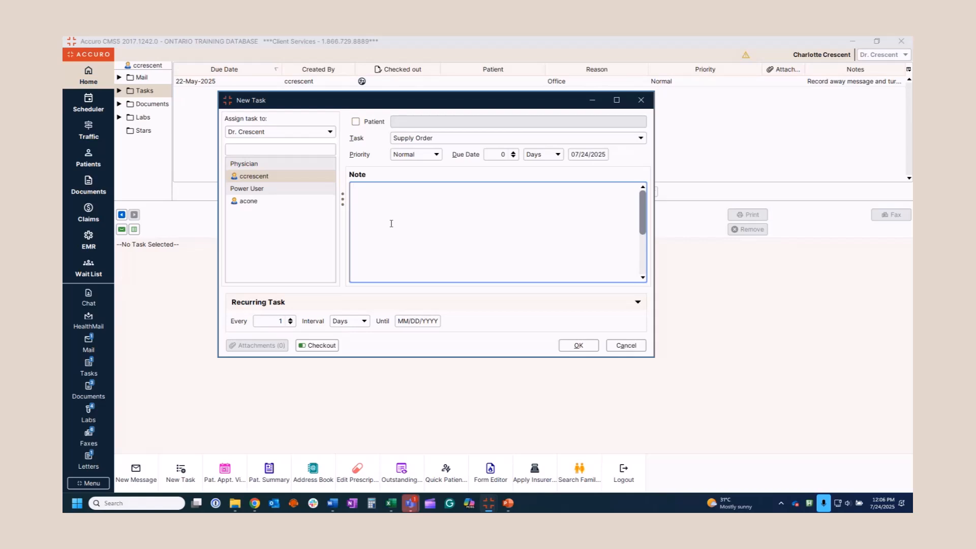
text(Send supply order today.)
Make the task recur every 3 weeks until 12/31/2025 and save it
click(640, 304)
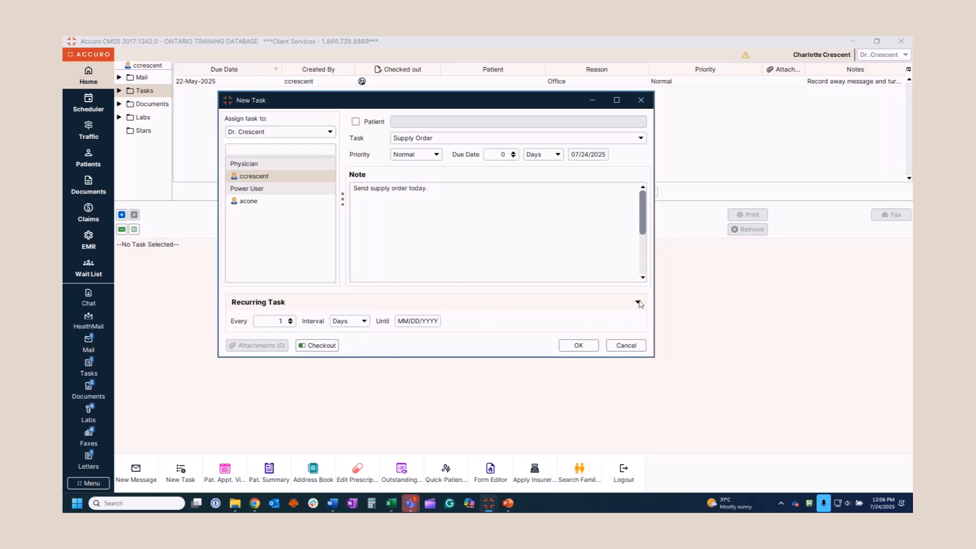
click(291, 320)
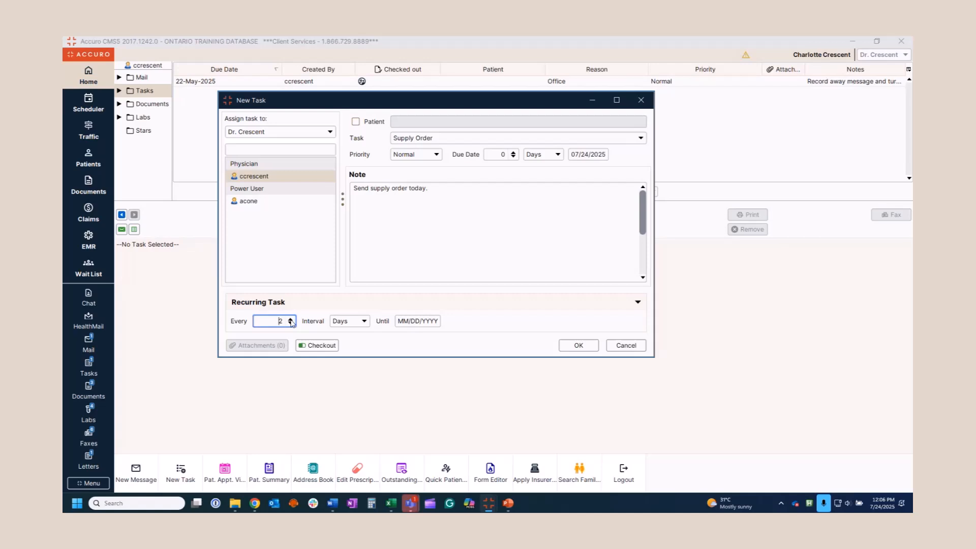
click(361, 322)
click(356, 346)
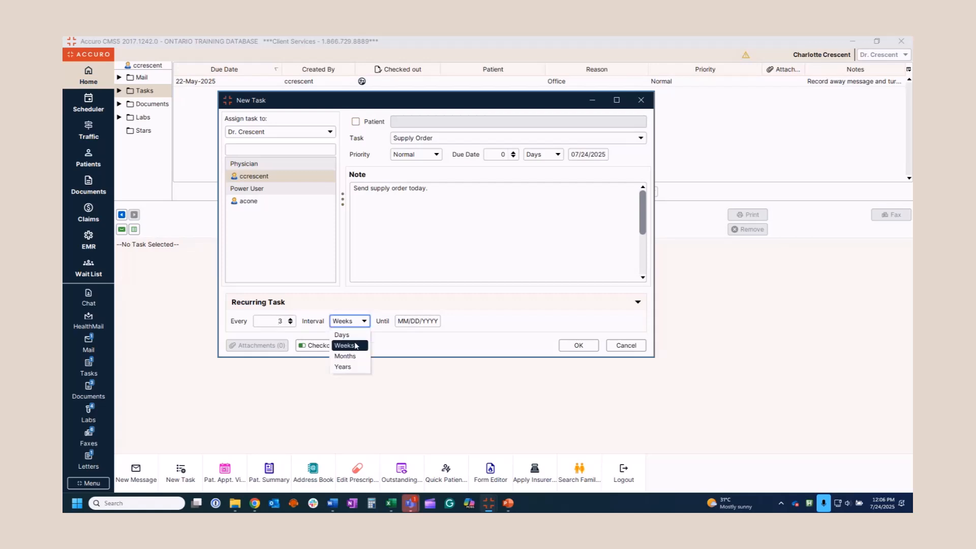
click(416, 321)
click(411, 274)
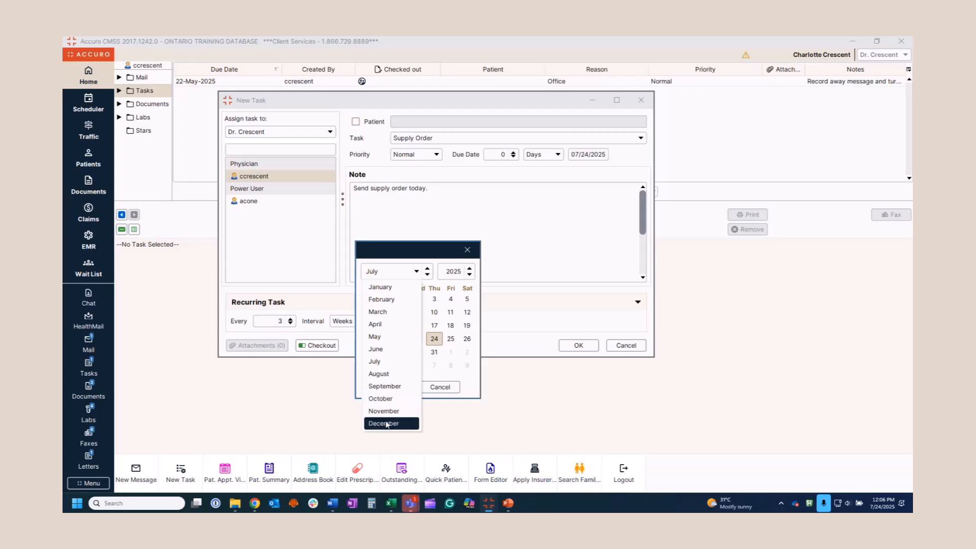
click(388, 424)
click(418, 352)
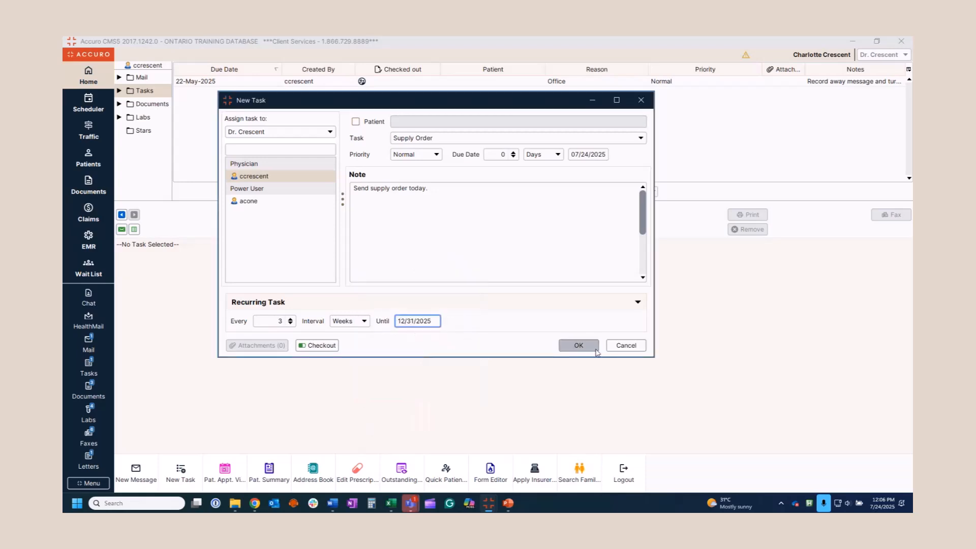
click(580, 346)
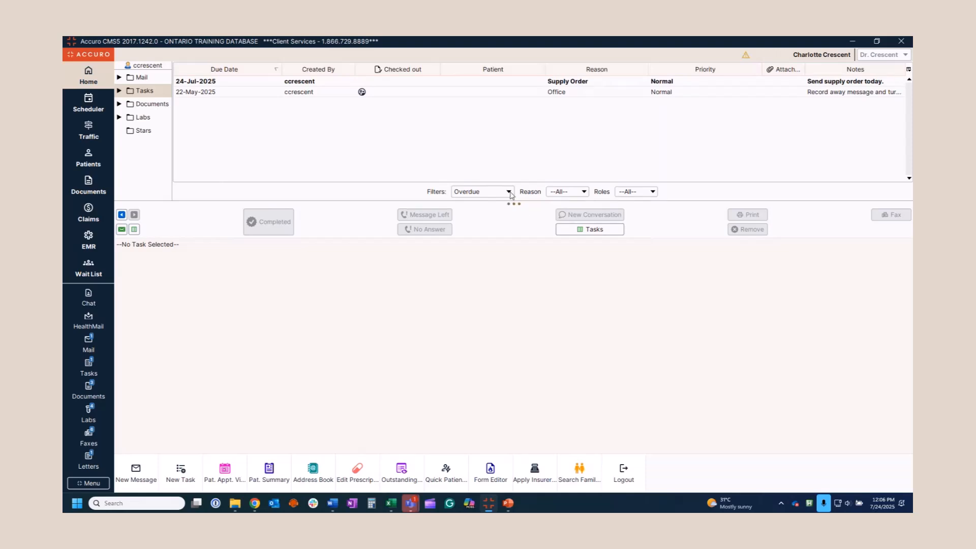
Filter the task list to All Tasks and mark the Supply Order task completed
click(509, 192)
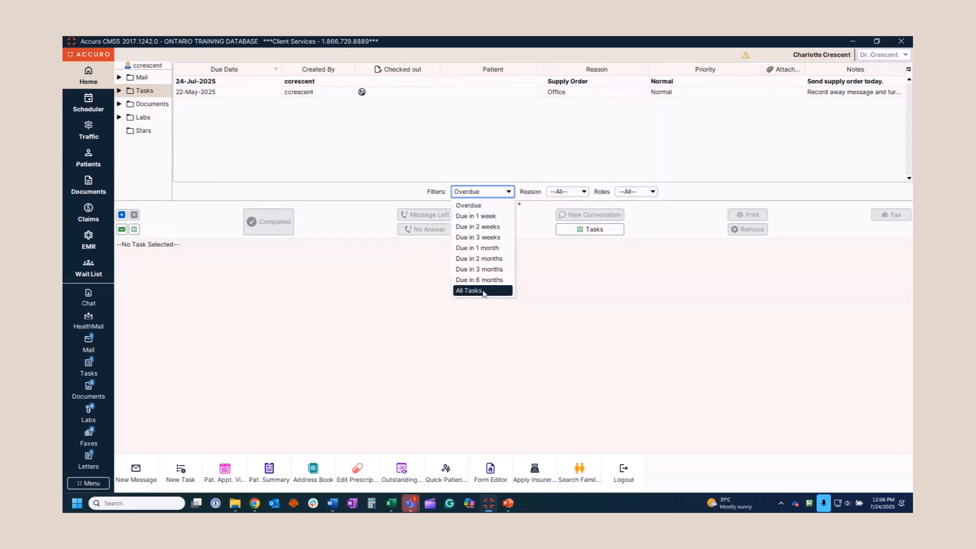
click(484, 292)
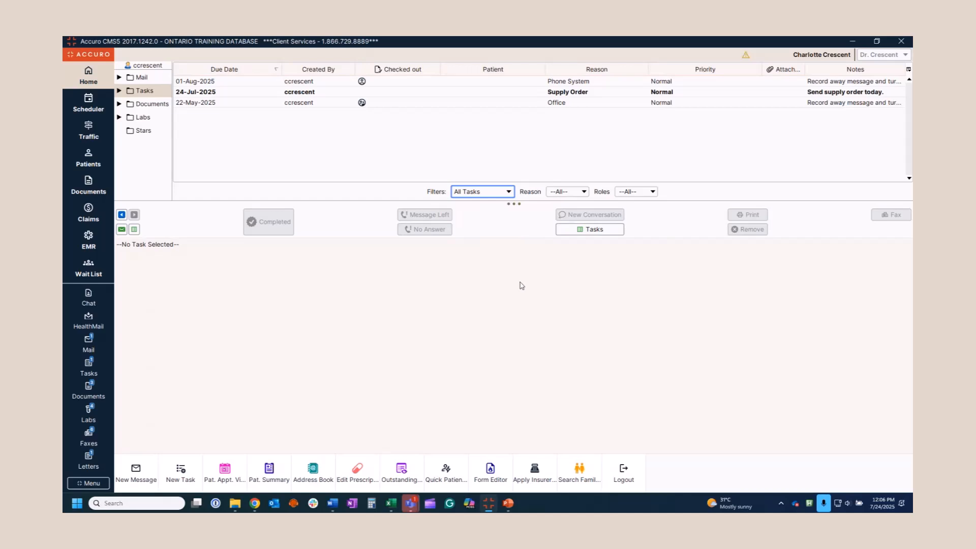
click(439, 92)
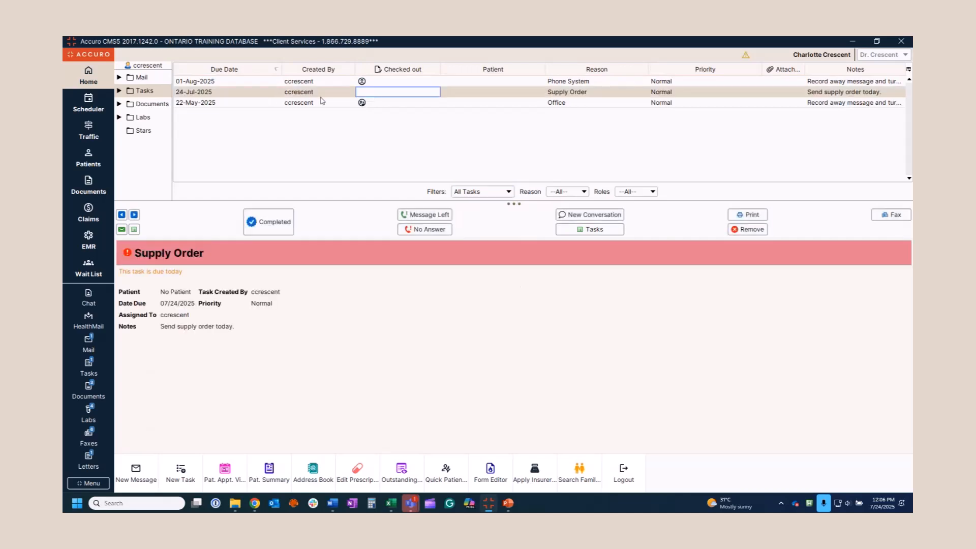
click(273, 222)
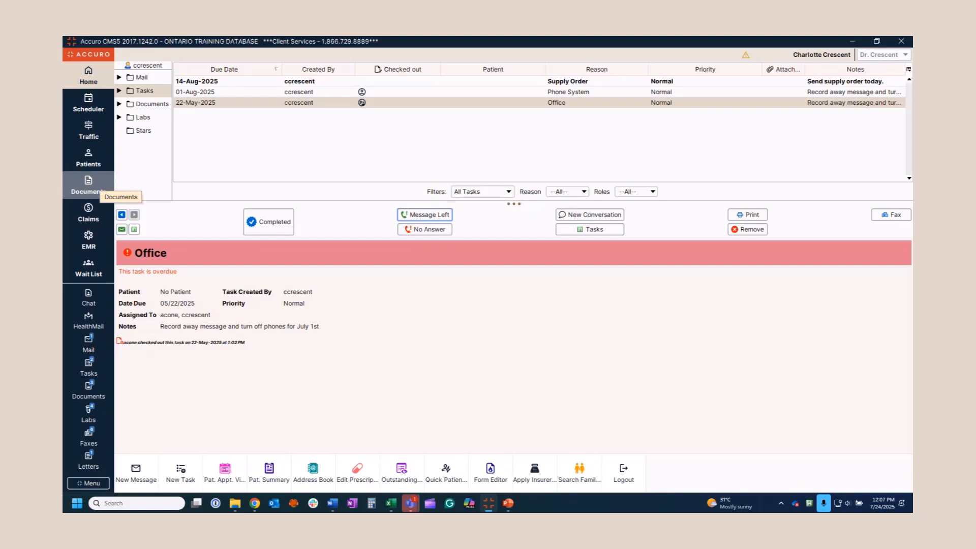
click(92, 483)
mouse_move(384, 279)
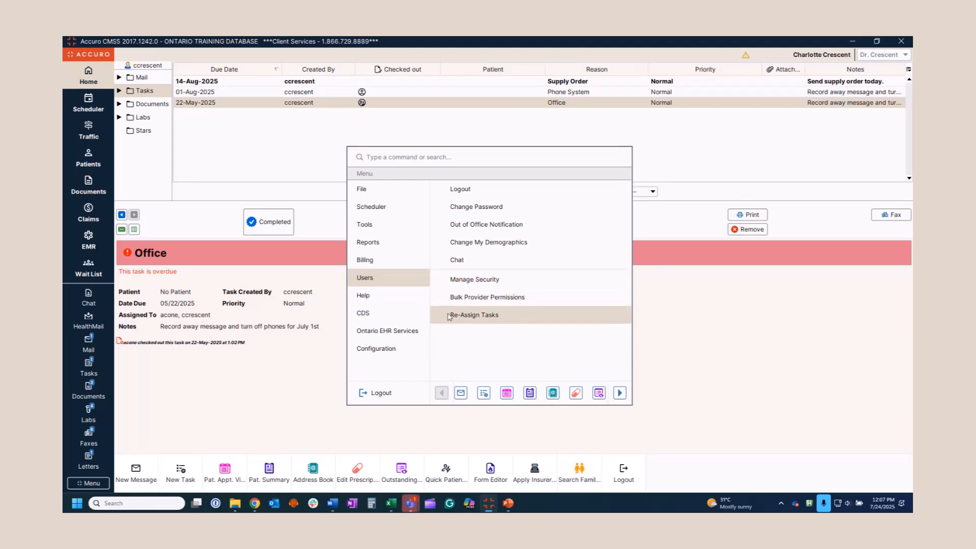
click(477, 316)
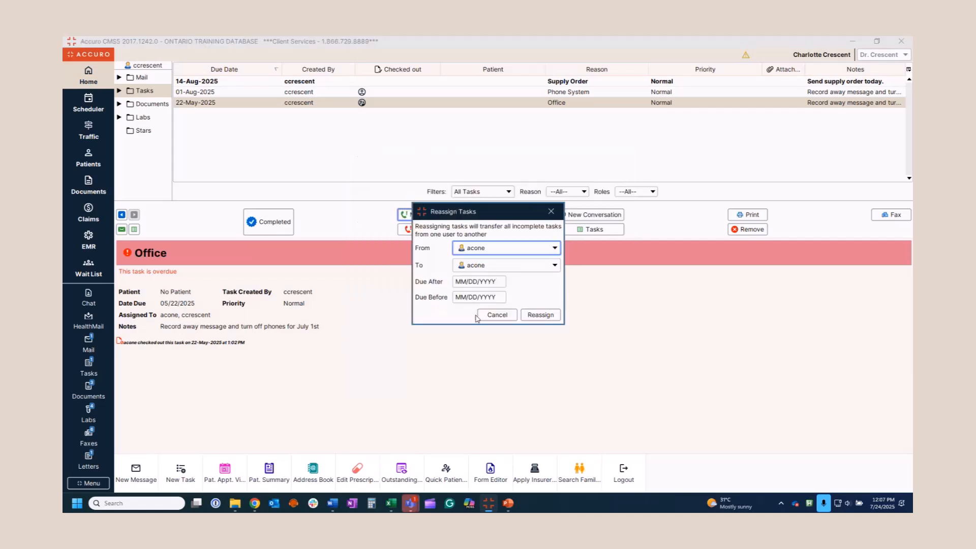
click(487, 271)
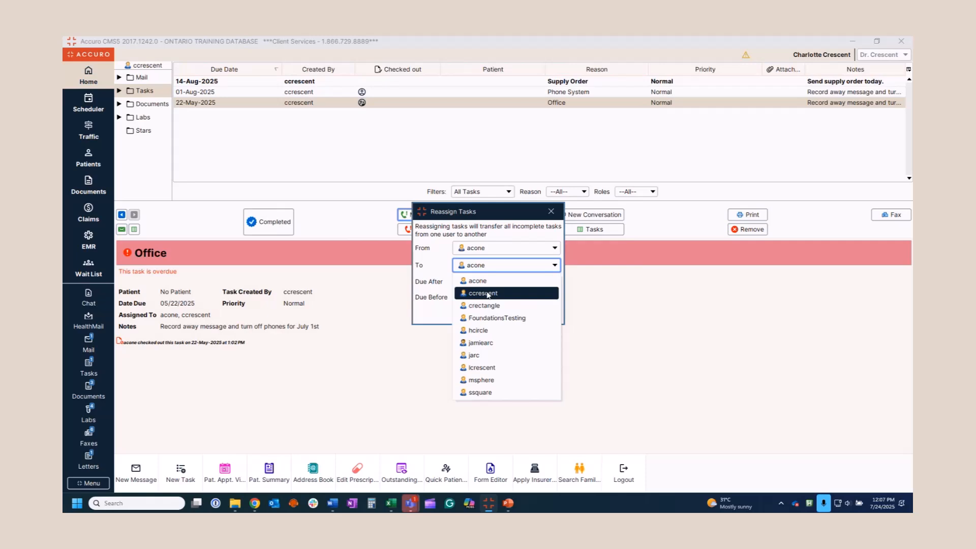
click(487, 294)
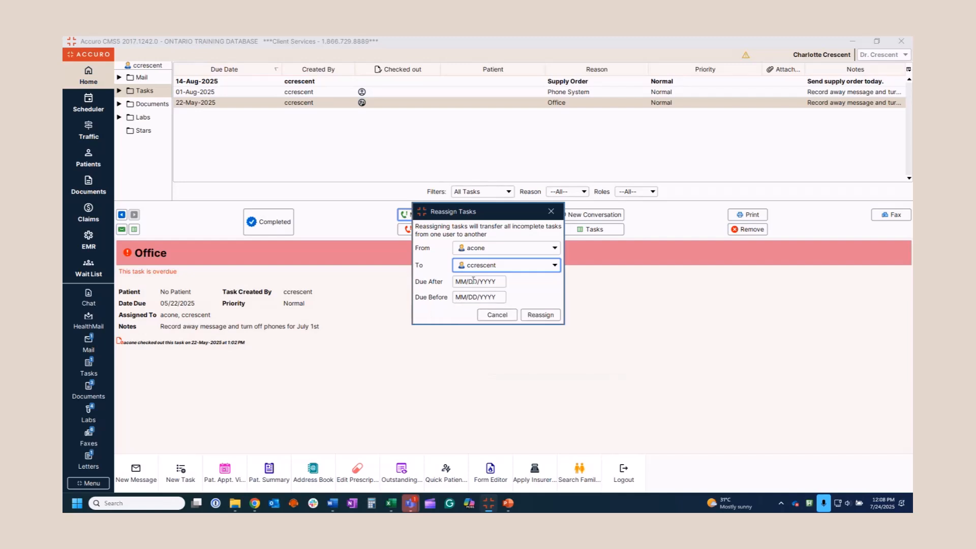
click(537, 314)
click(497, 316)
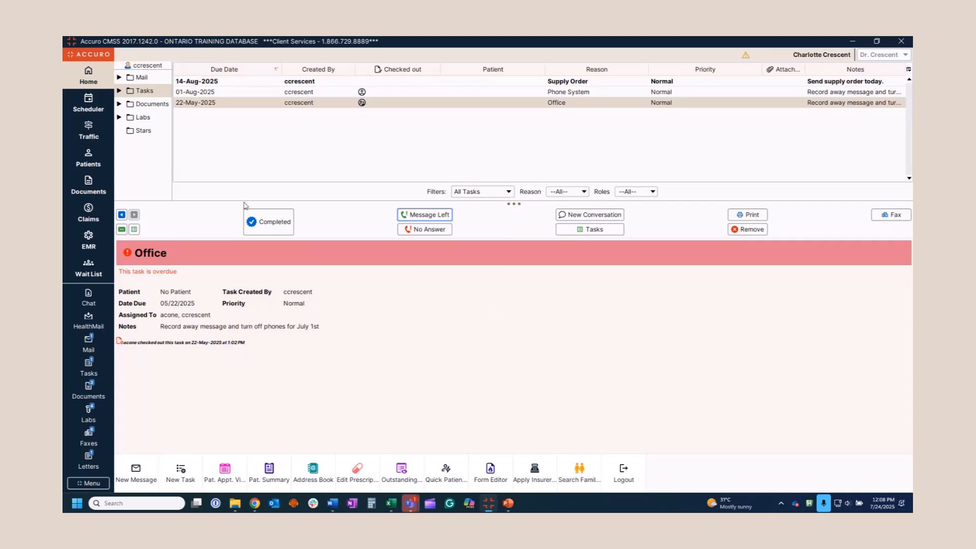
click(93, 109)
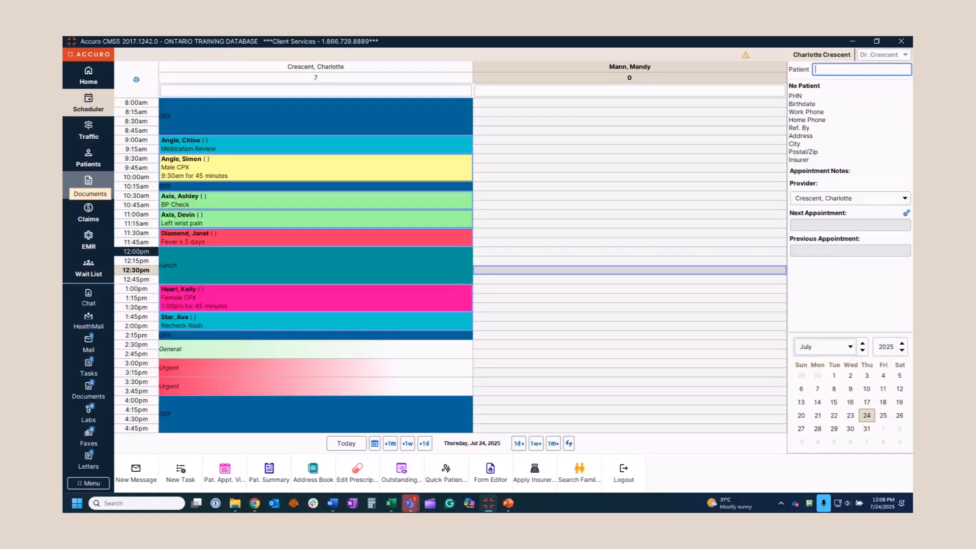
Book a full Day Off for the second provider on Jul 24, 2025
right_click(536, 158)
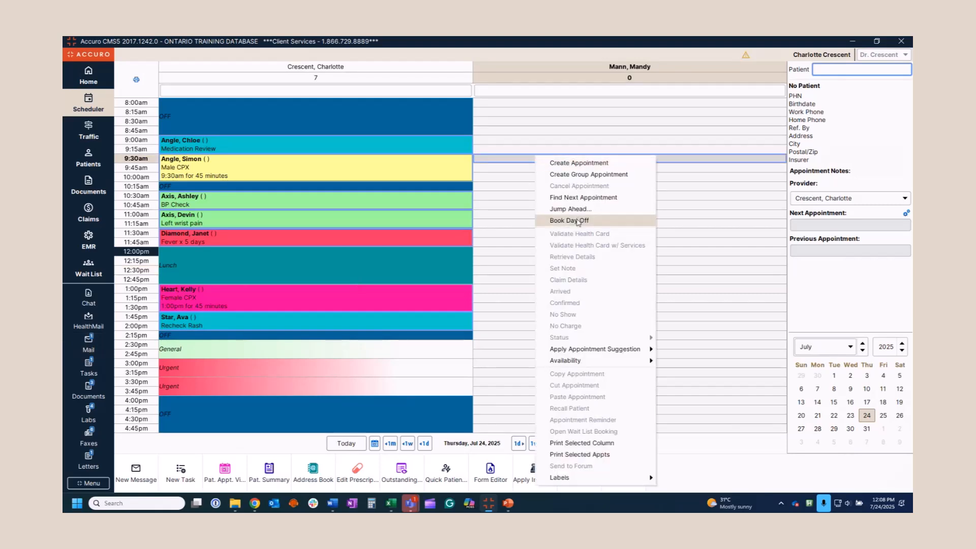
click(577, 224)
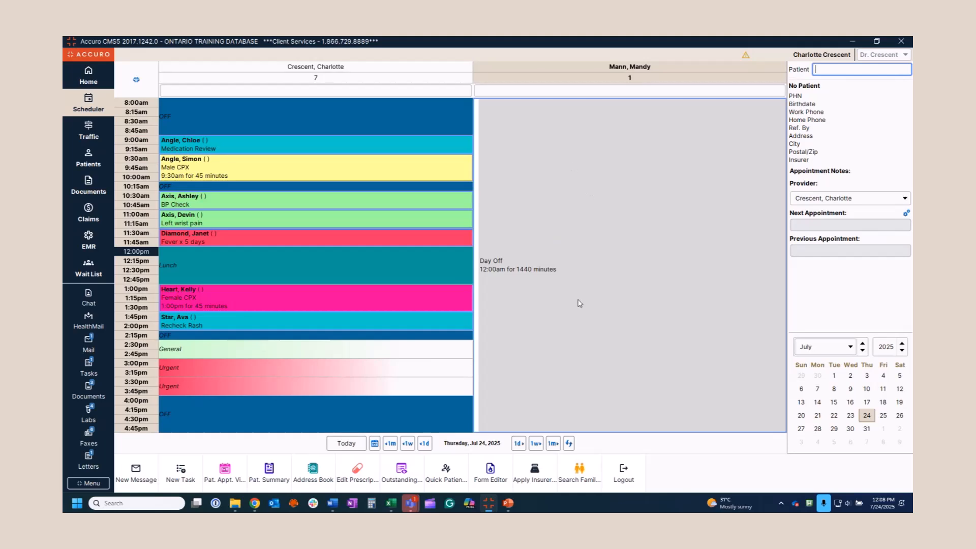
mouse_move(571, 328)
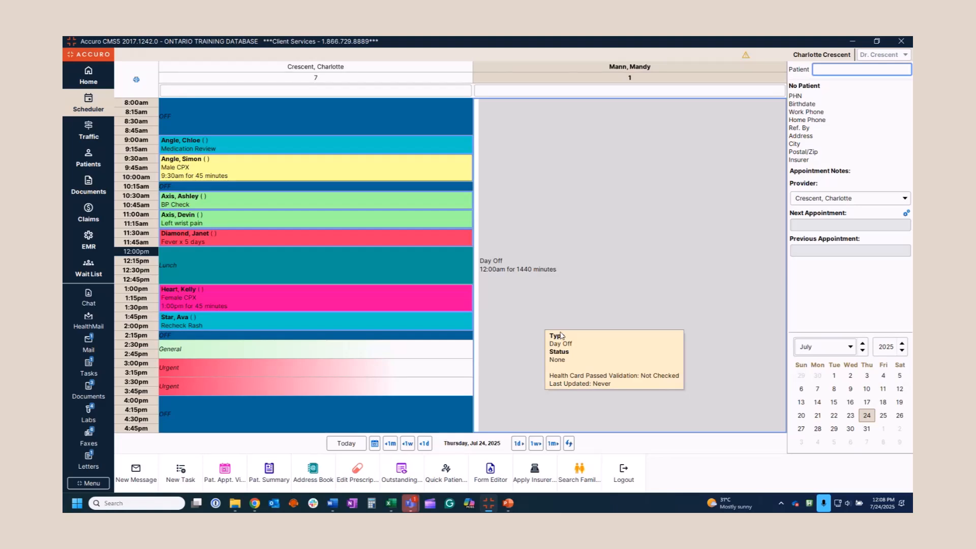
Add the note 'Full Day of Training' to the Day Off booking
double_click(530, 304)
click(316, 335)
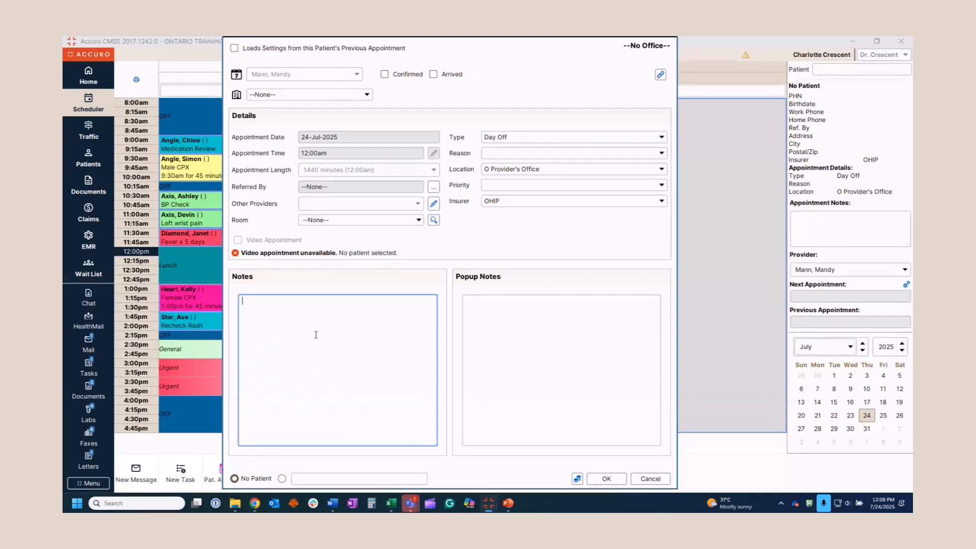
text(Full Day of Training)
click(606, 478)
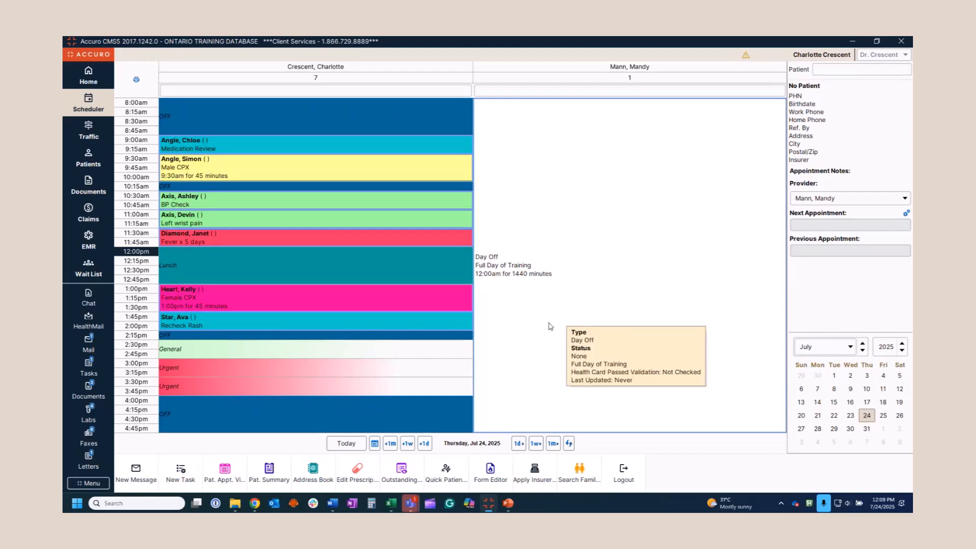
Cancel the Day Off booking, choosing to delete the appointment
right_click(550, 325)
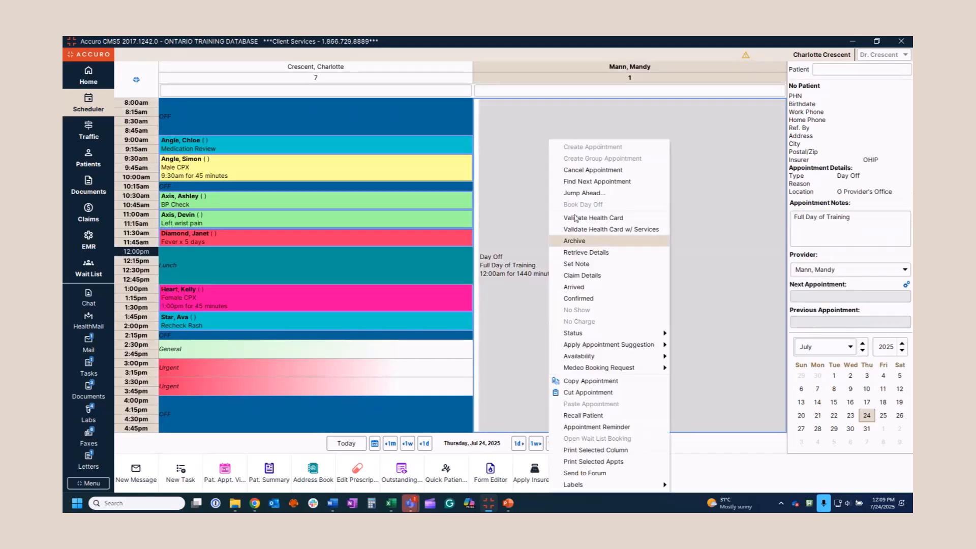
click(580, 170)
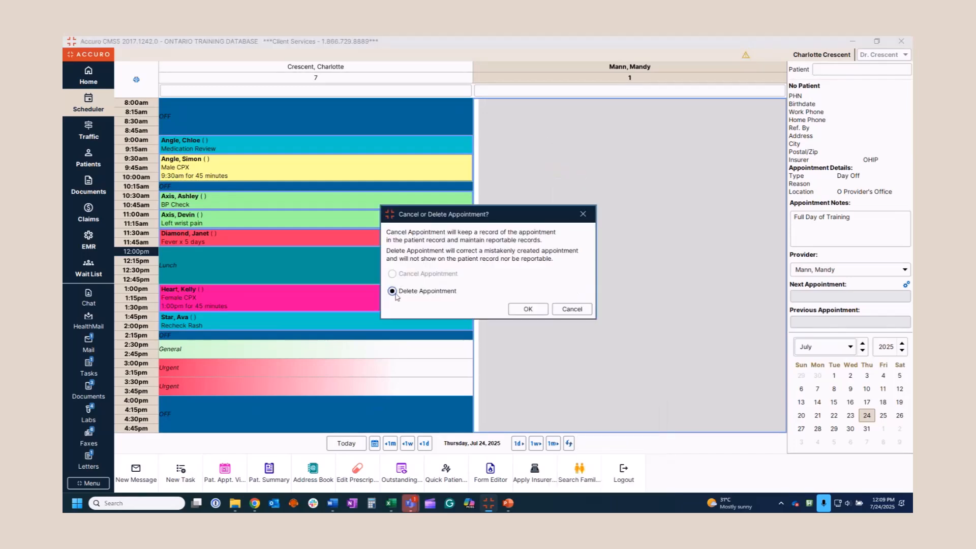
click(528, 309)
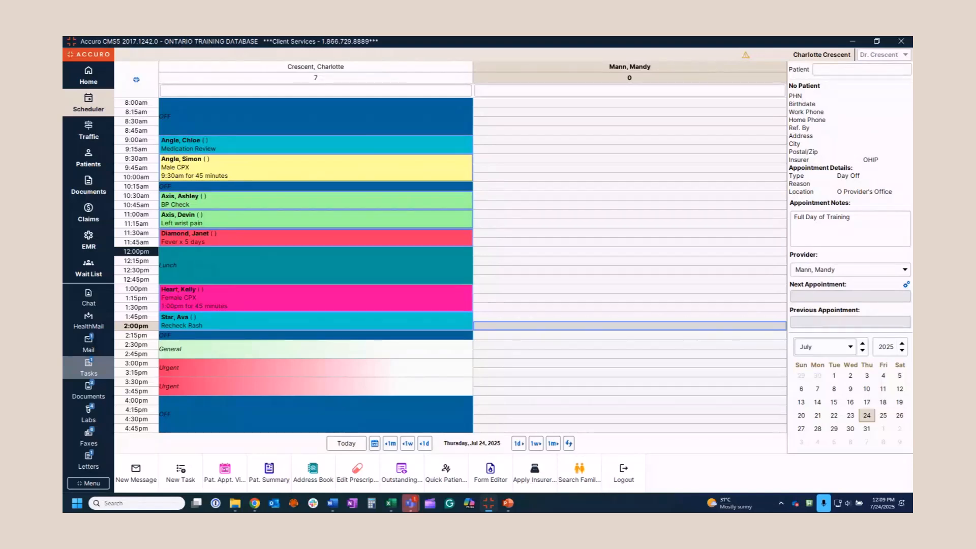
Start a 2:30 Group appointment with reason Diabetes and the note 'Session 2'
right_click(180, 346)
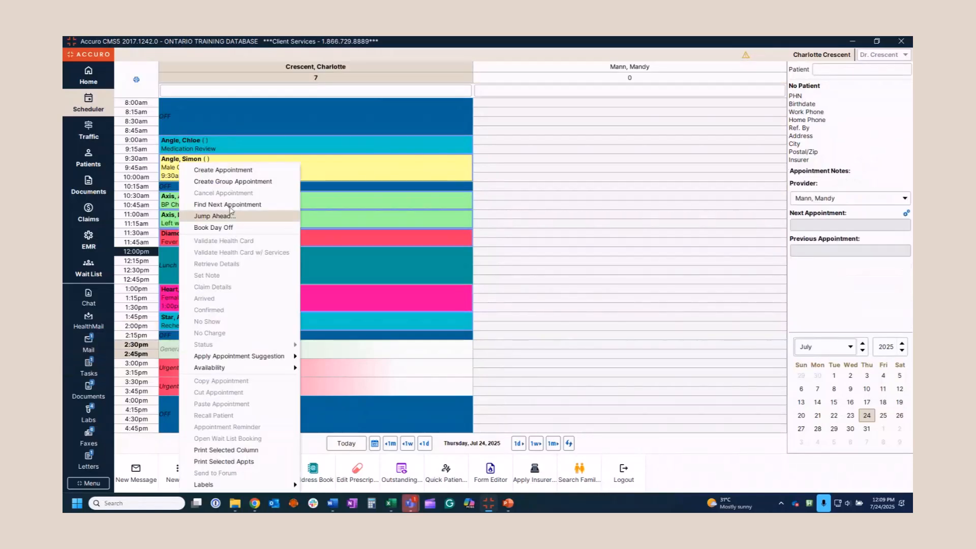
click(231, 183)
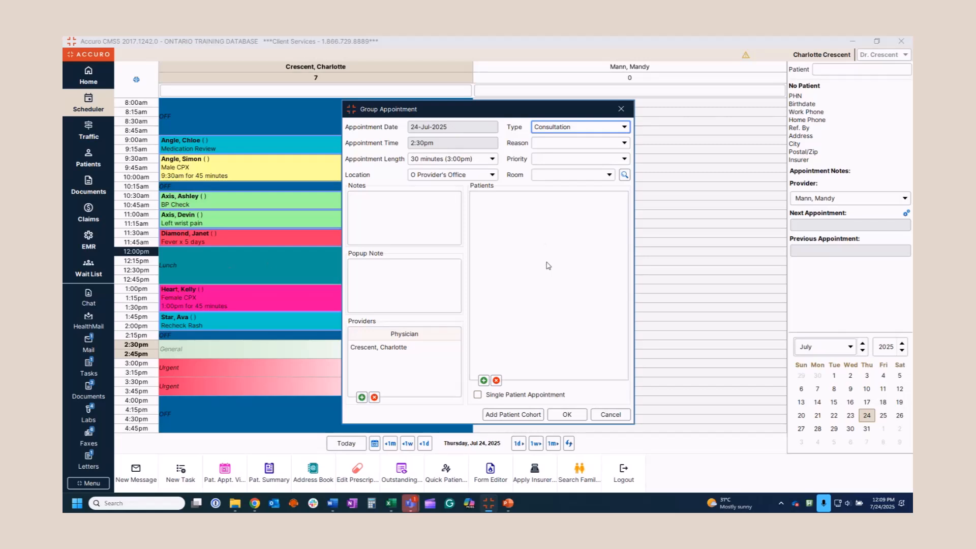
click(625, 131)
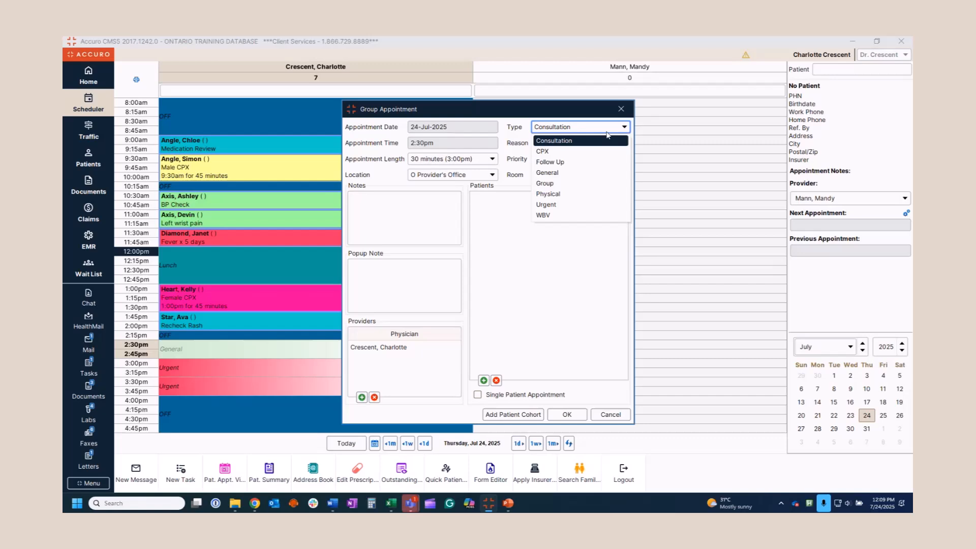
click(568, 183)
click(558, 144)
click(555, 169)
click(400, 214)
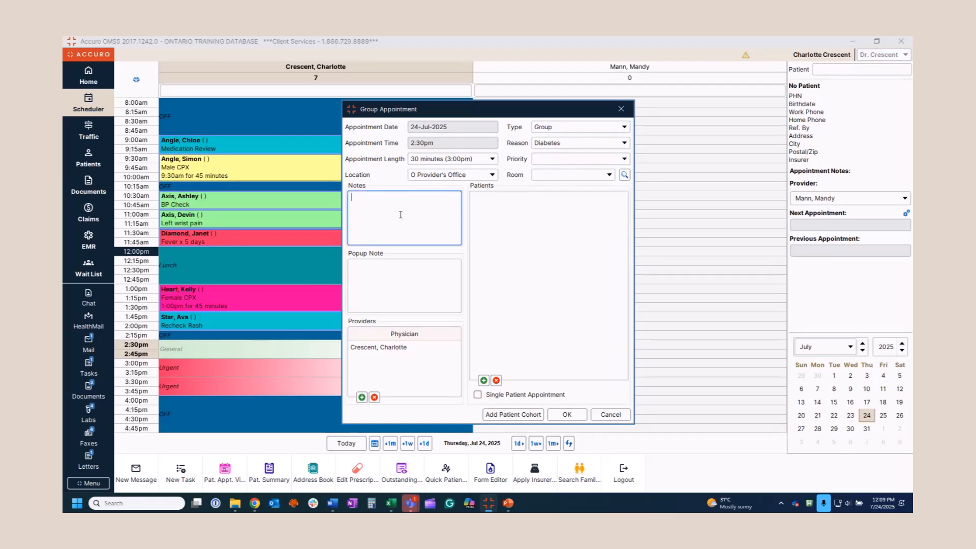
text(Session 2)
Add the Diabetes (14) patient cohort to the group appointment
click(483, 380)
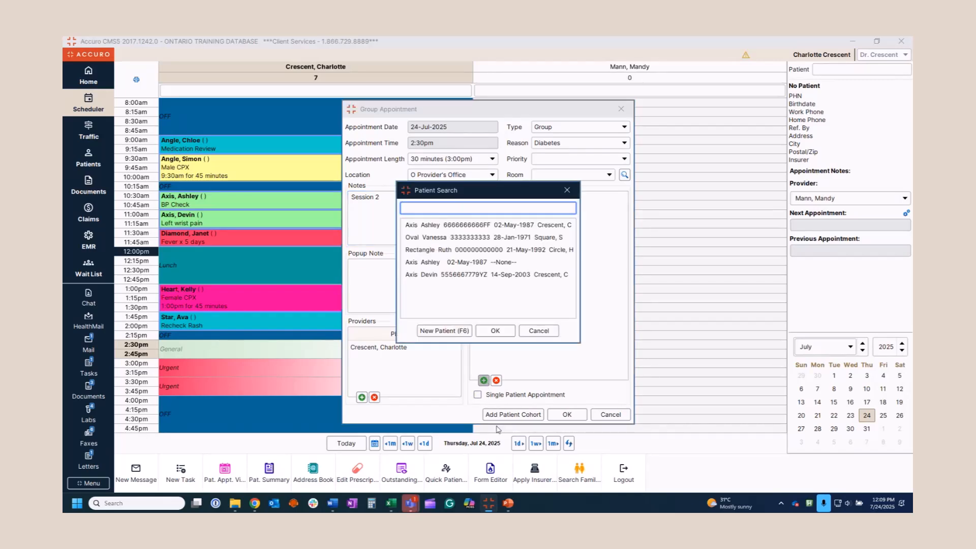
click(538, 330)
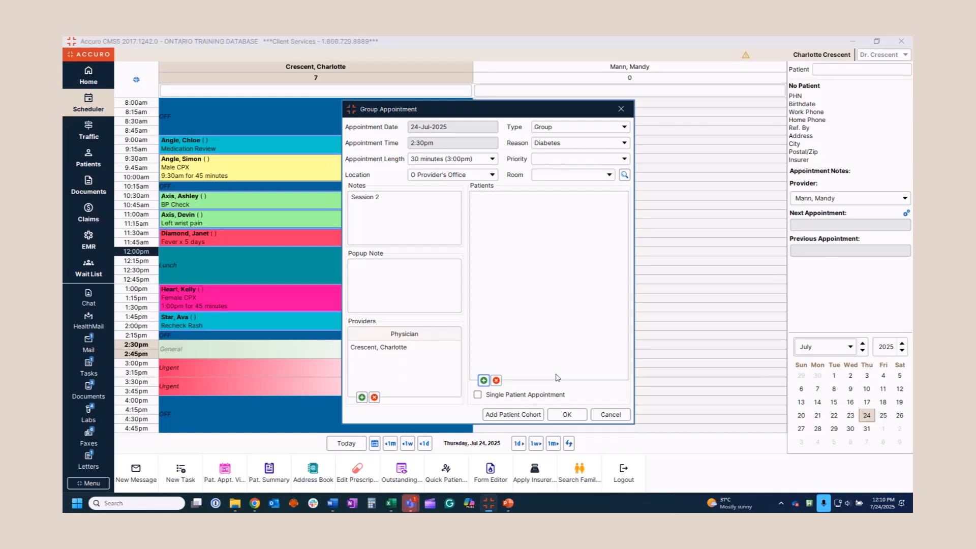
click(502, 416)
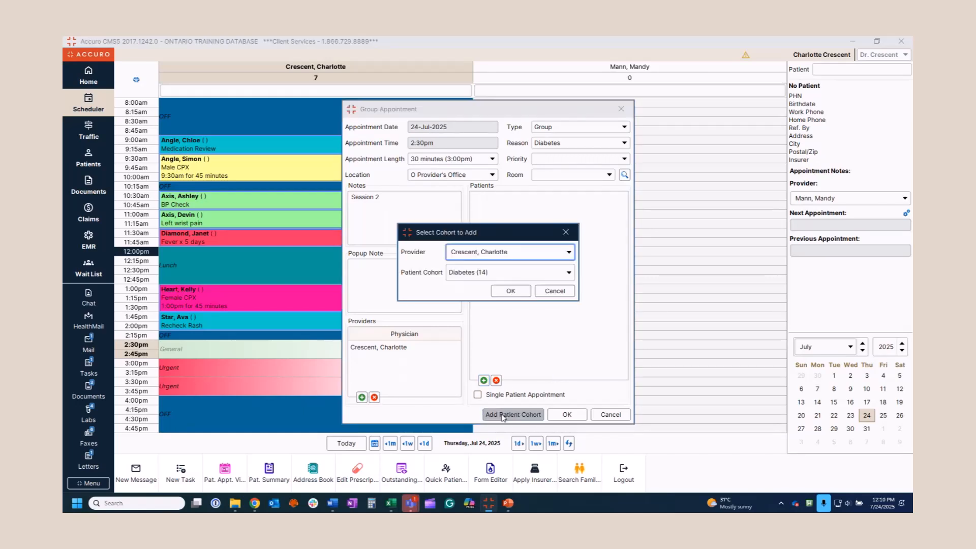
click(564, 273)
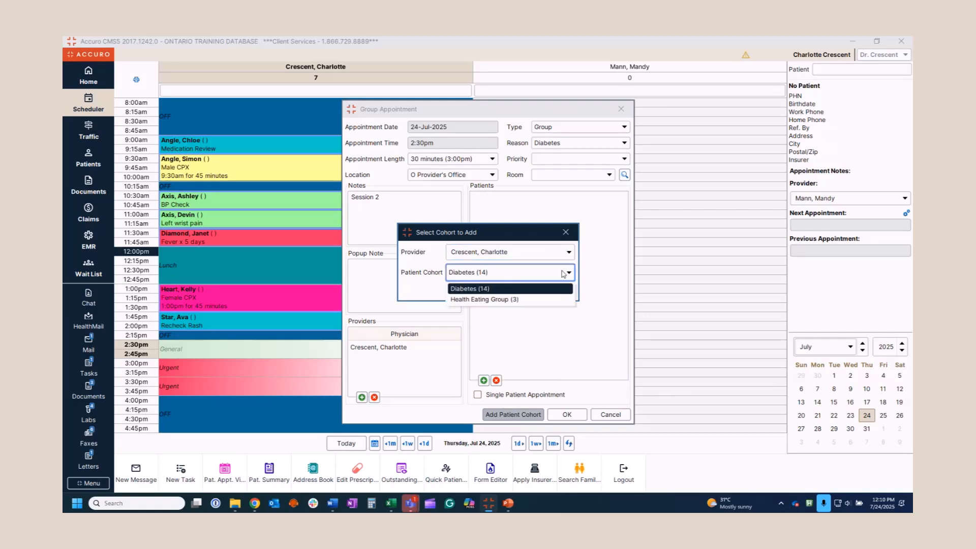
click(465, 288)
click(503, 292)
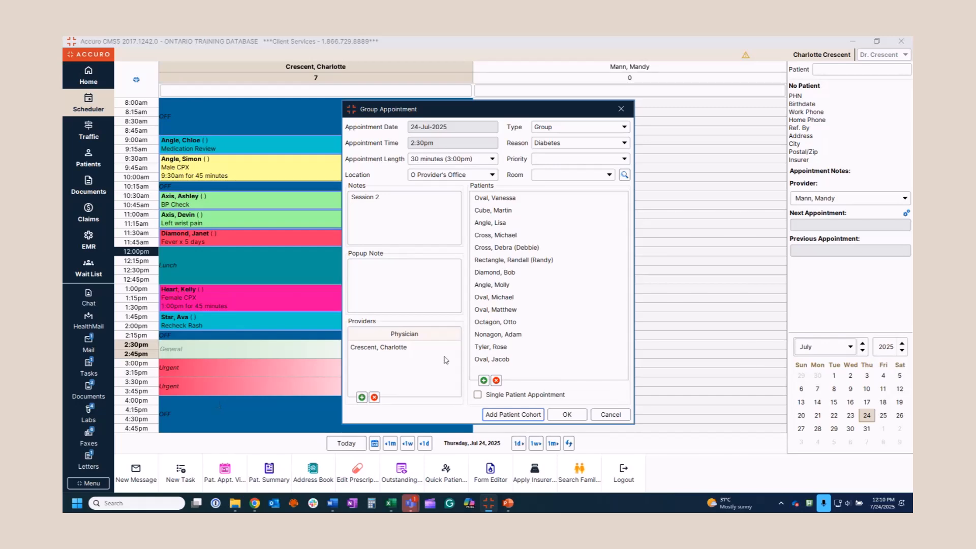
Add the second provider to the group appointment and save it
click(362, 398)
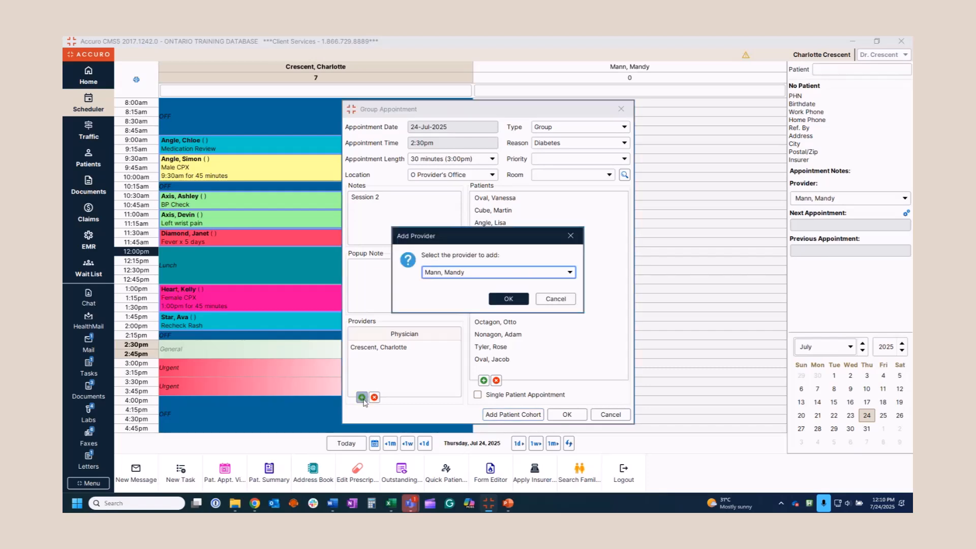
click(509, 299)
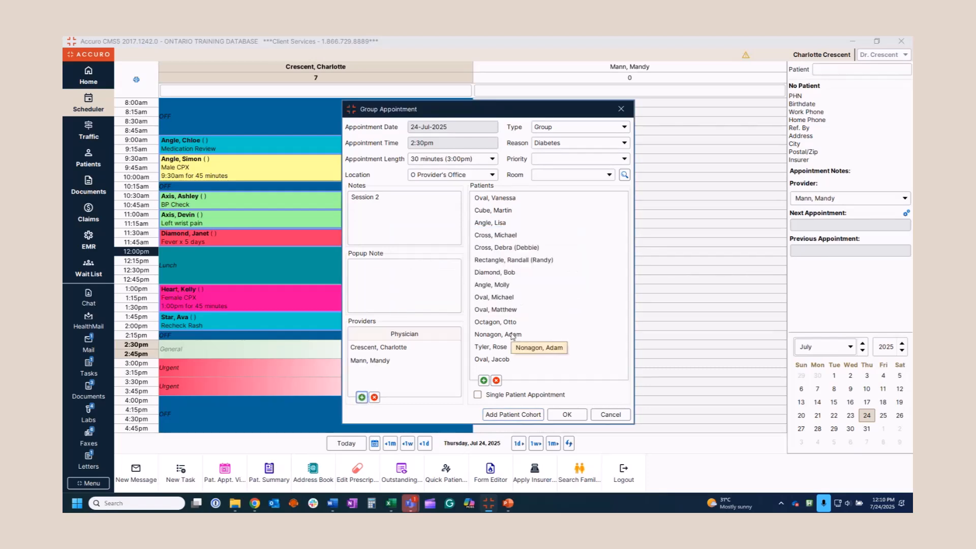
click(568, 418)
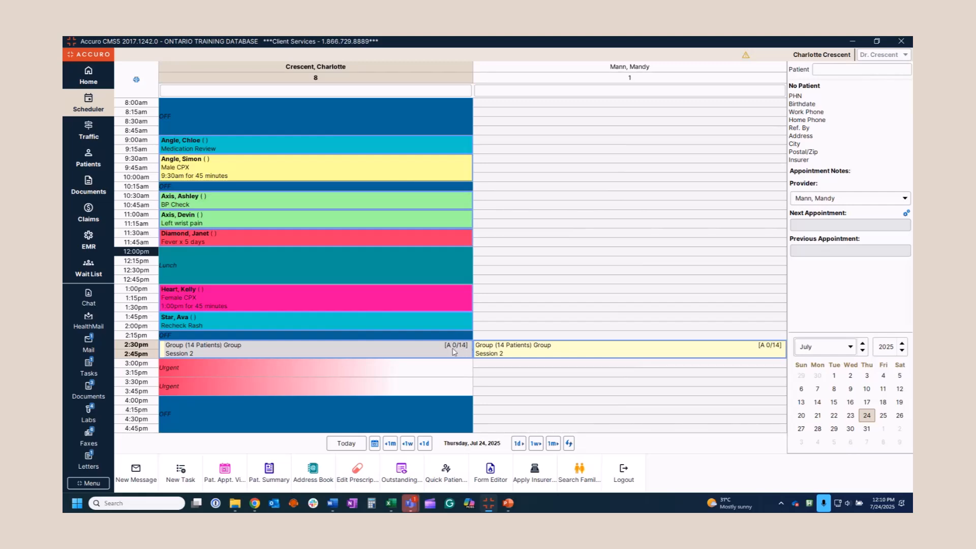
Mark the first patient in the 2:30pm group appointment as Arrived, showing 1/14 arrived
mouse_move(455, 352)
click(364, 352)
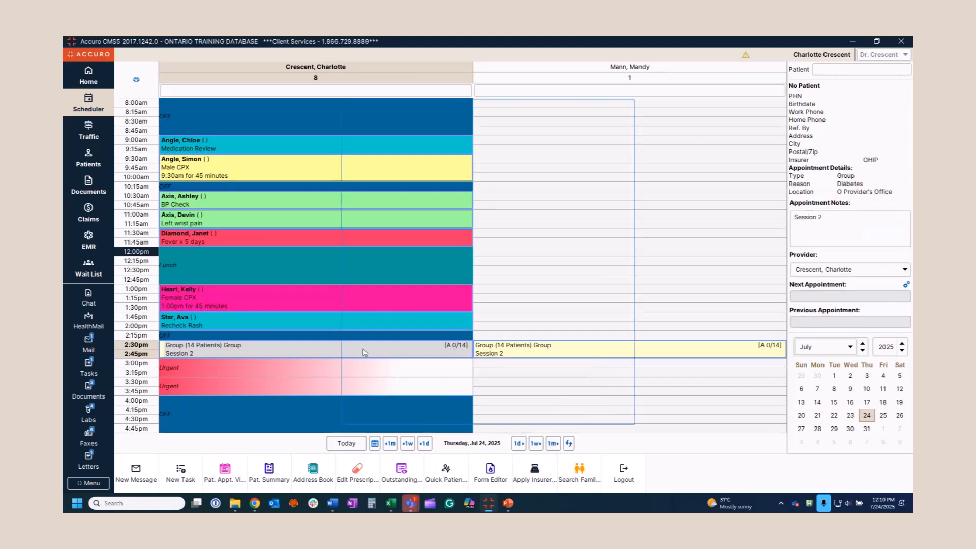
double_click(364, 352)
right_click(506, 198)
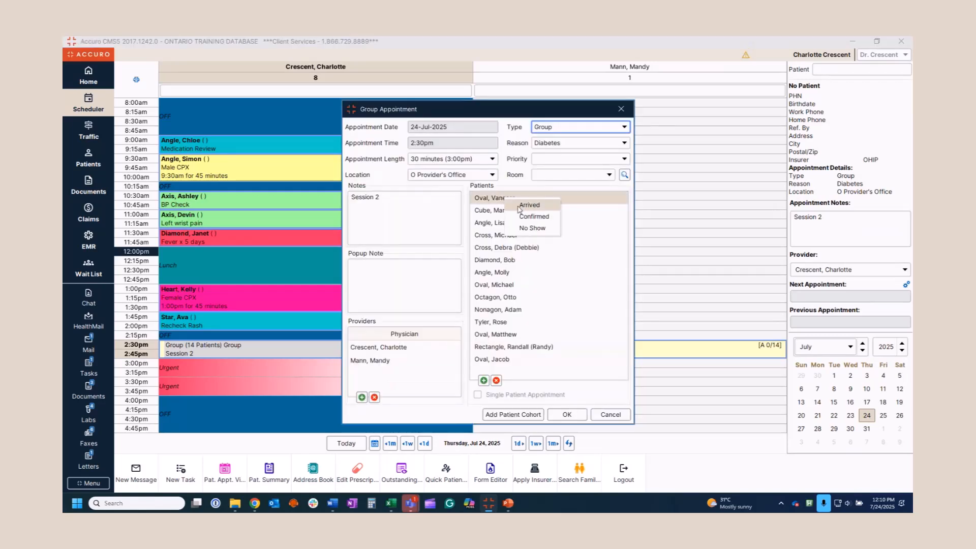
click(524, 206)
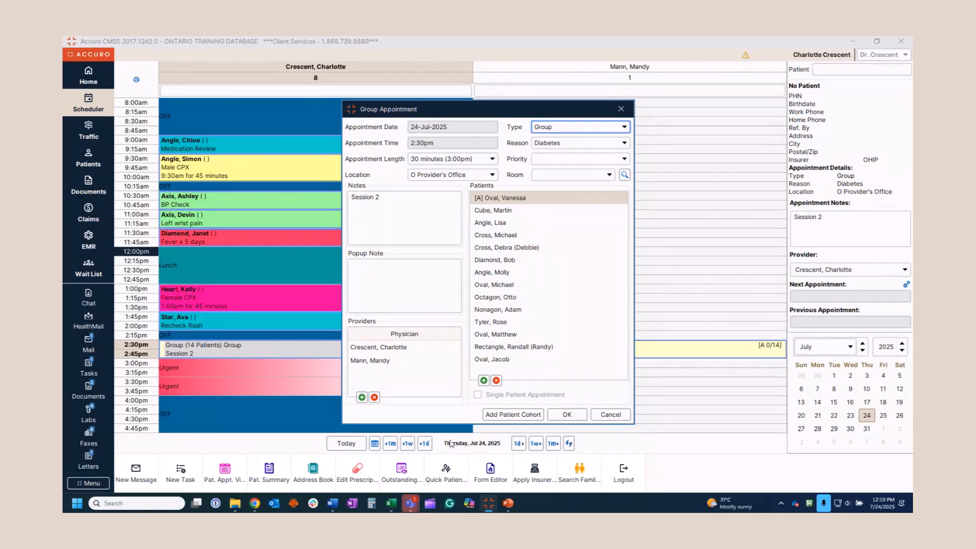
click(569, 421)
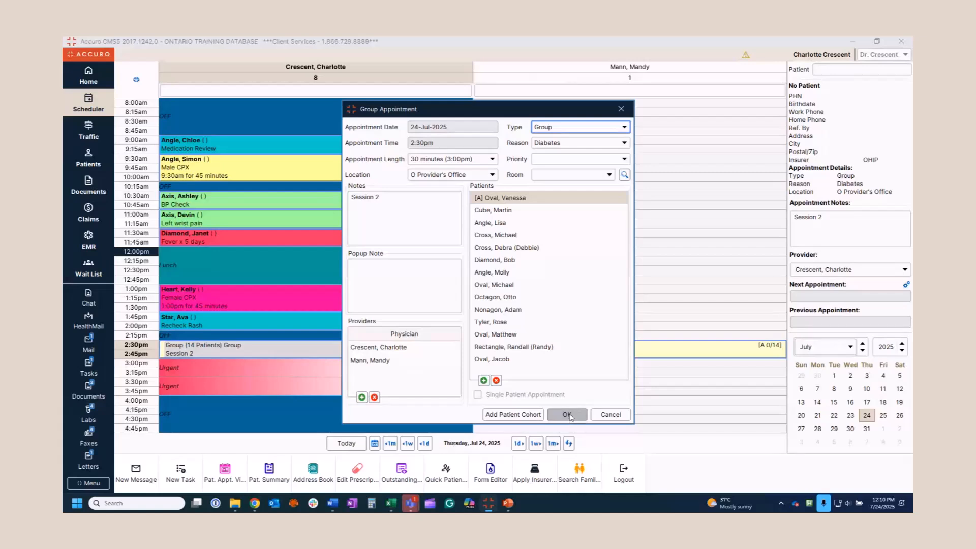
click(568, 415)
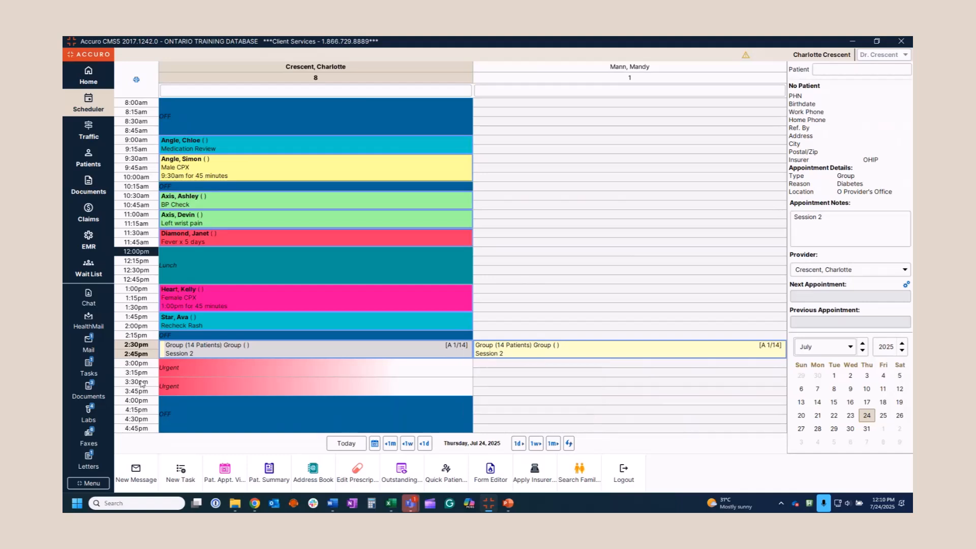
Remove the 13 non-arrived patients from the 2:30pm group and make it a Single Patient Appointment
double_click(263, 352)
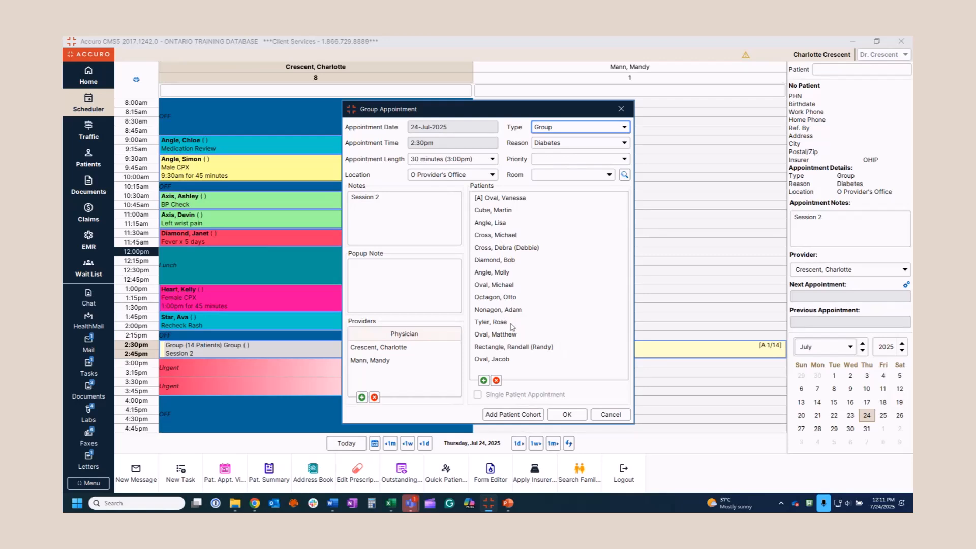
click(502, 211)
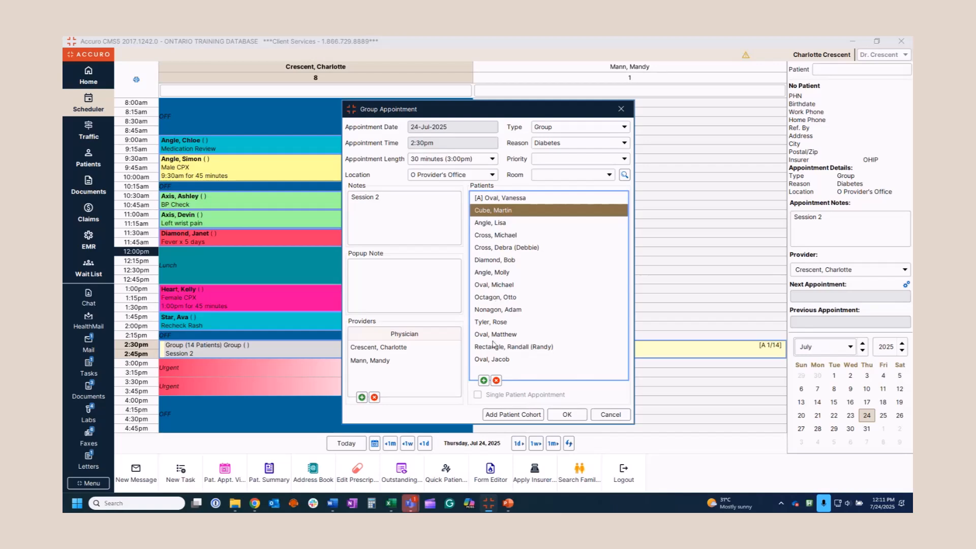
shift+click(494, 360)
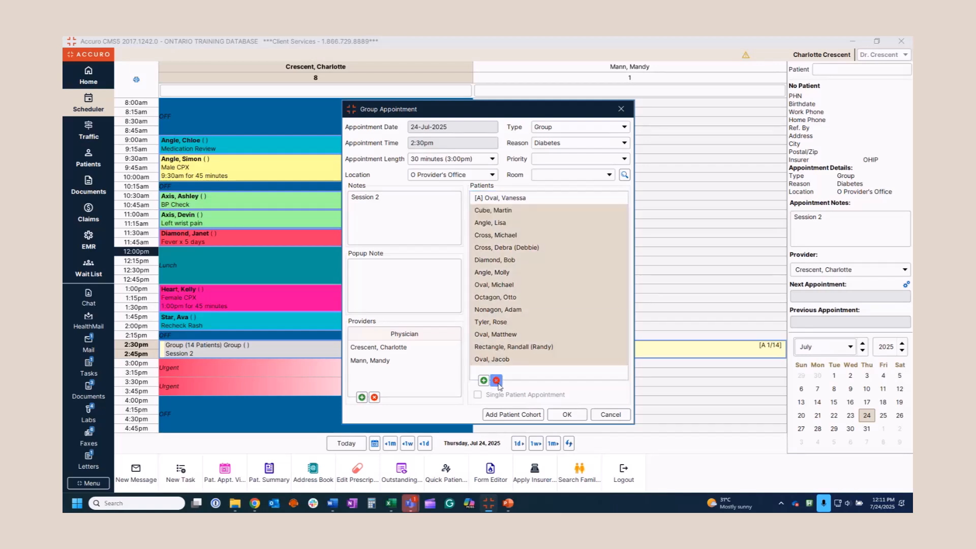
click(496, 380)
click(545, 292)
click(477, 395)
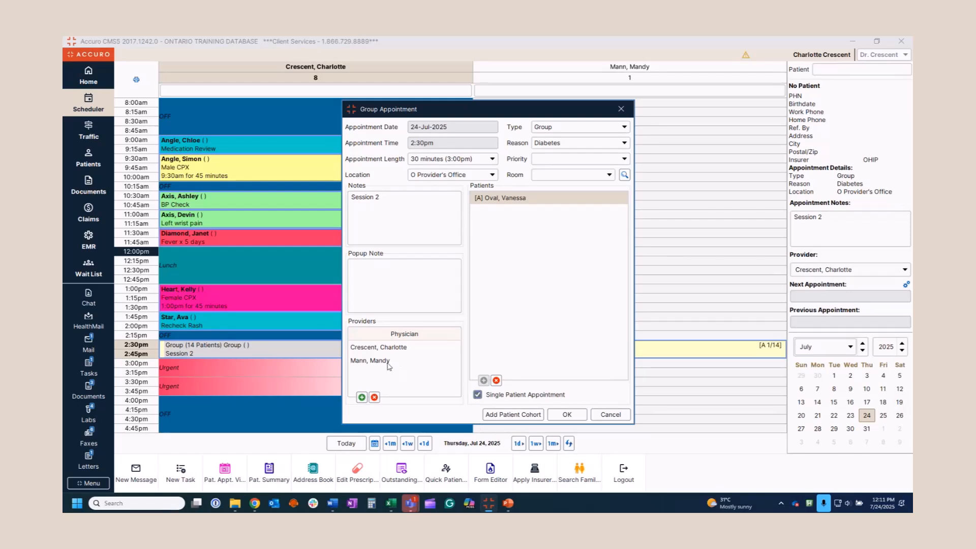
click(574, 415)
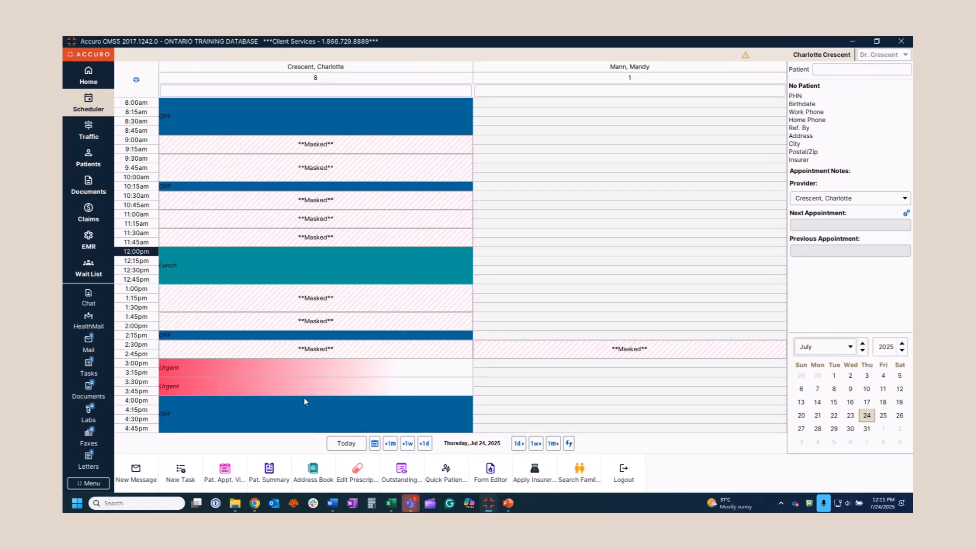
Unmask the Jul 24 schedule's appointment details with Ctrl+M, then open the Patients demographics form
click(296, 372)
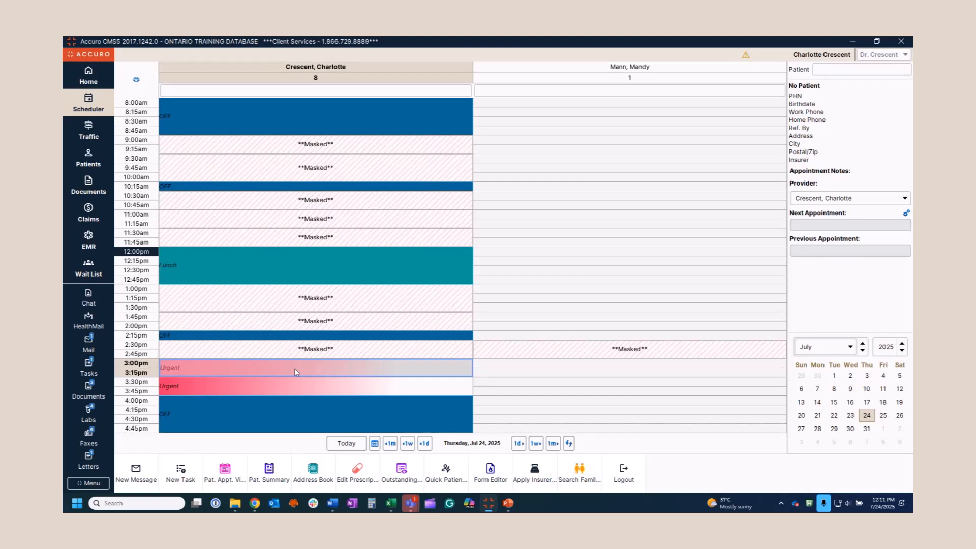
key(ctrl+m)
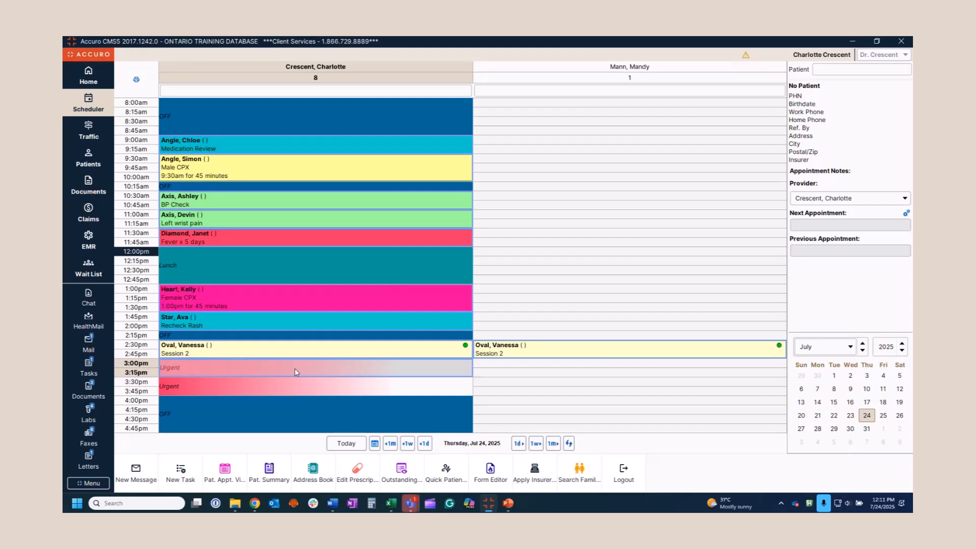
click(95, 166)
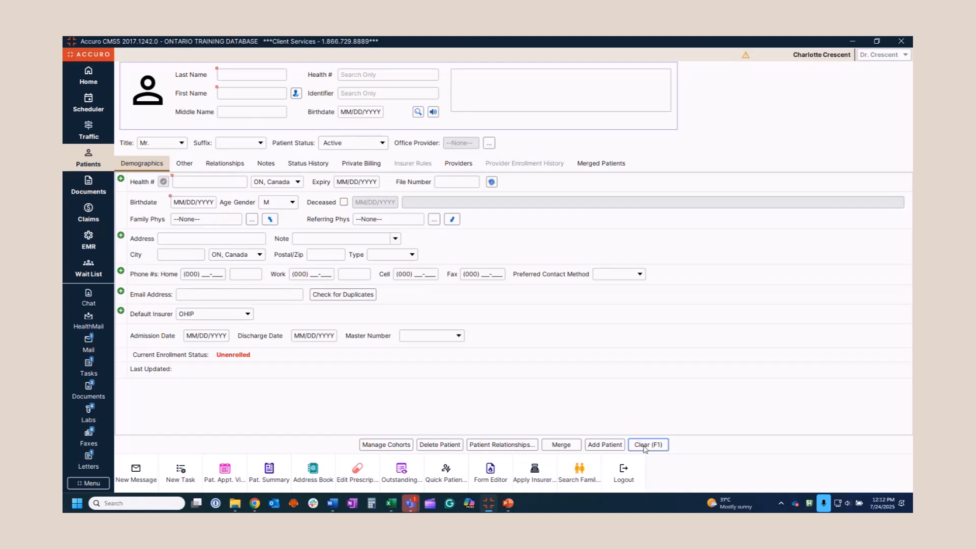
Run a sound-based search on the patient's first name and load the matching patient's record
click(242, 96)
text(devon)
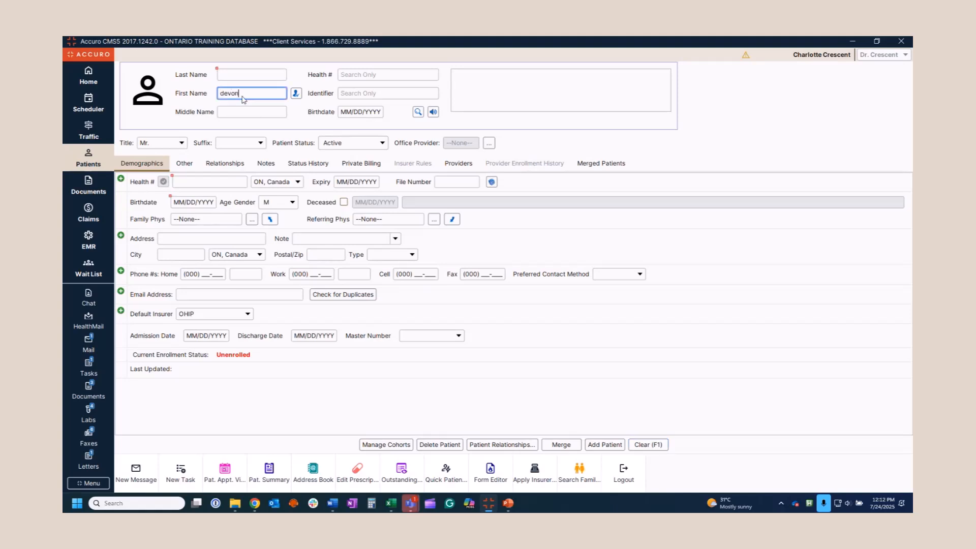
click(433, 113)
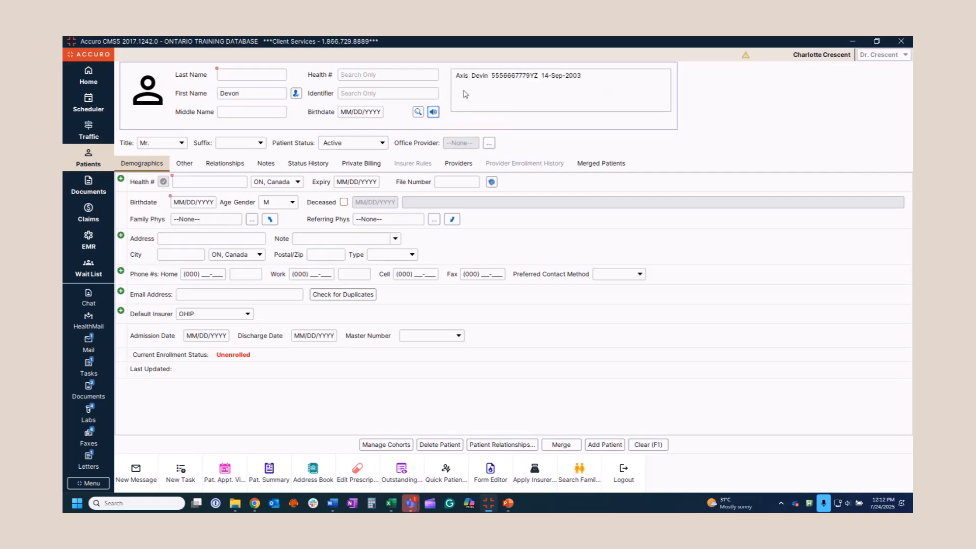
click(507, 80)
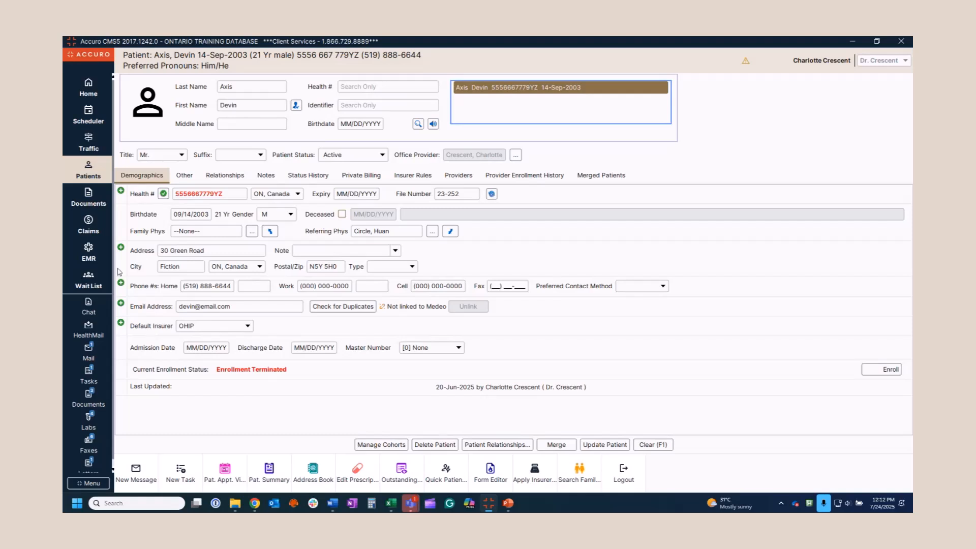
click(121, 248)
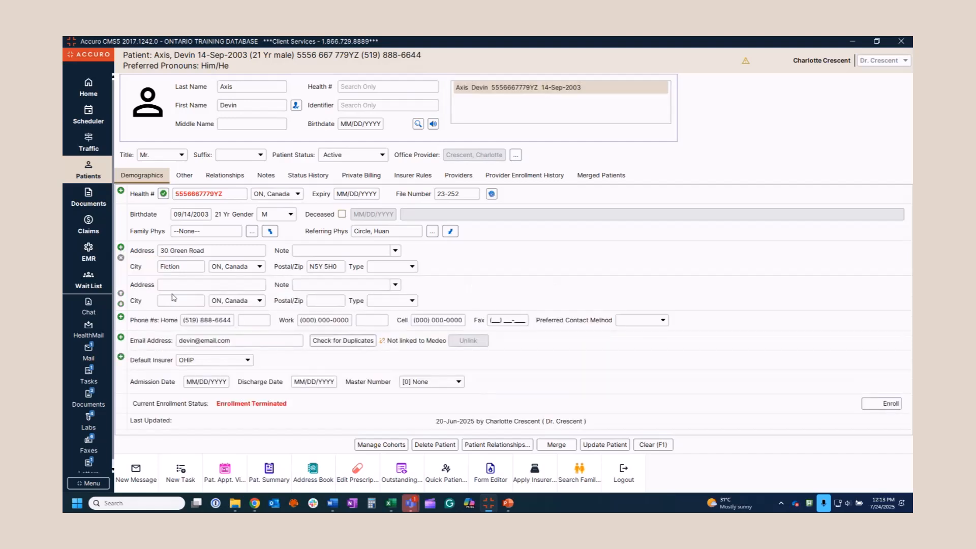
click(302, 288)
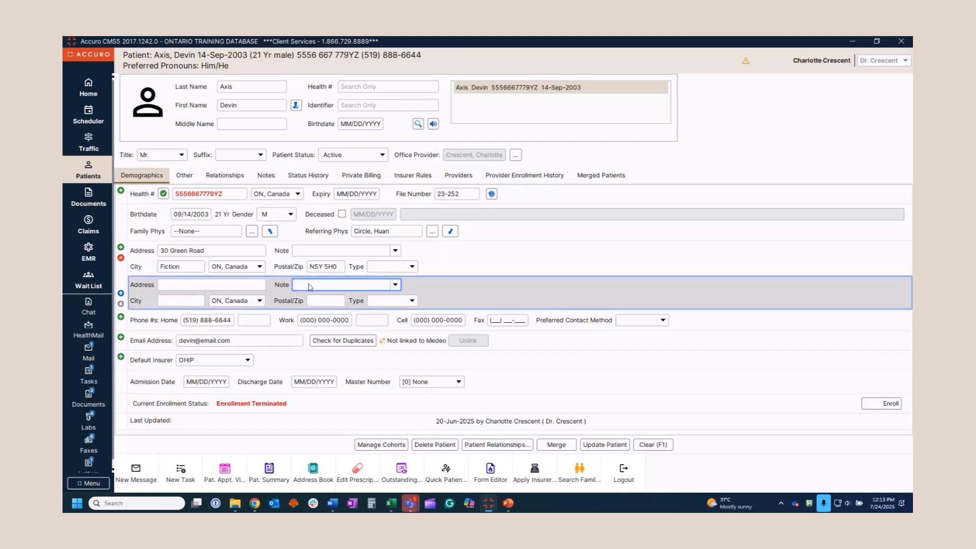
click(396, 285)
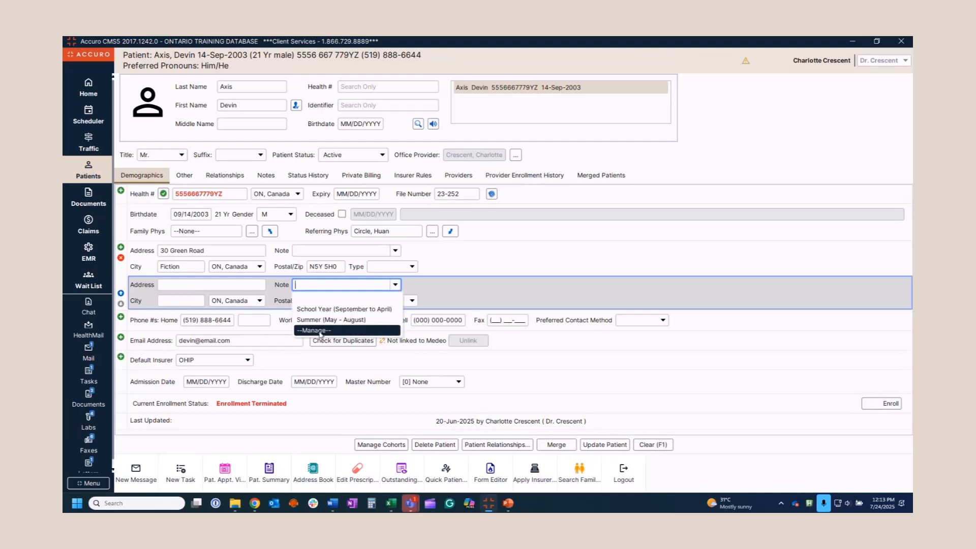
click(456, 285)
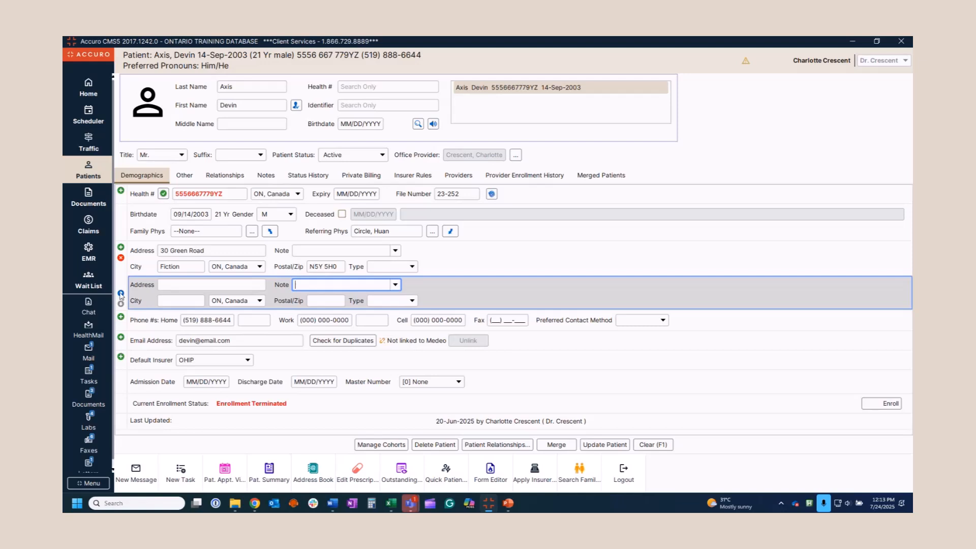
click(120, 293)
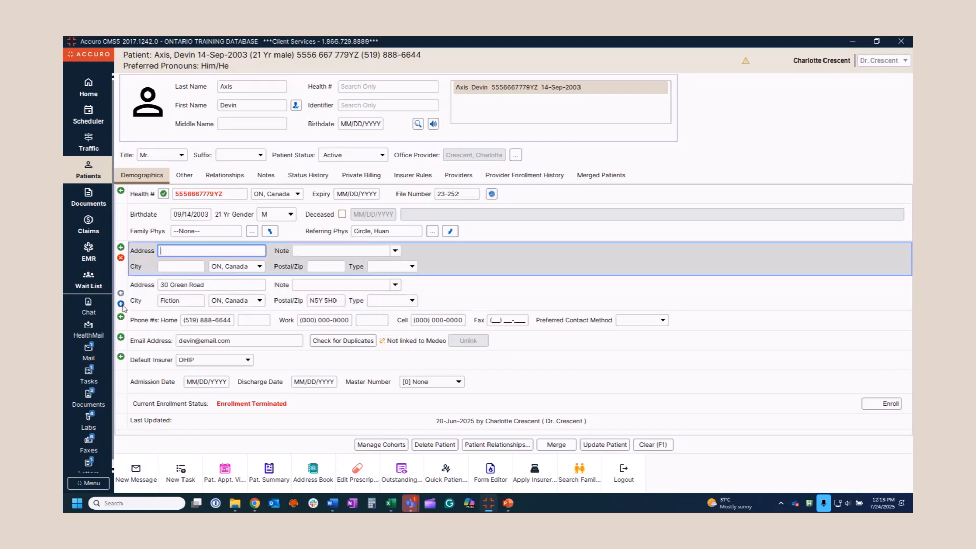
click(120, 304)
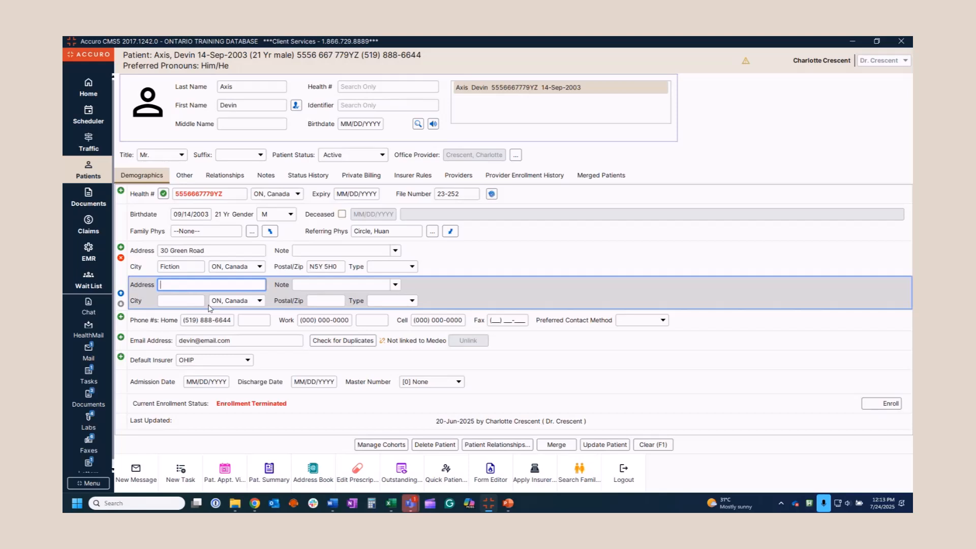
click(121, 258)
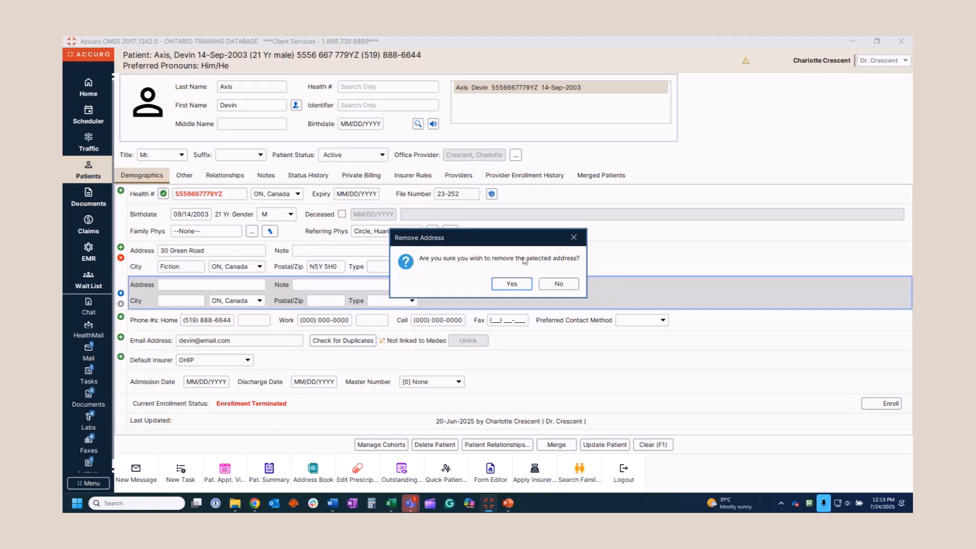
click(518, 286)
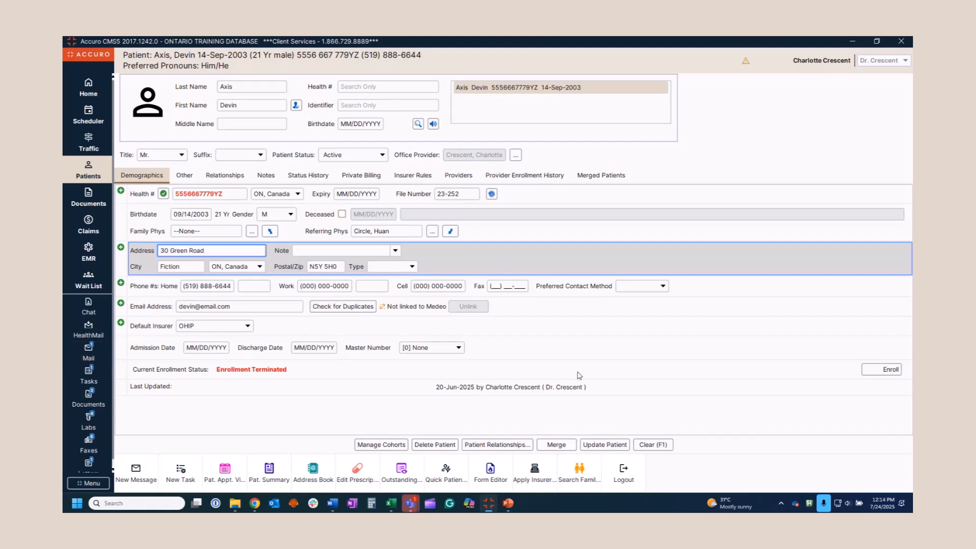
Clear the demographics form and load the existing patient's record by name search
click(654, 445)
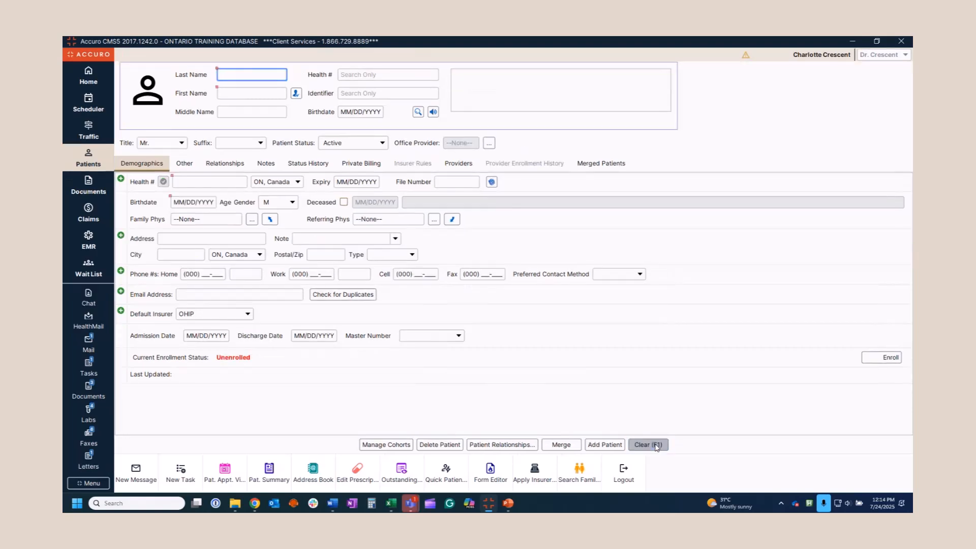
text(axis)
click(530, 80)
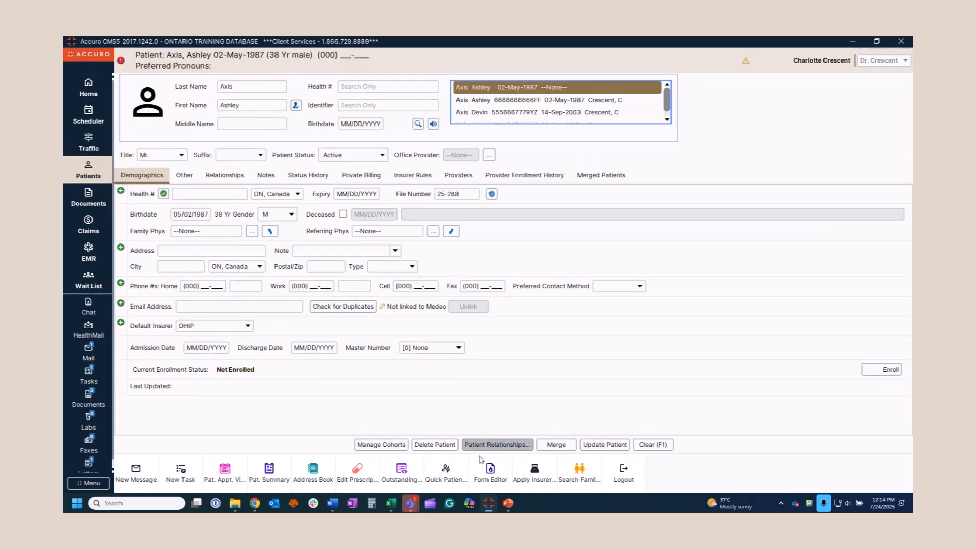
Start a merge and choose the duplicate record as Patient 2, skipping the same-patient match
click(557, 446)
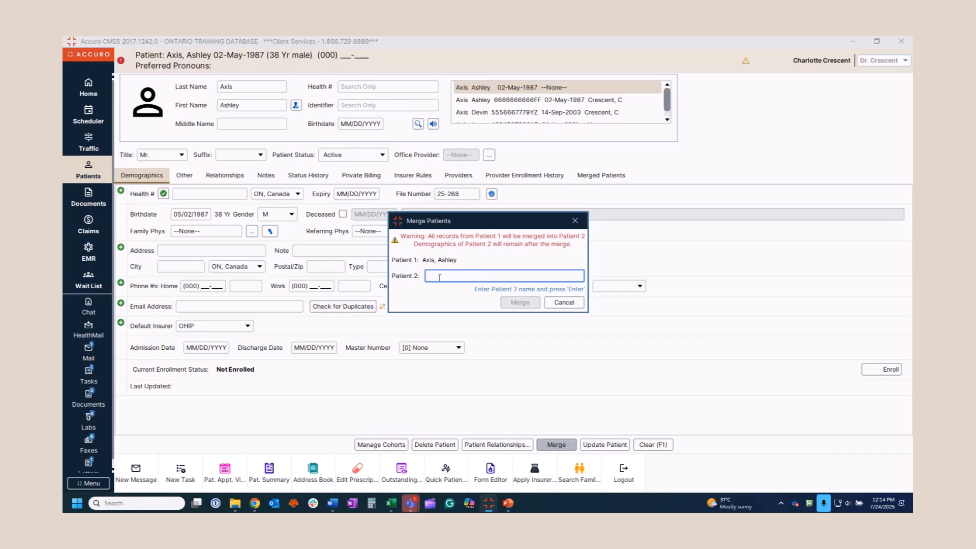
text(axis)
key(Return)
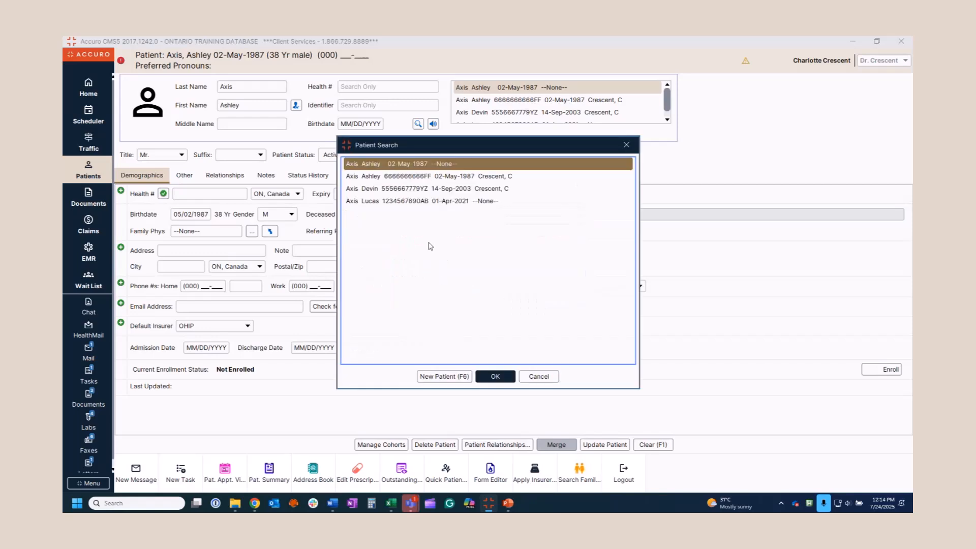
double_click(435, 166)
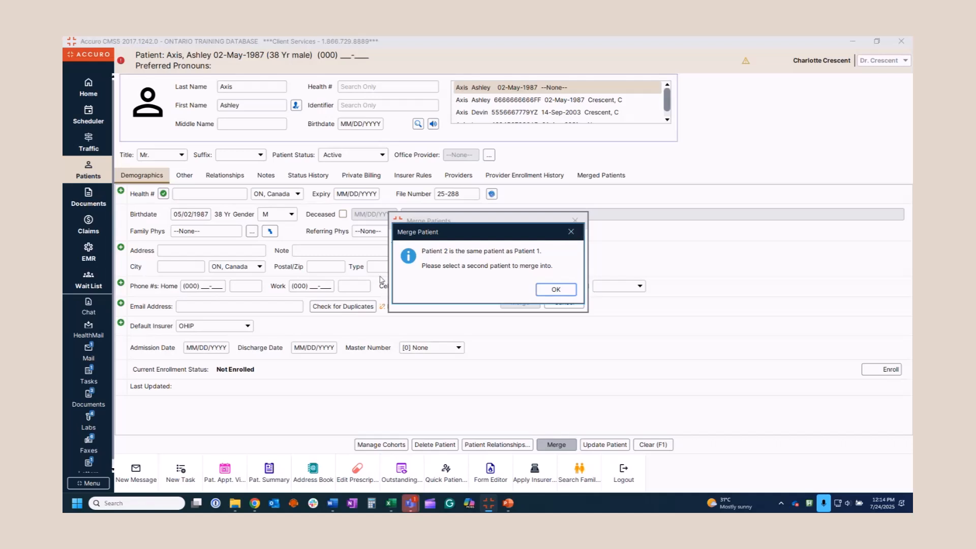
click(556, 289)
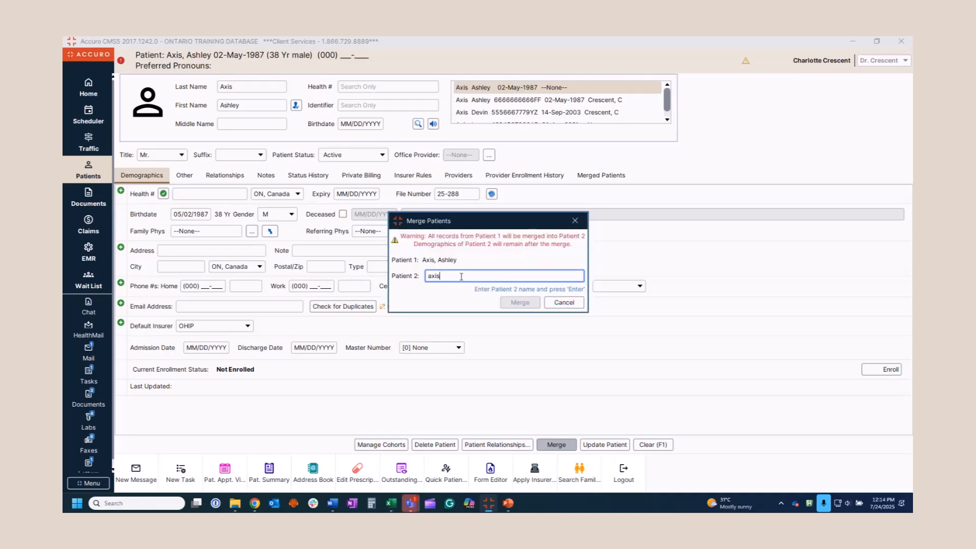
key(Return)
click(421, 177)
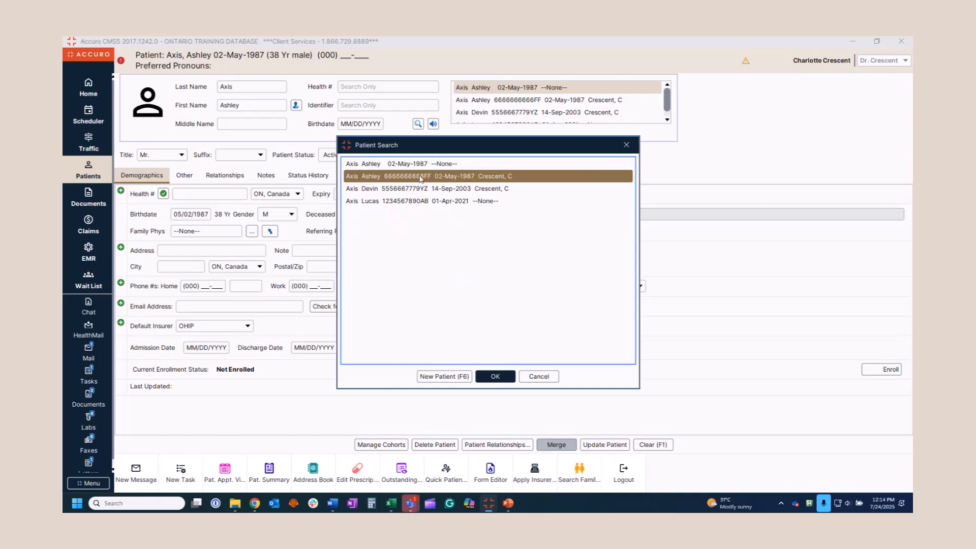
double_click(420, 177)
Merge the duplicate into the existing record, confirming Yes and acknowledging success
click(523, 306)
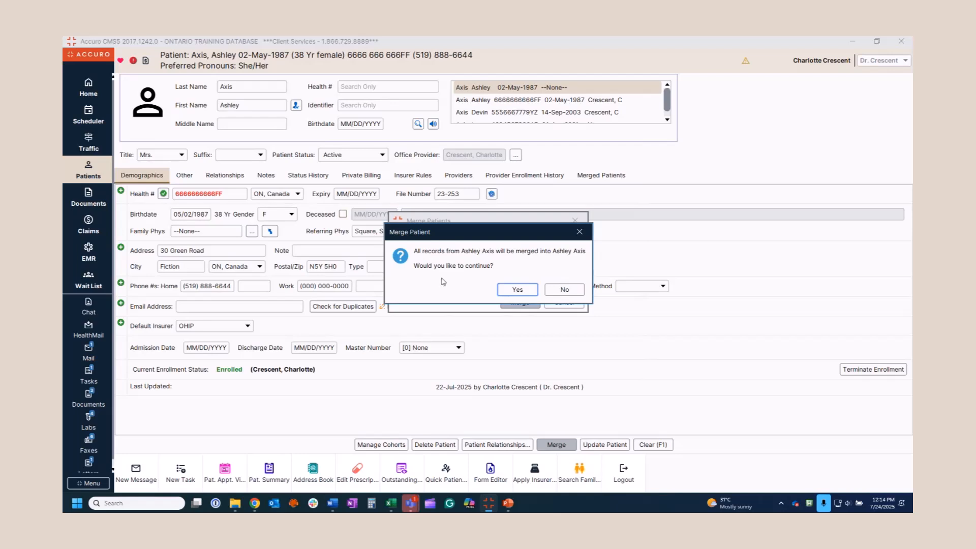
click(523, 289)
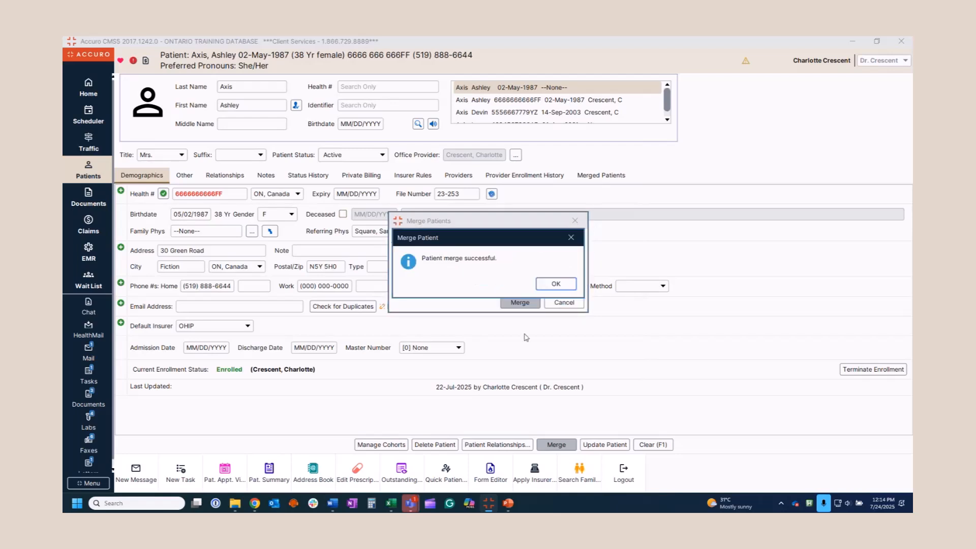
click(568, 284)
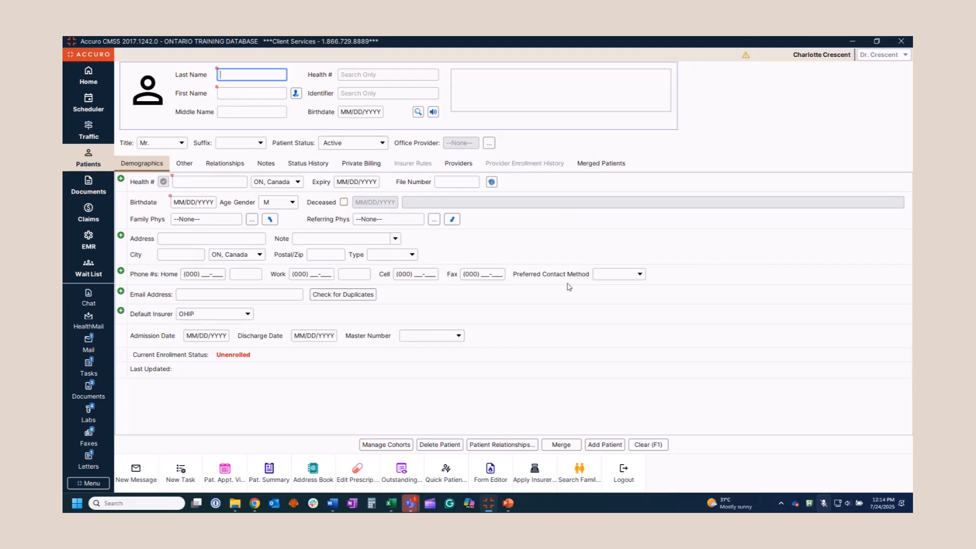
Open the Documents inbox and review its Options and provider list without making changes
click(100, 192)
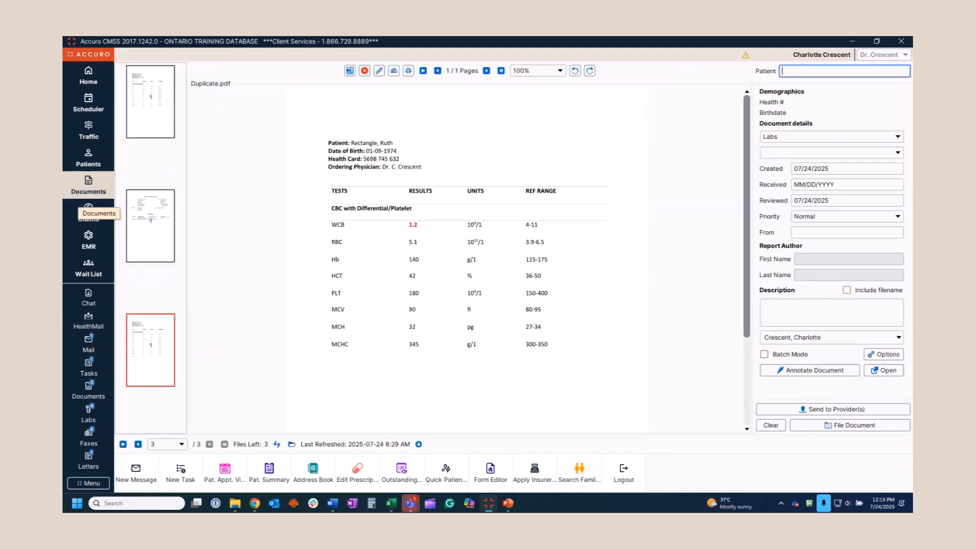
click(884, 357)
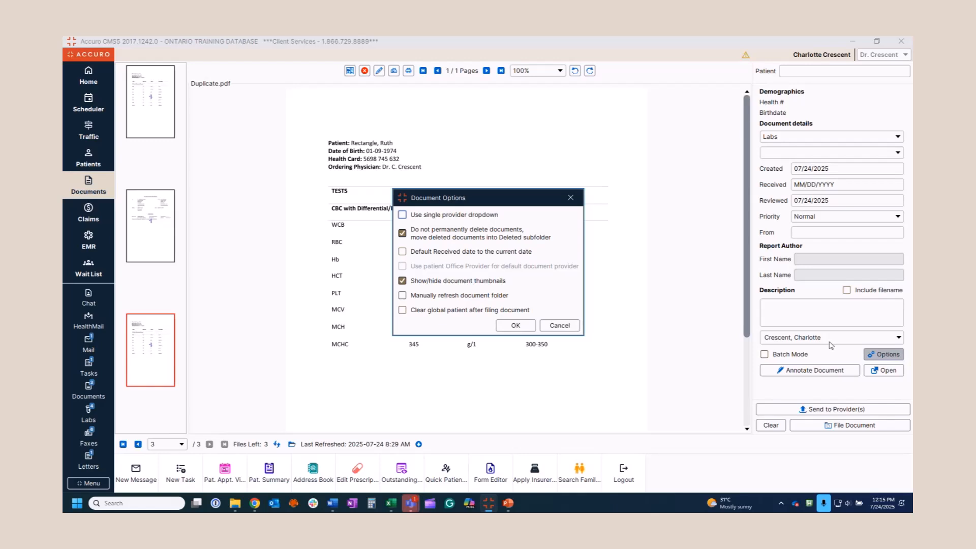
click(515, 326)
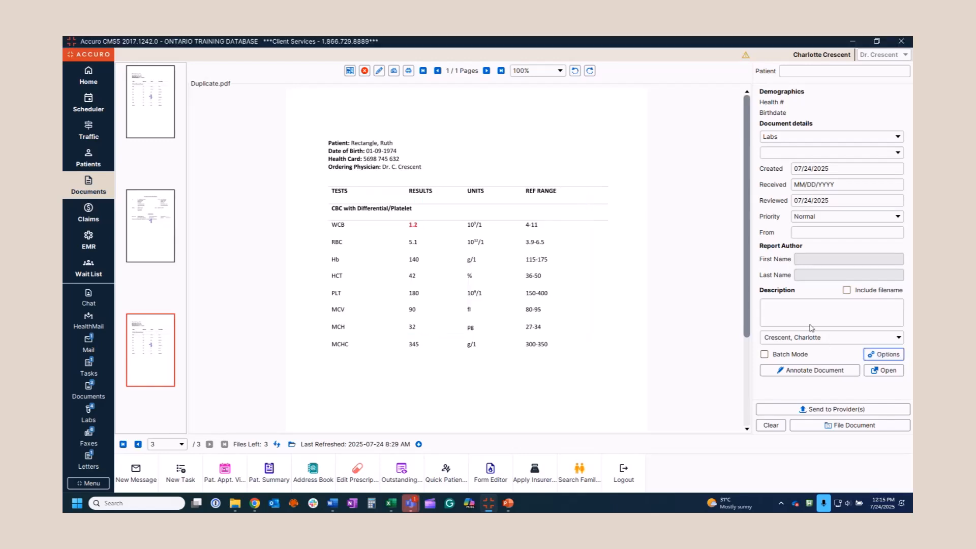
click(820, 339)
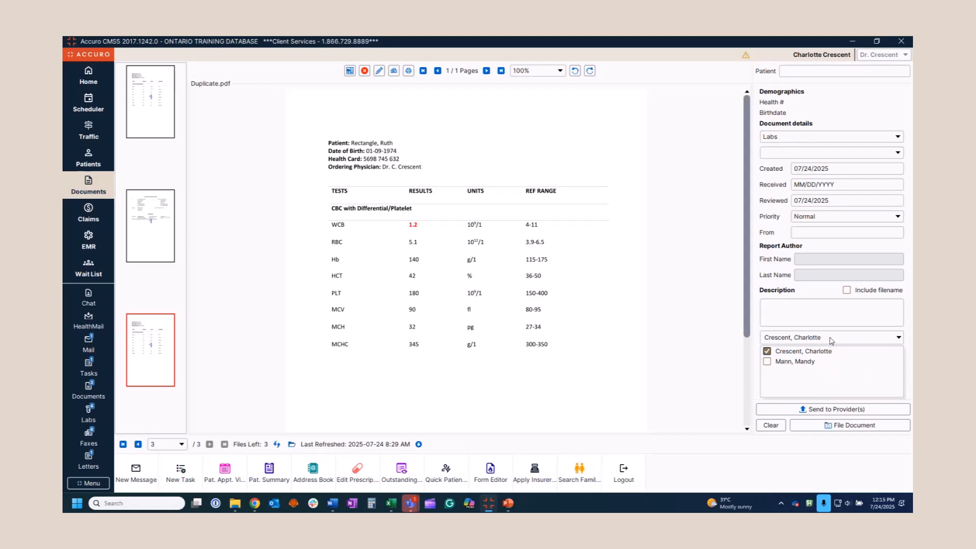
click(905, 335)
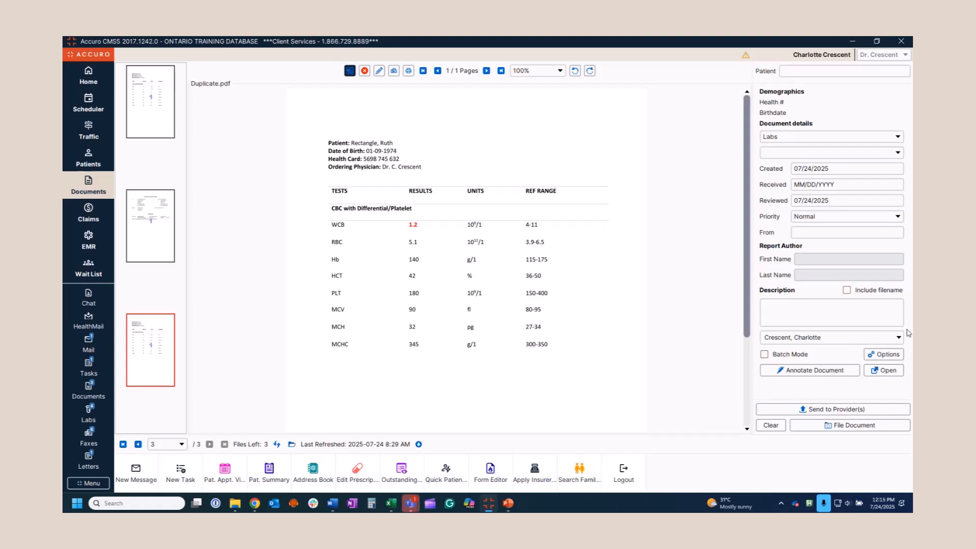
click(885, 355)
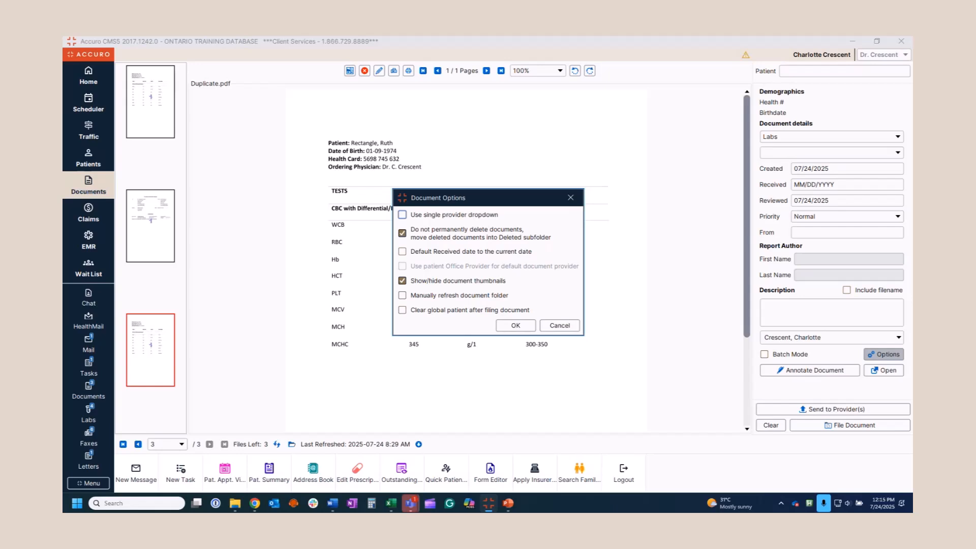
click(516, 326)
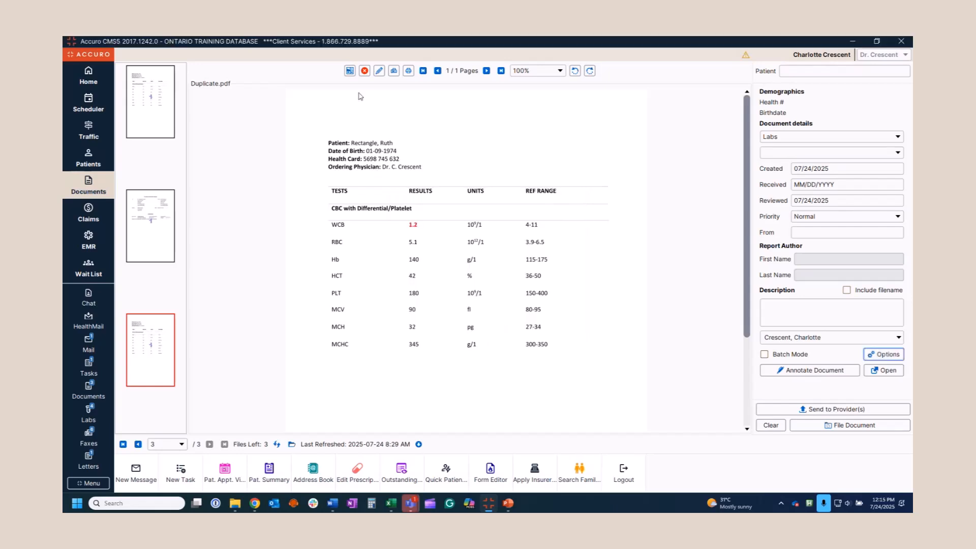
right_click(166, 345)
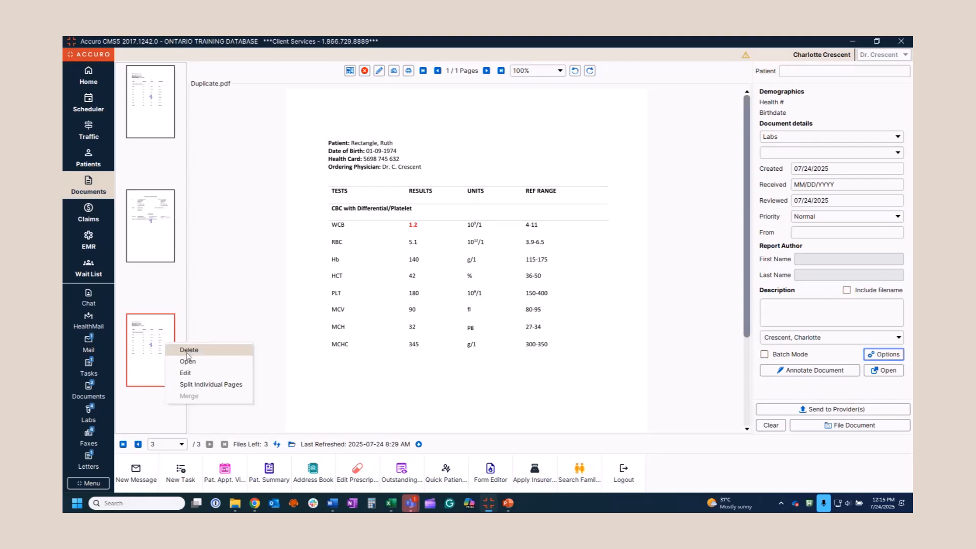
click(234, 307)
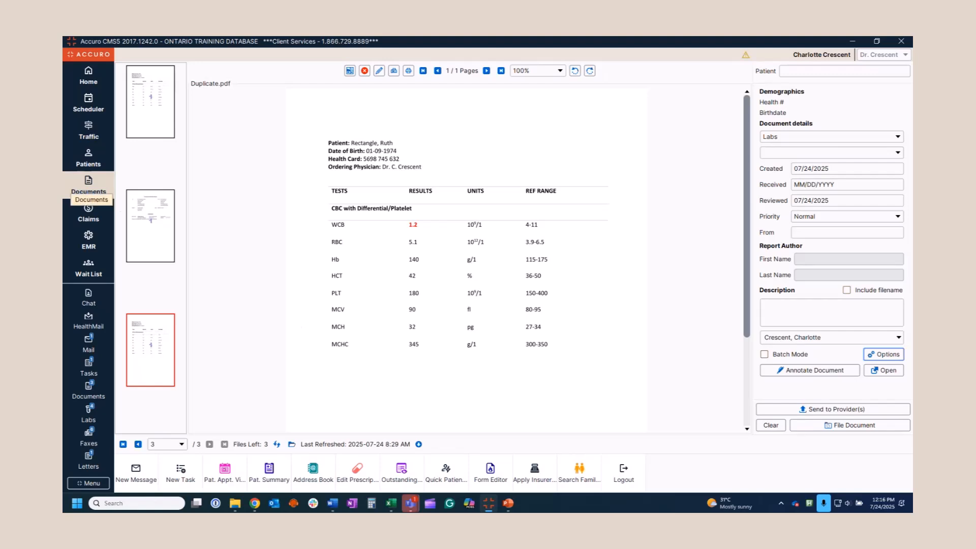
key(alt+Tab)
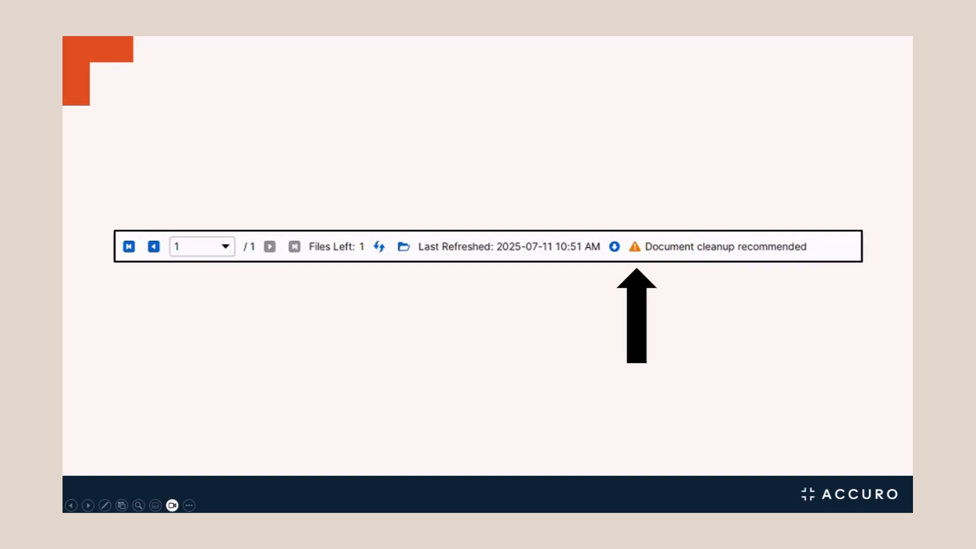
key(Escape)
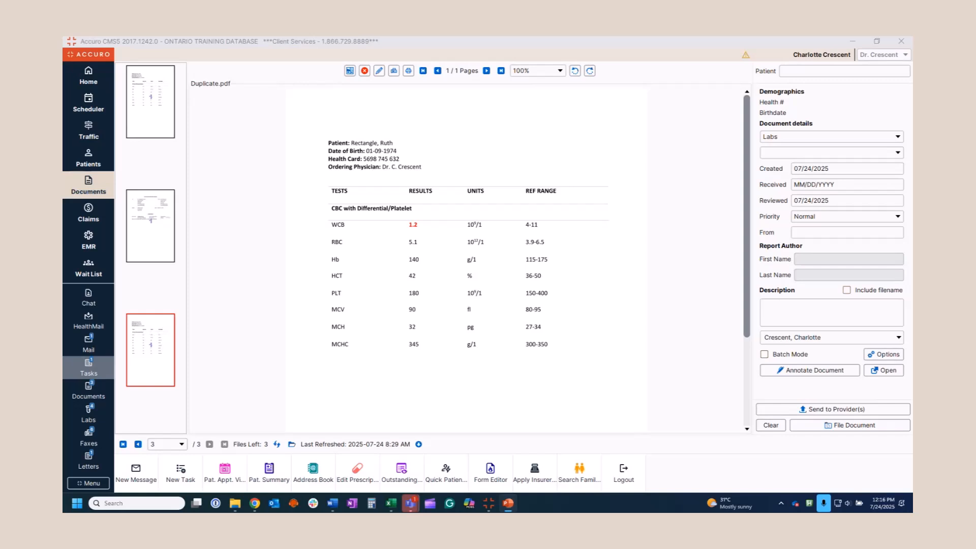
Browse File Explorer to Shared Drive (S:) > Ready for Accuro > Faxes > Deleted
click(254, 500)
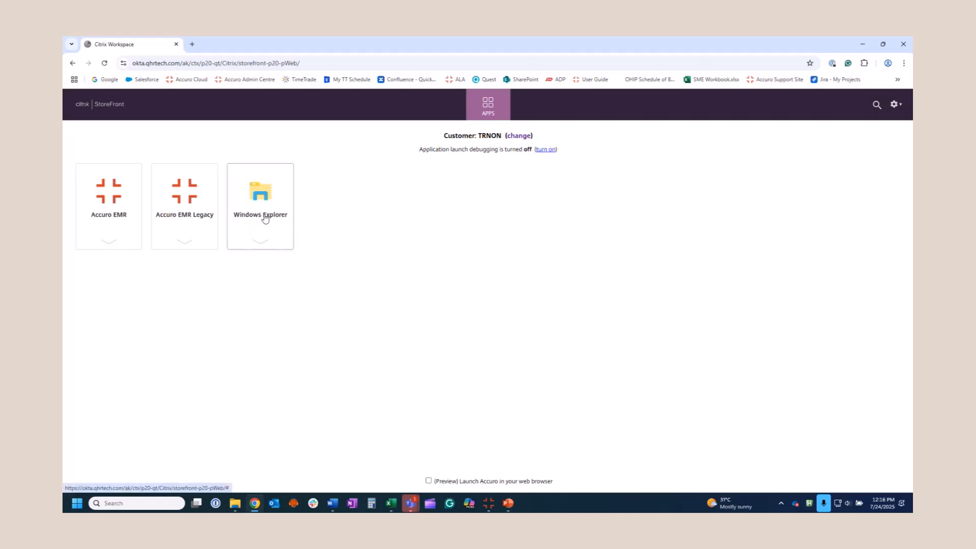
click(235, 504)
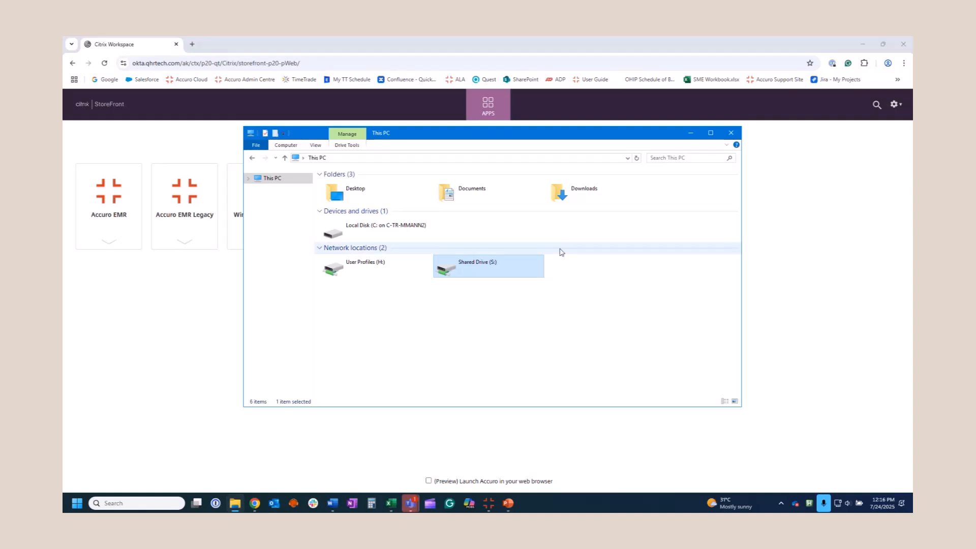
double_click(478, 265)
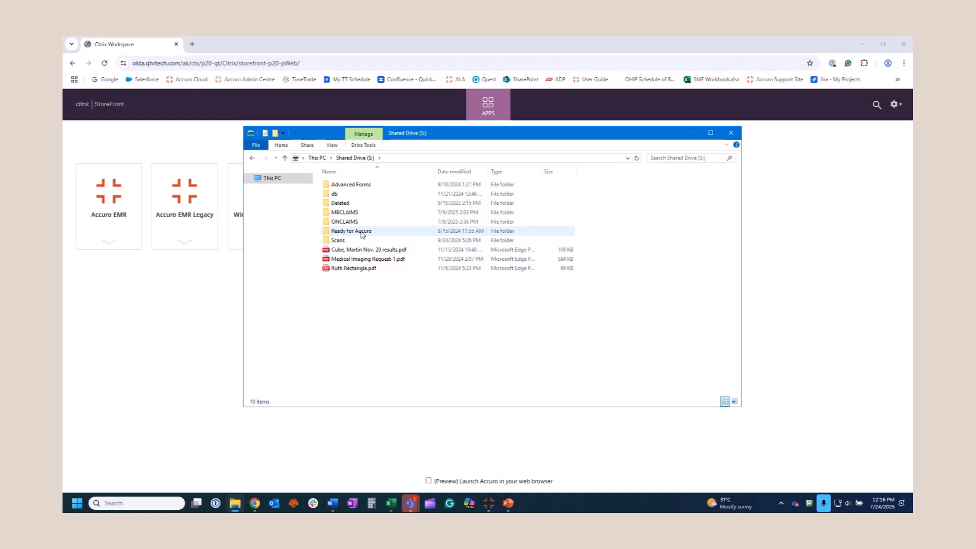
double_click(362, 231)
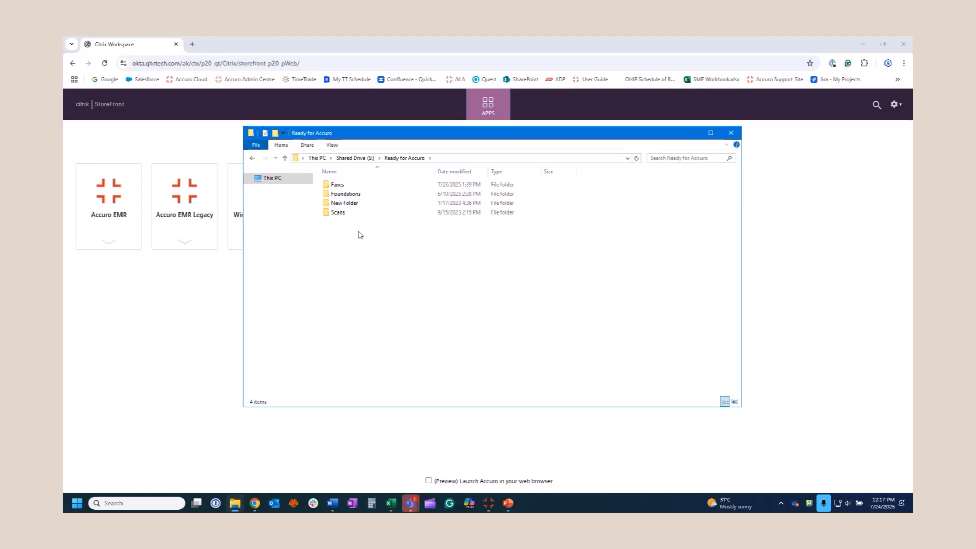
mouse_move(349, 188)
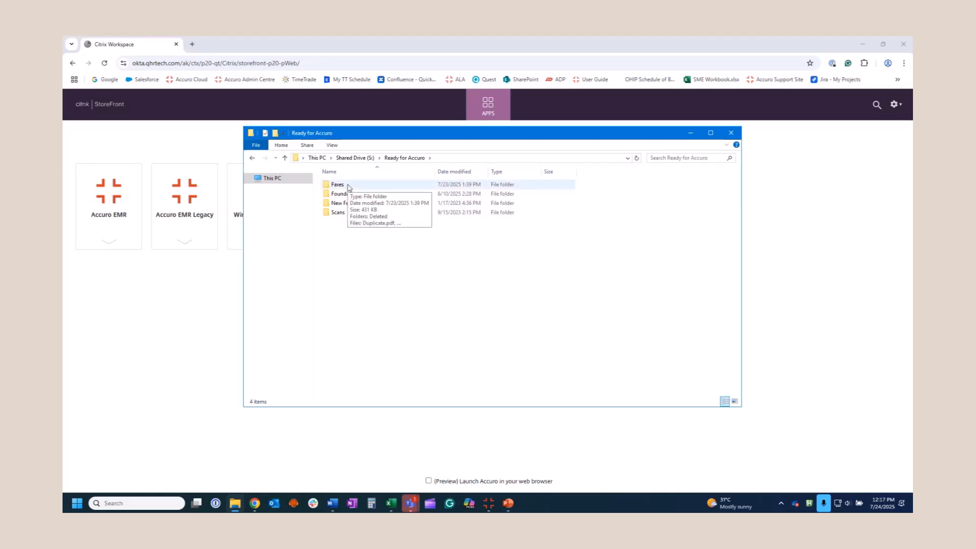
double_click(349, 186)
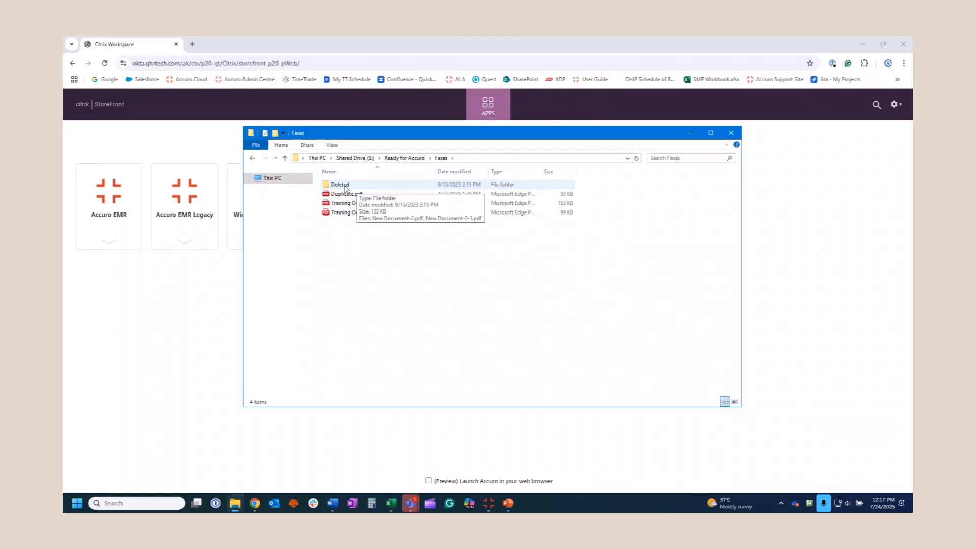
double_click(340, 184)
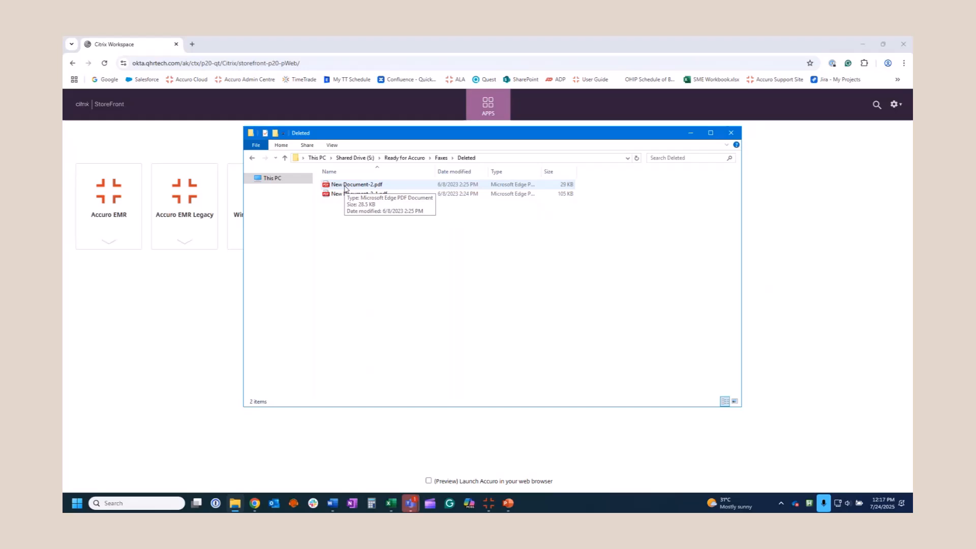
Check New Document-2.pdf's actions, return to the Faxes folder, and minimize Explorer
right_click(345, 188)
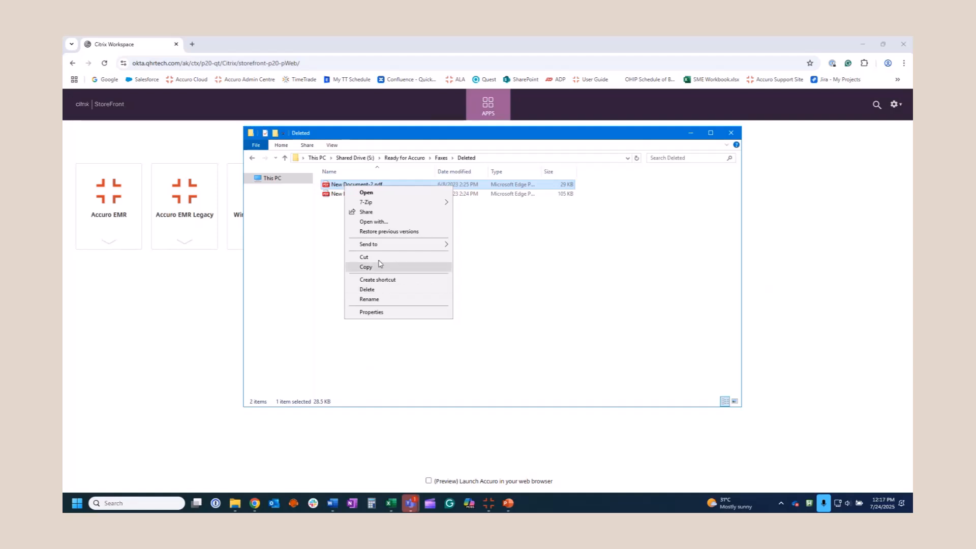
click(607, 274)
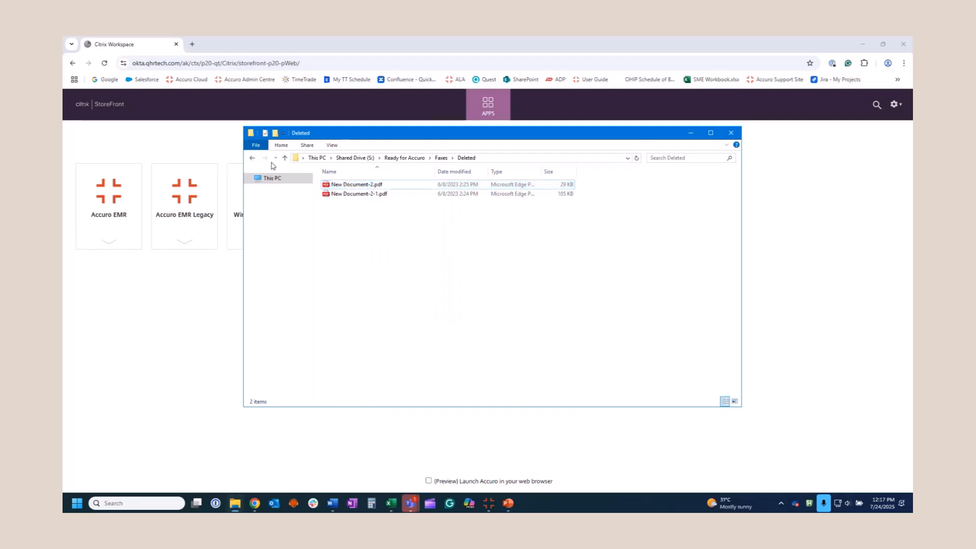
click(252, 158)
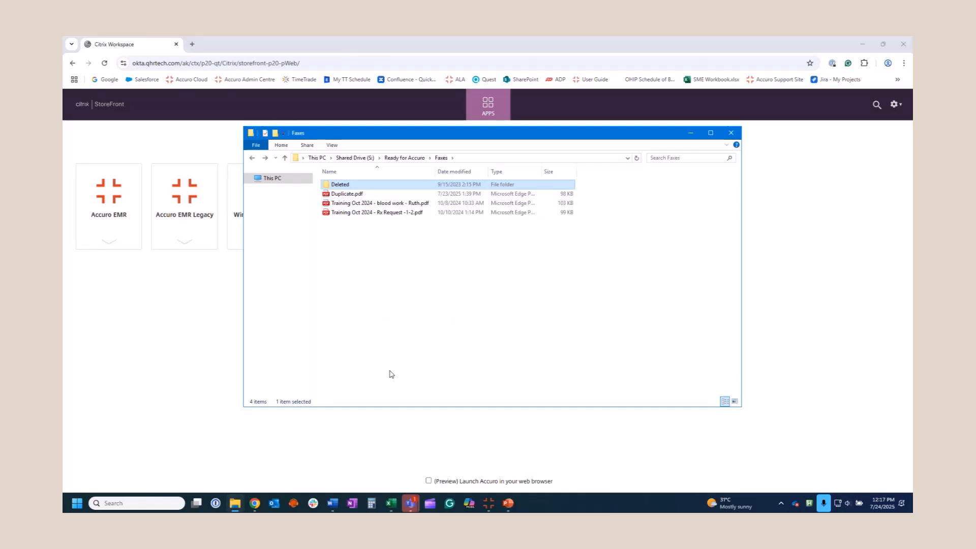
click(690, 133)
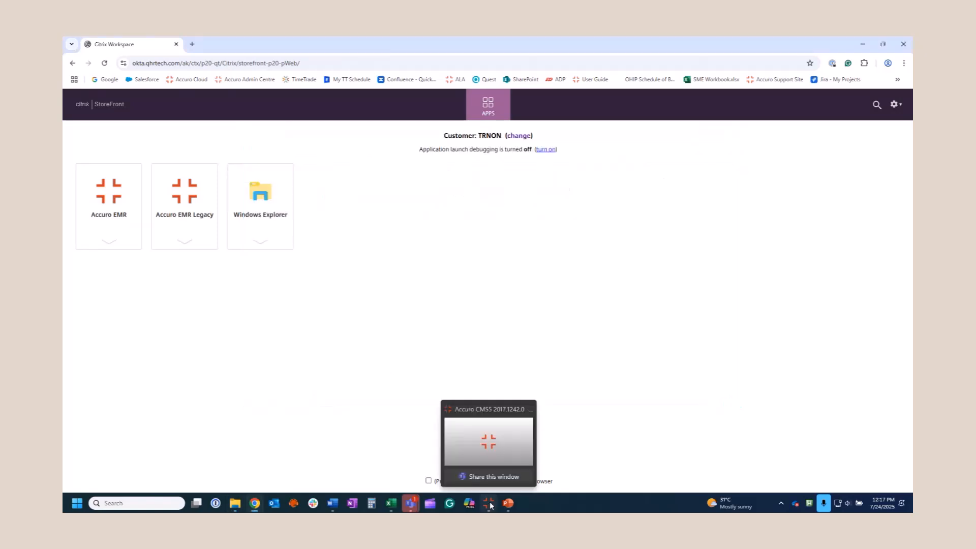
Assign Duplicate.pdf to the patient found by surname search and file it to their chart
click(489, 504)
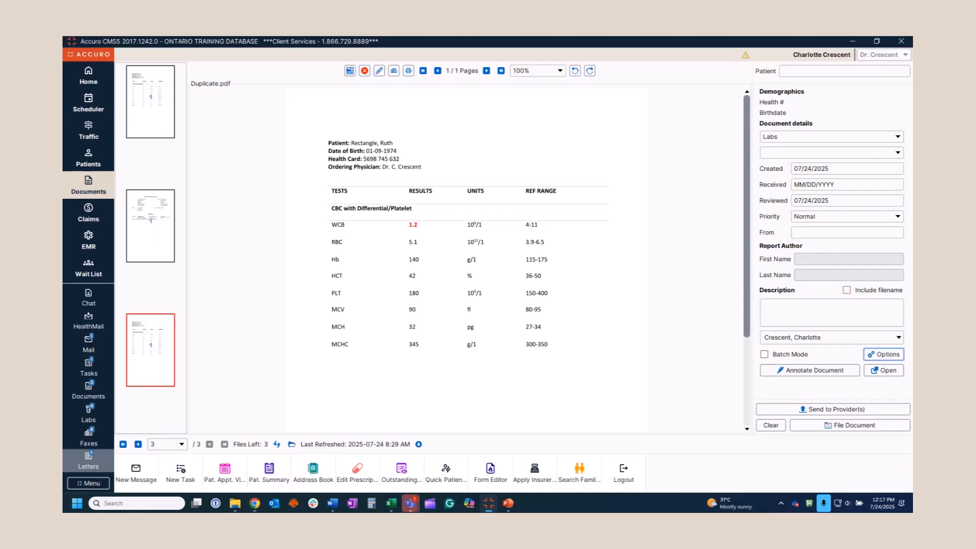
click(832, 72)
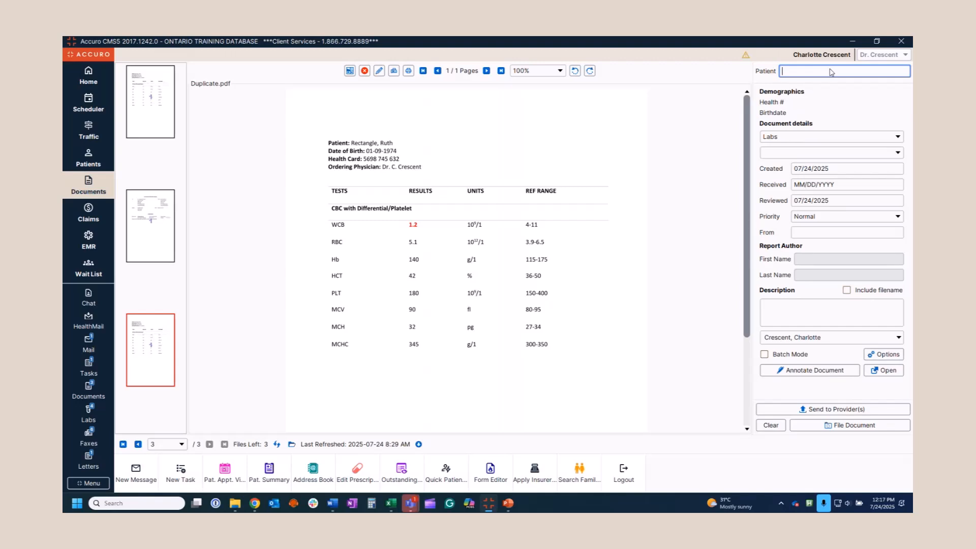
text(rec)
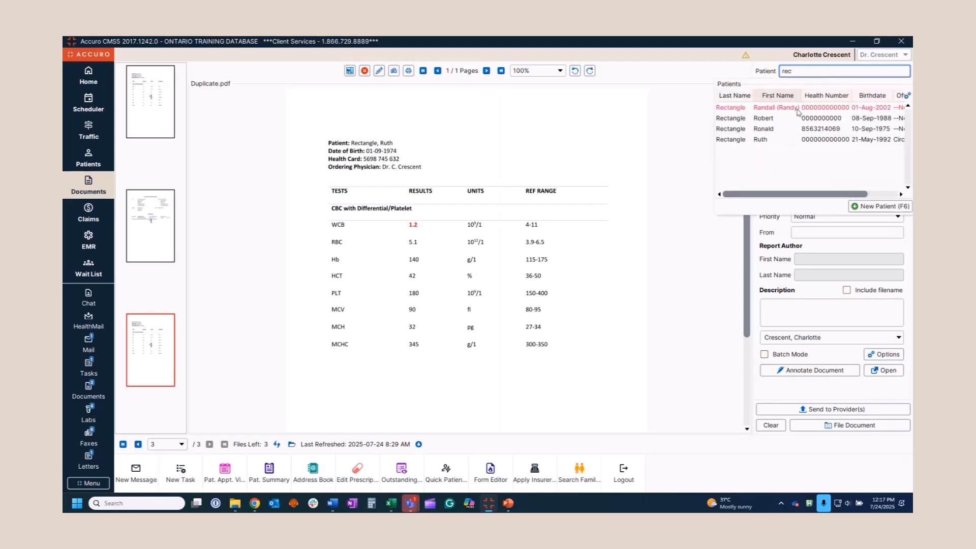
click(769, 141)
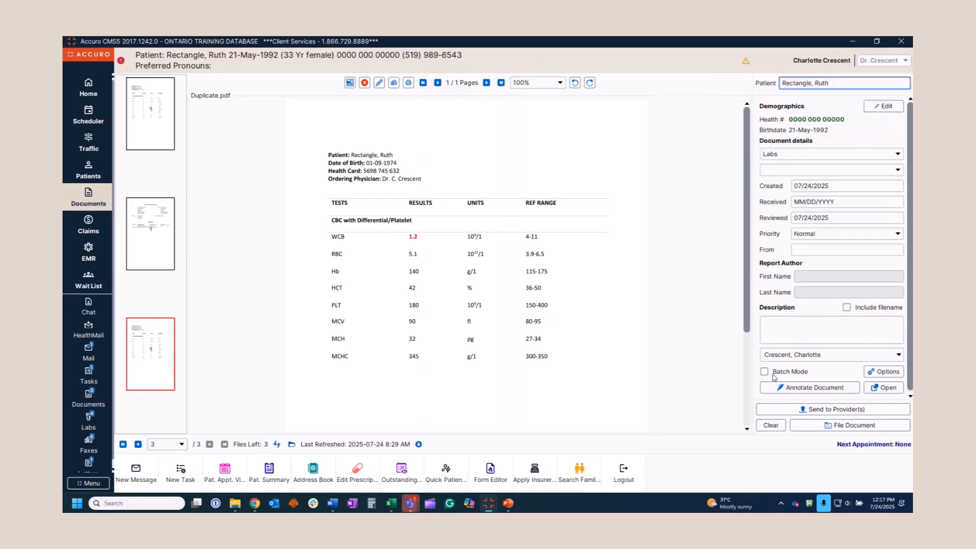
click(836, 425)
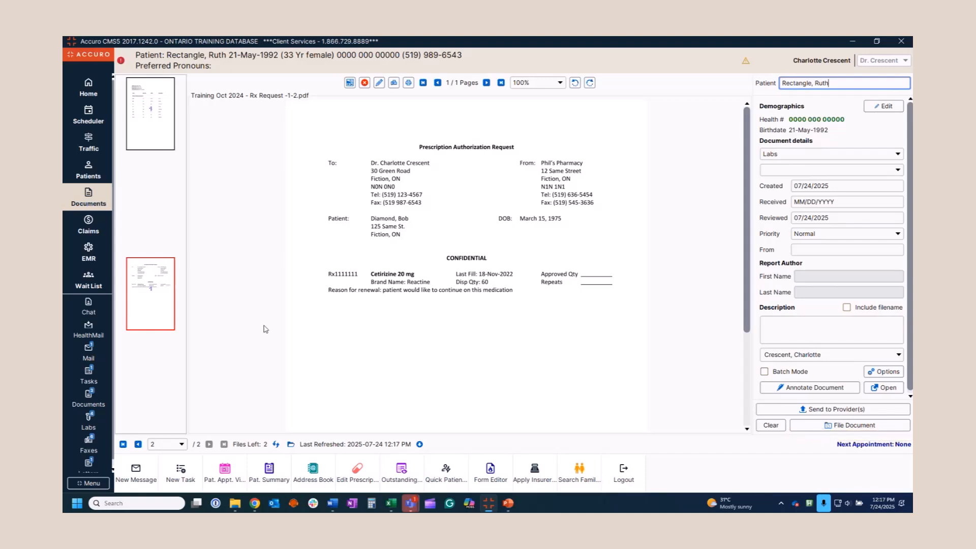
Resend the 24-Jul-2025 Labs document via Modify > Document Provider with Send to Provider Inbox, then close the summary
click(271, 470)
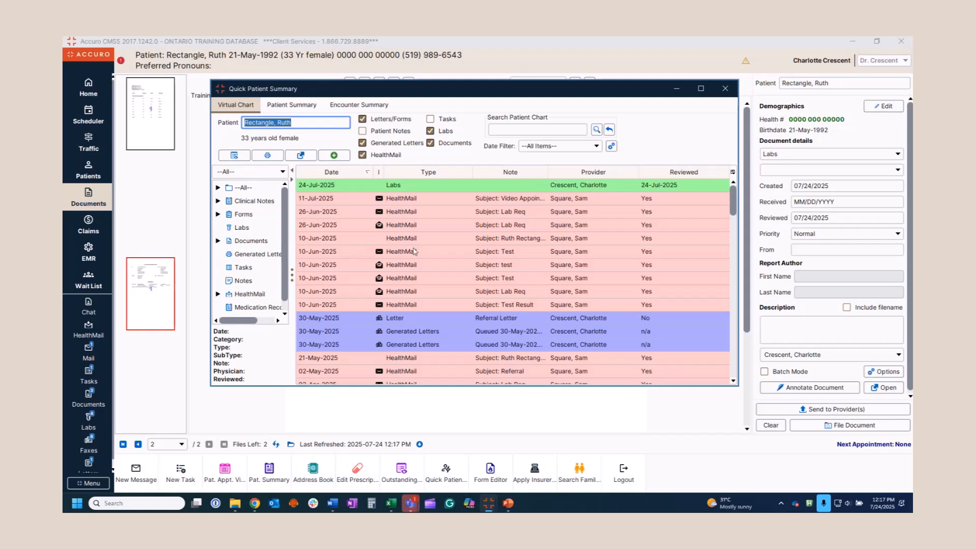
right_click(408, 185)
mouse_move(431, 365)
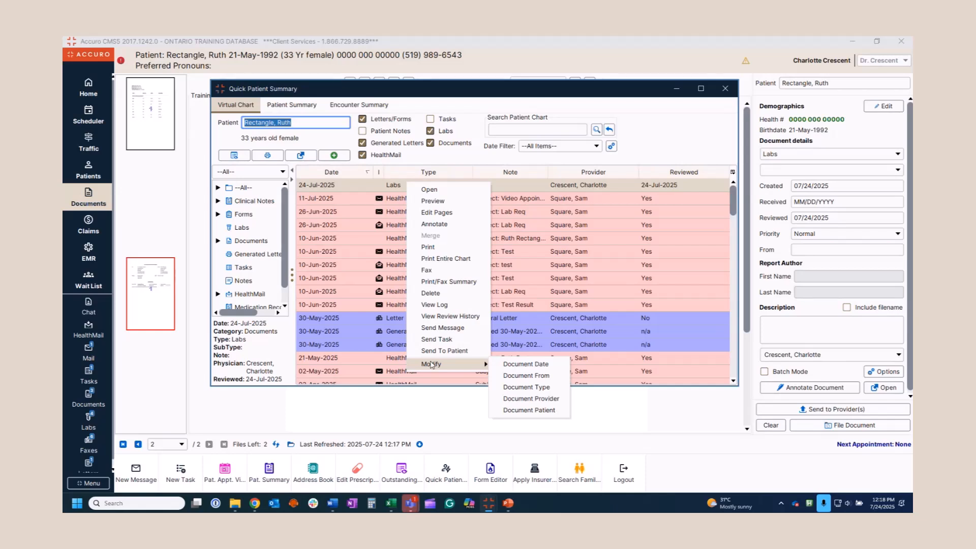
click(517, 405)
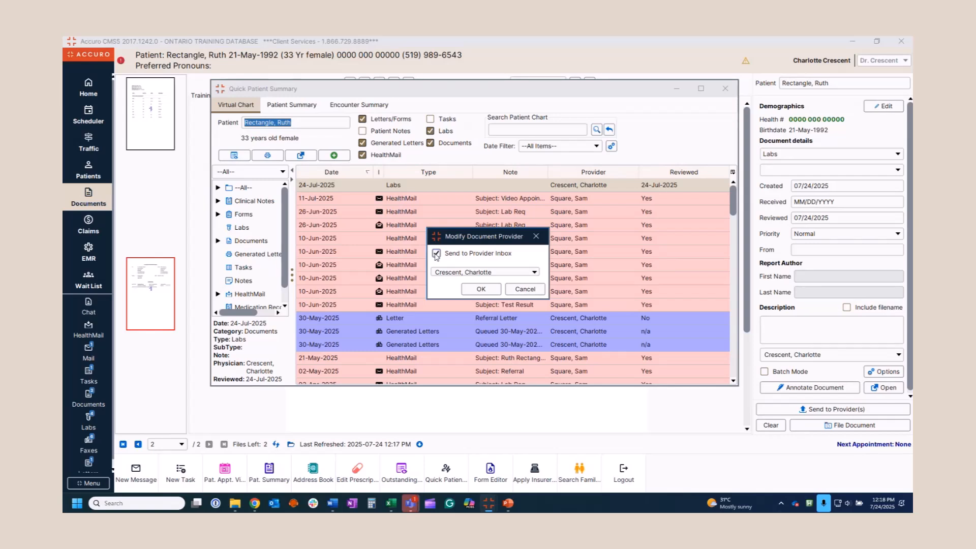
click(490, 294)
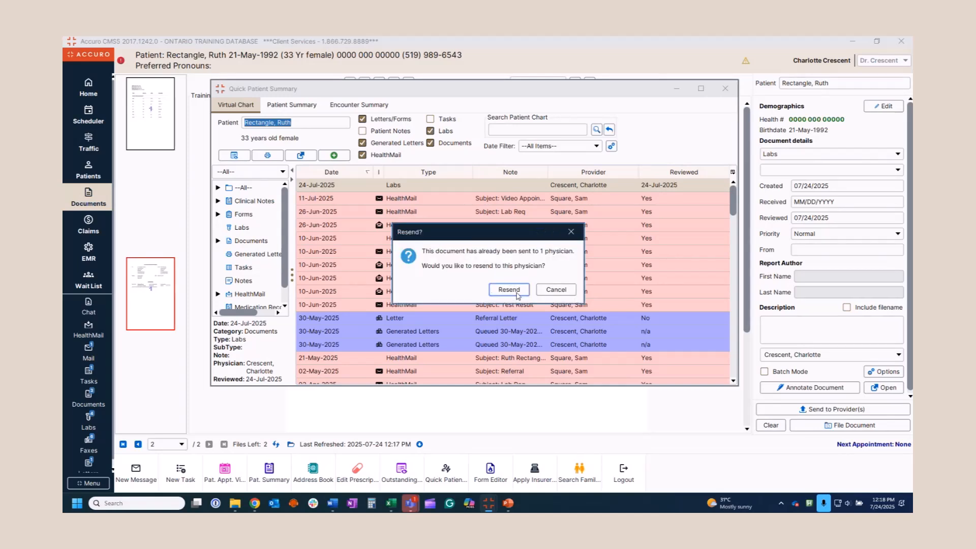
click(511, 290)
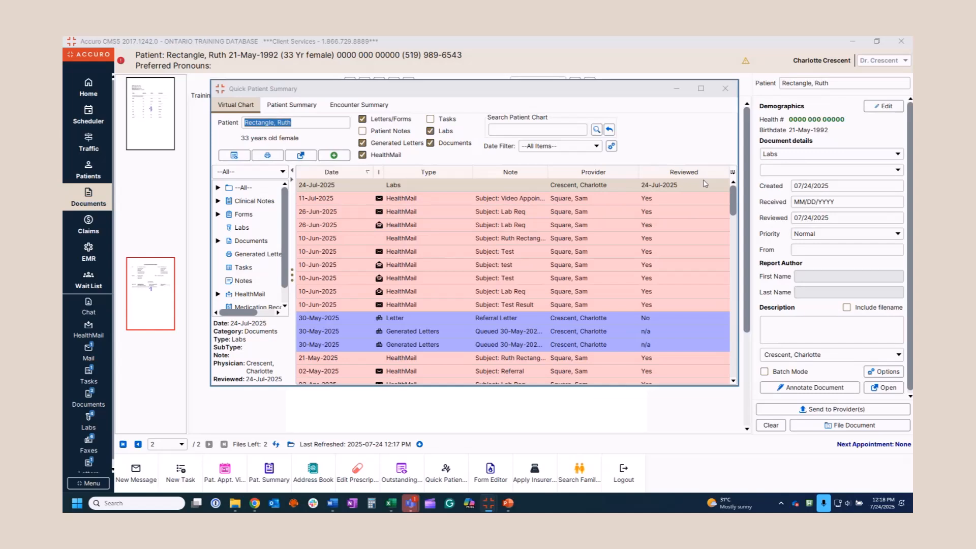
click(726, 89)
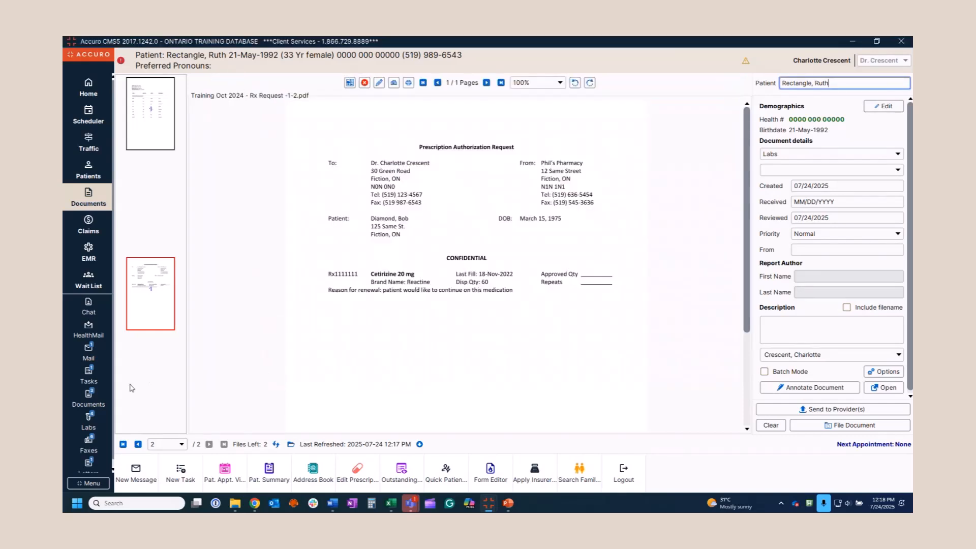
Open the Documents inbox list and view the 26-May-2025 pharmacy request's Modify options without changes
click(87, 400)
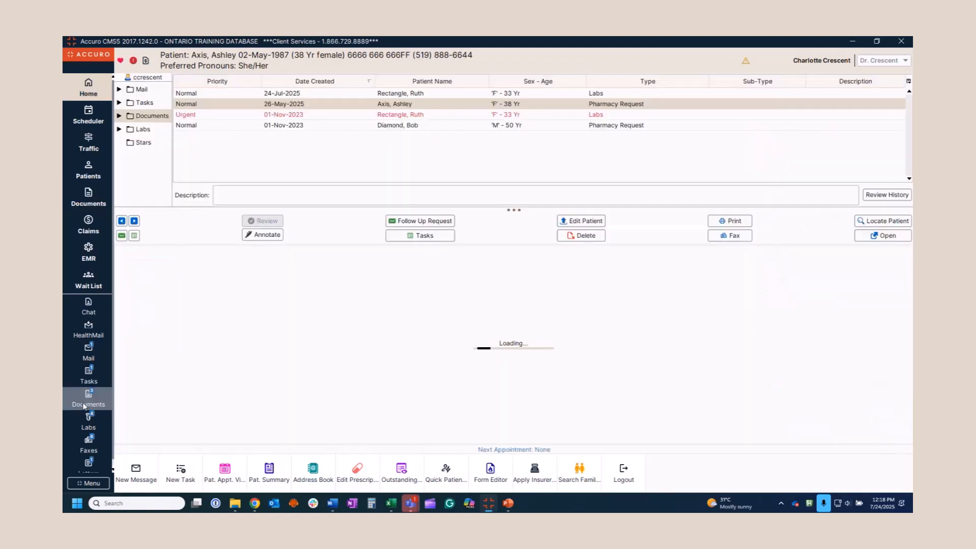
right_click(311, 107)
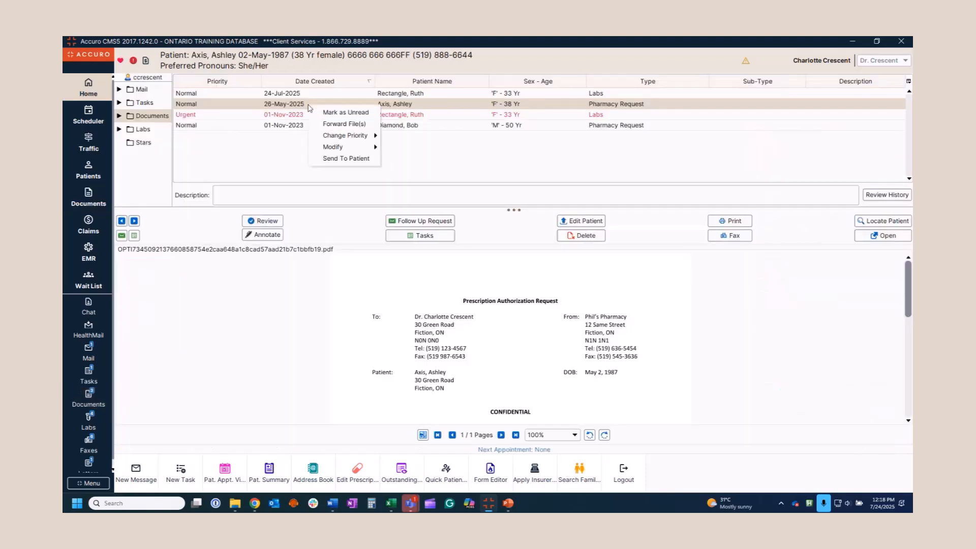
mouse_move(337, 137)
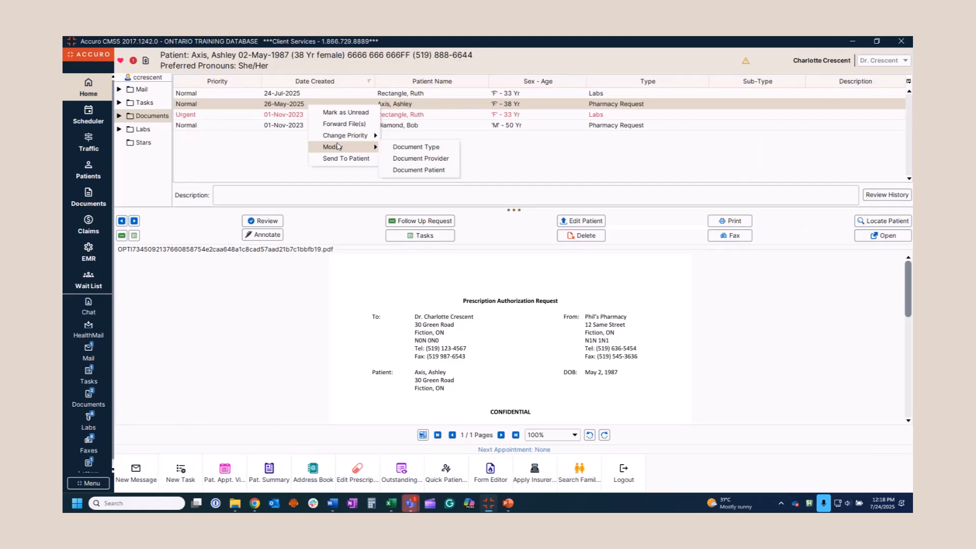
click(234, 333)
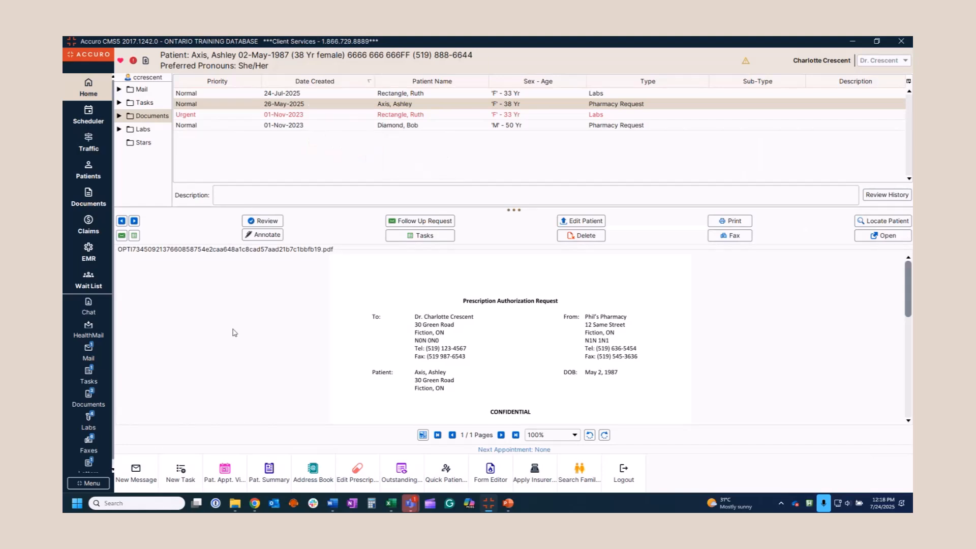
Open the patient's EMR chart and show the Encounter Notes in chronological order
click(89, 253)
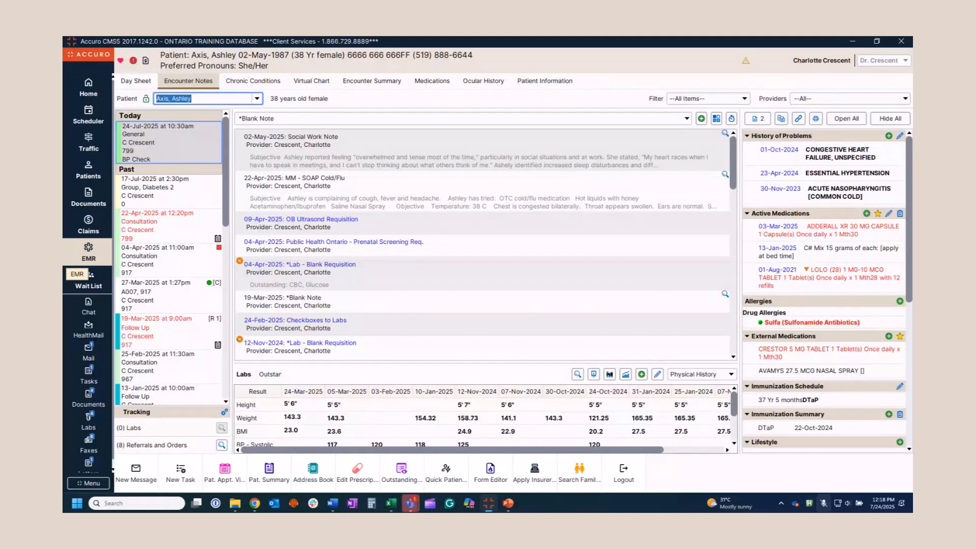
key(super+alt+k)
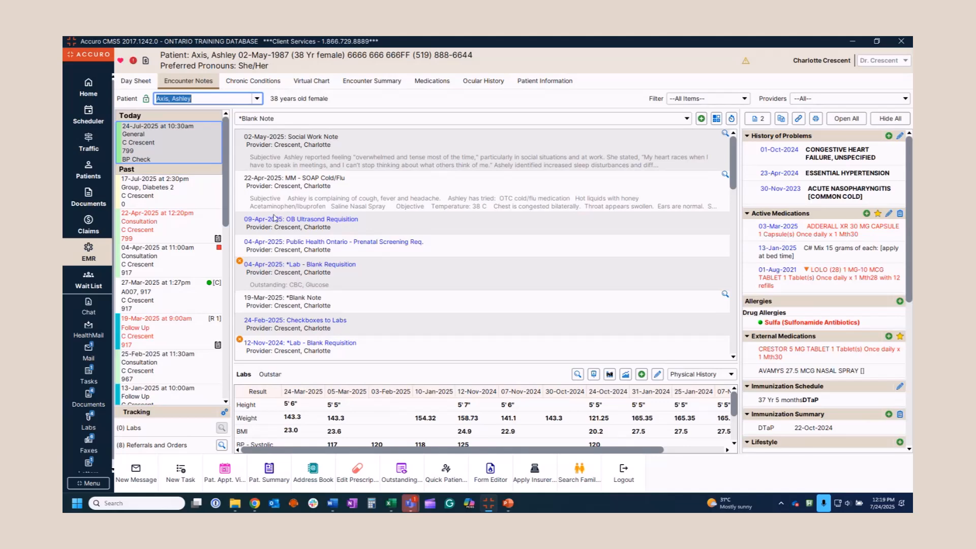
click(716, 118)
mouse_move(734, 161)
mouse_down()
mouse_move(737, 238)
mouse_move(734, 155)
mouse_up()
click(730, 119)
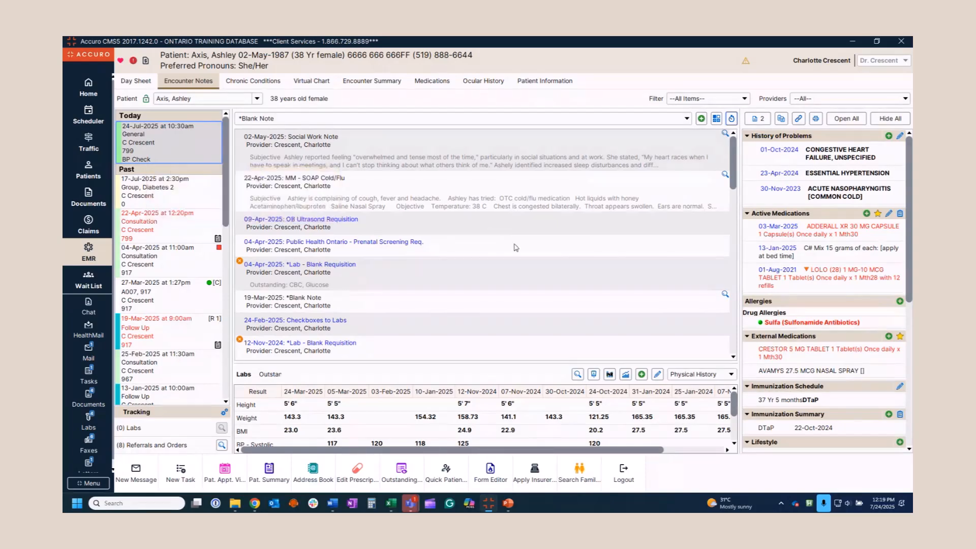
Pick the *Blank Note template to start a new 24-Jul-2025 note
click(687, 120)
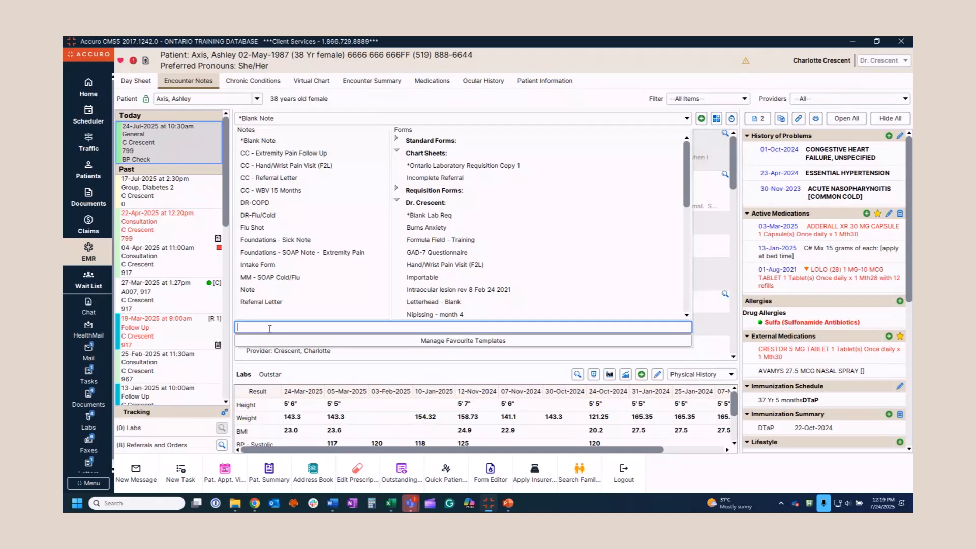
text(lab)
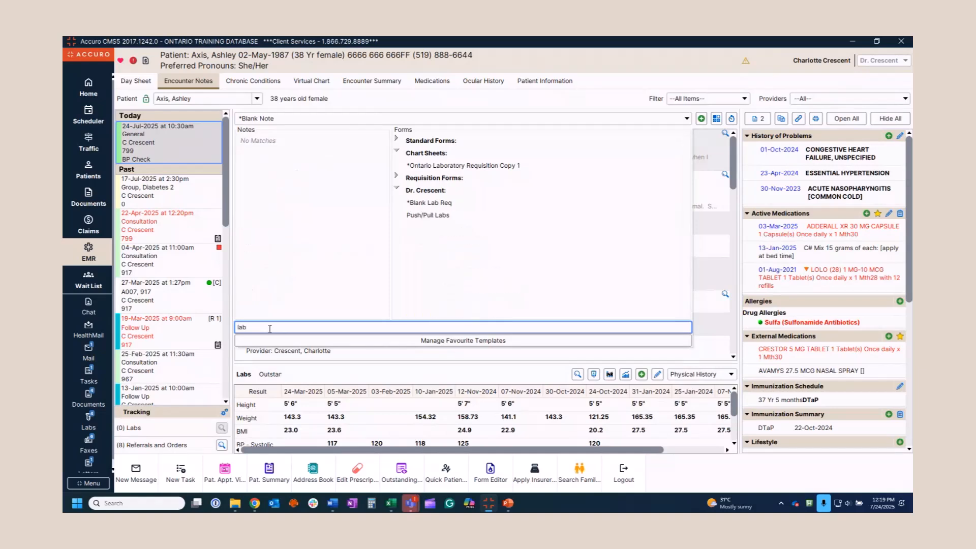
key(BackSpace)
key(BackSpace)
key(BackSpace)
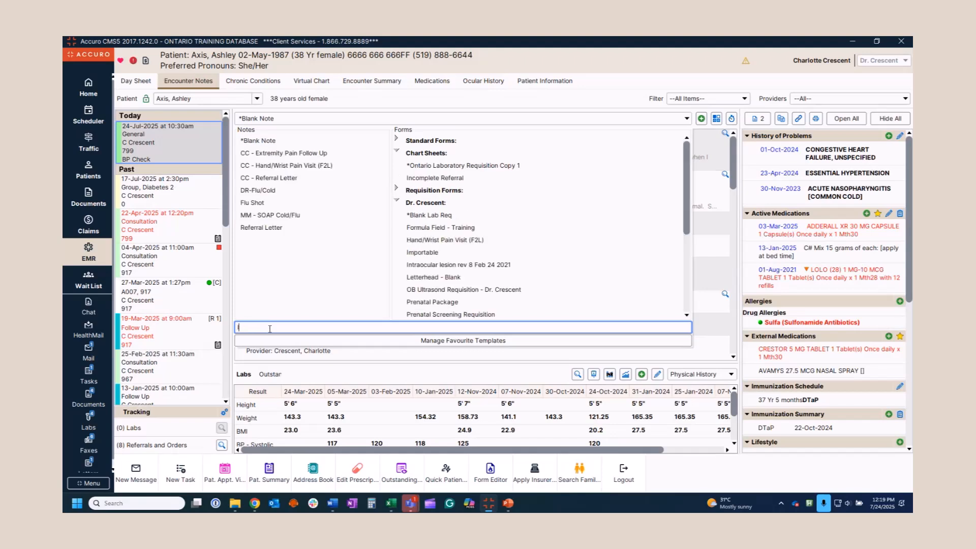
click(288, 144)
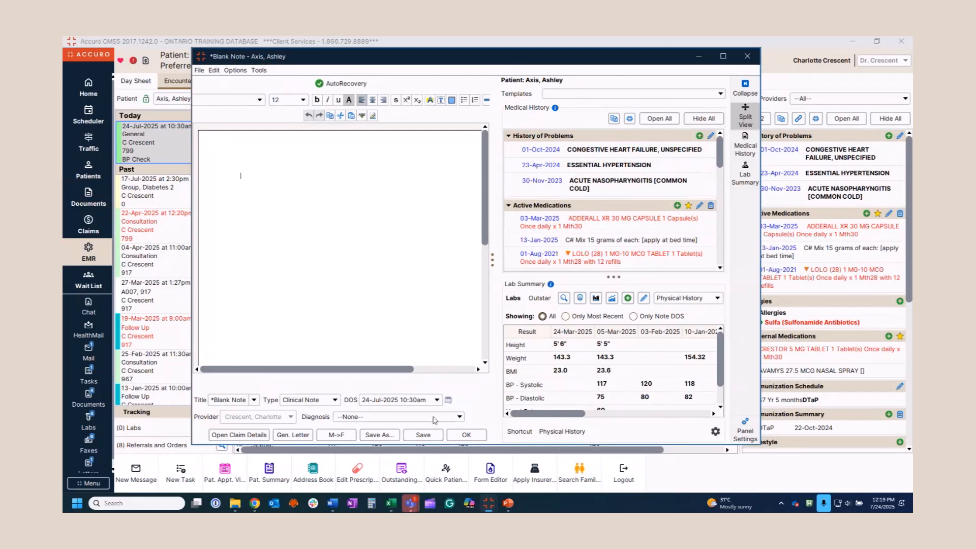
Tag the blank note with diagnosis [401] Essential Hypertension, save it and close the editor
click(347, 418)
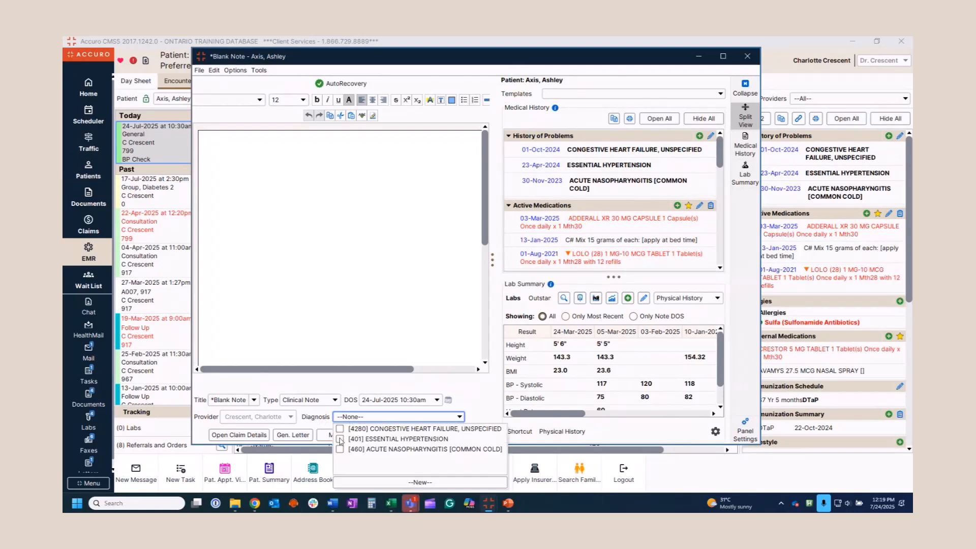
click(340, 441)
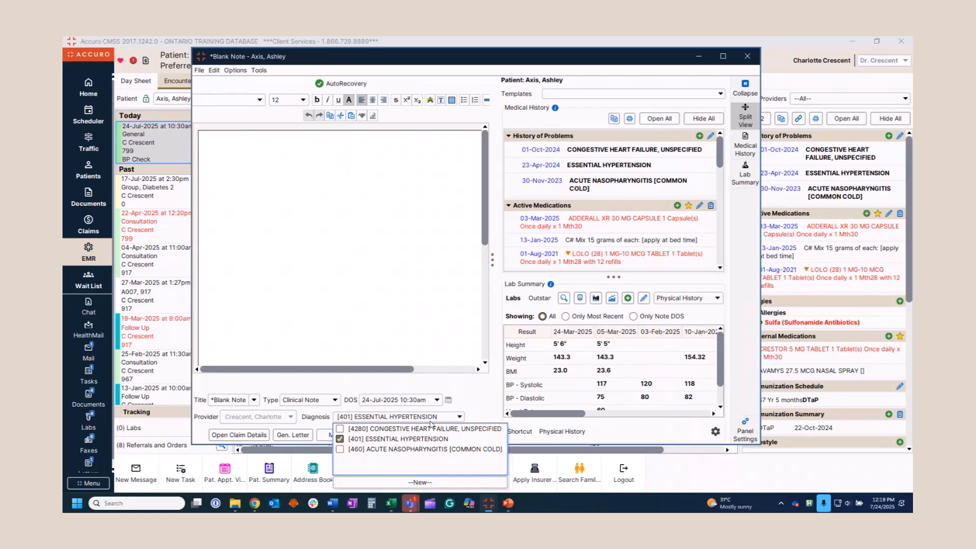
click(475, 397)
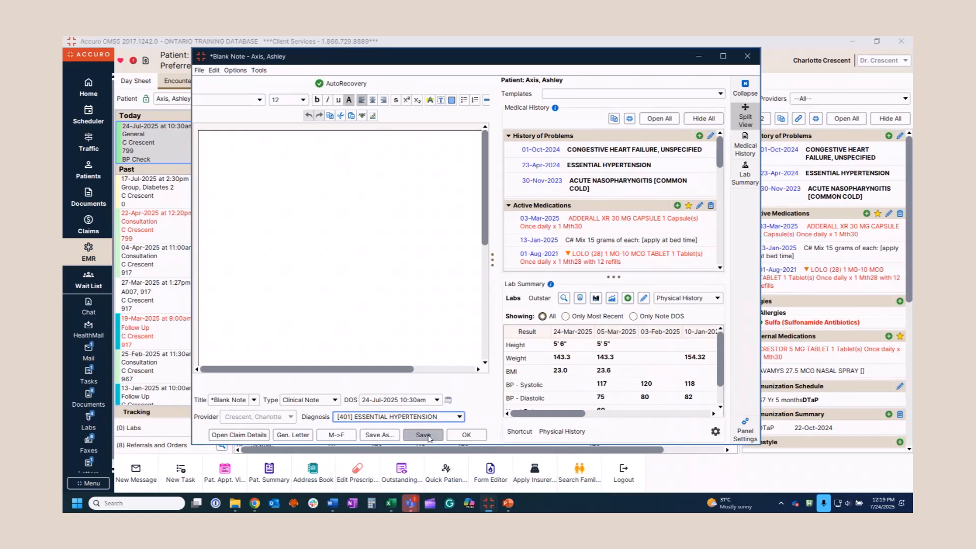
click(428, 438)
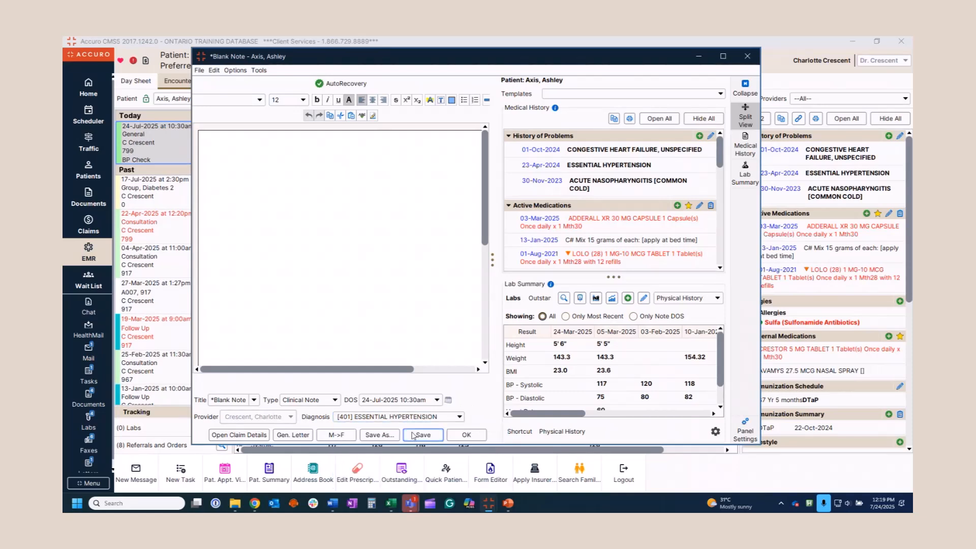
click(747, 56)
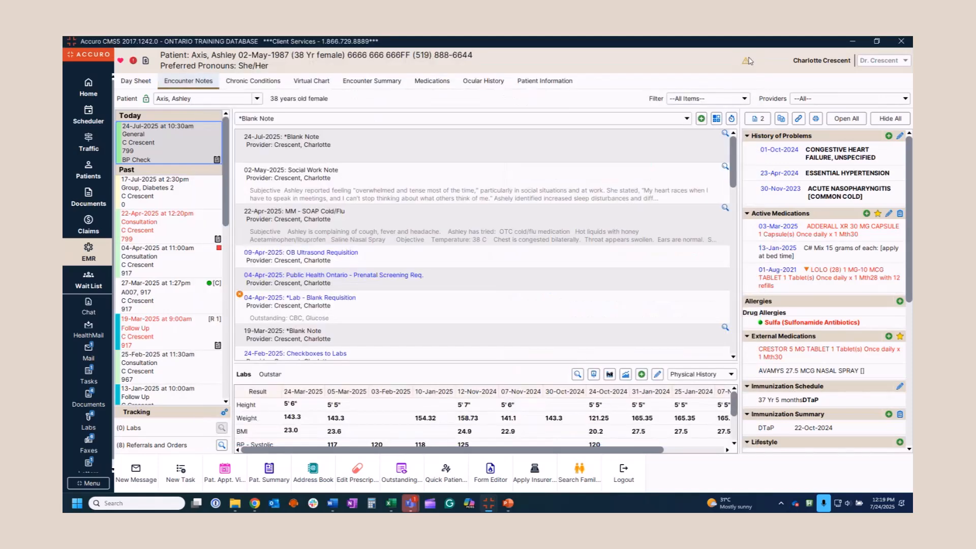
Link BP - Diastolic and BP - Systolic lab result types to Essential Hypertension and save
click(799, 118)
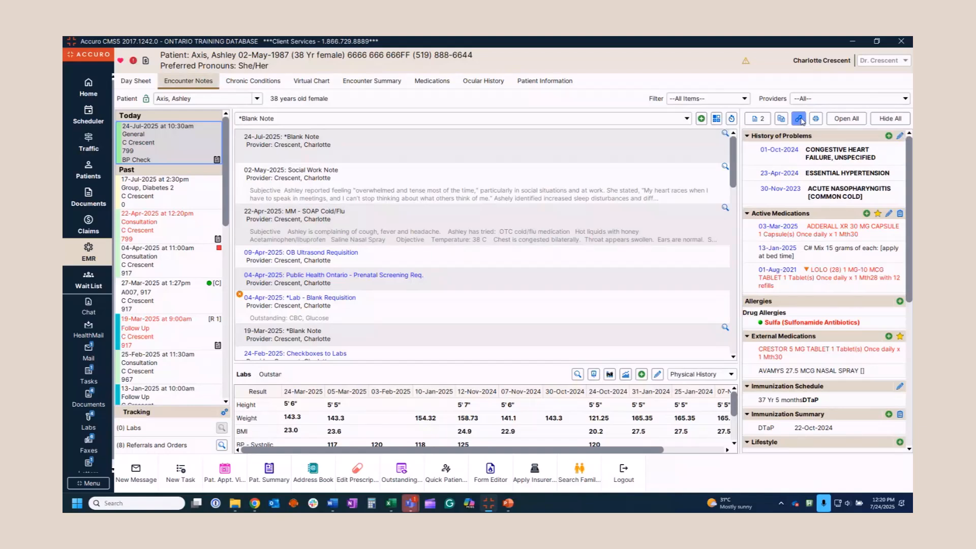
click(536, 189)
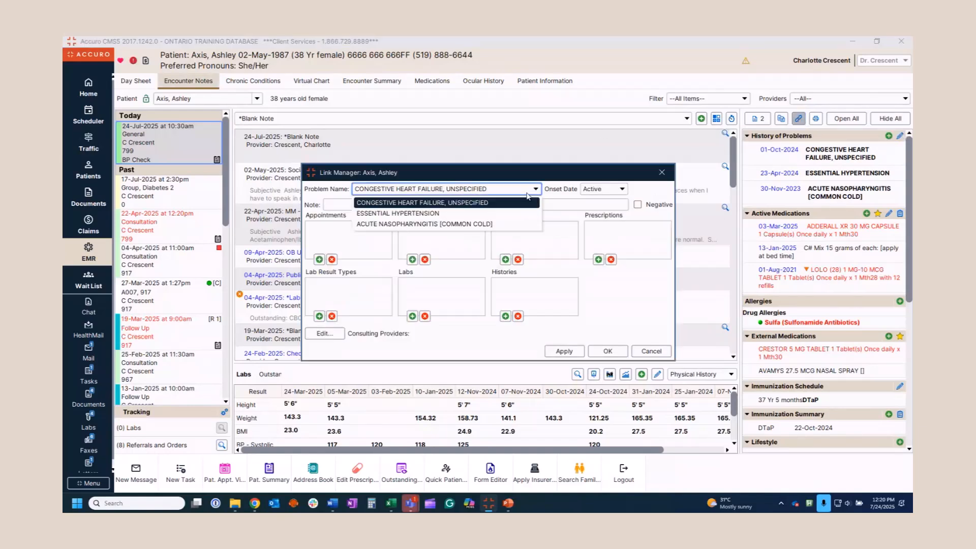
click(482, 214)
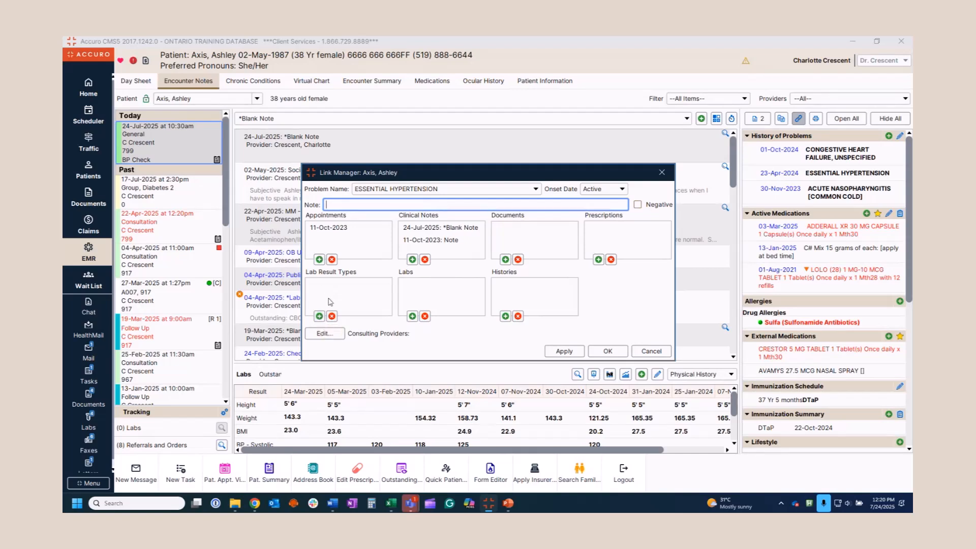
click(319, 316)
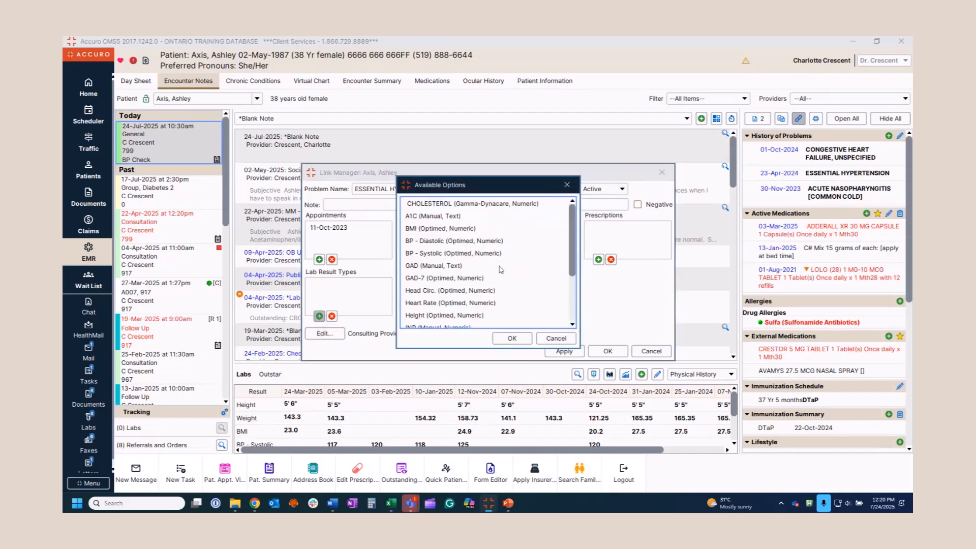
click(476, 242)
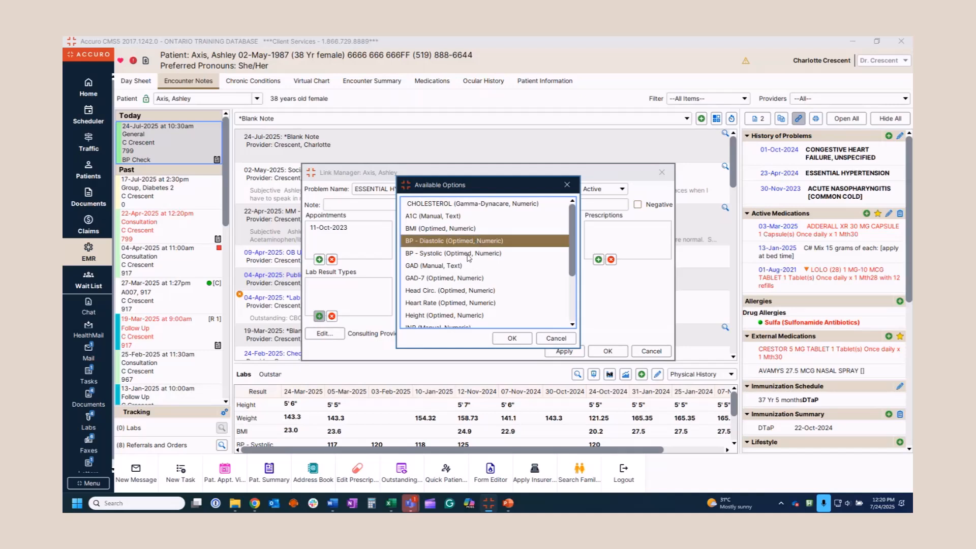
ctrl+click(469, 253)
click(510, 336)
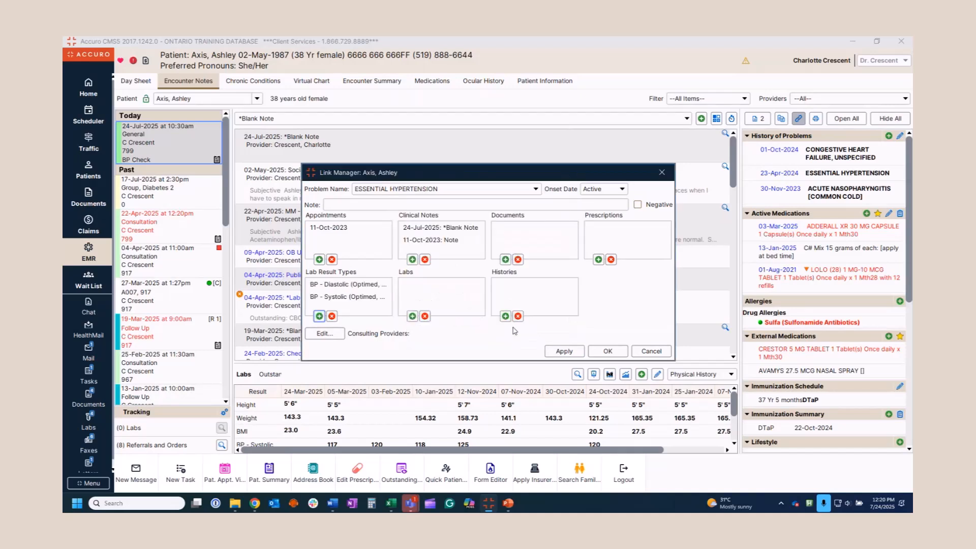
click(563, 354)
click(610, 354)
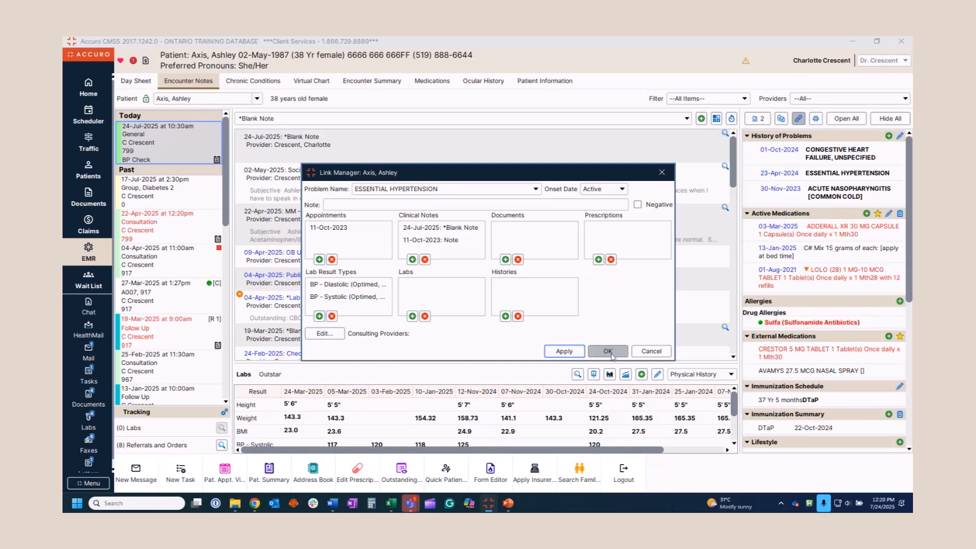
click(609, 352)
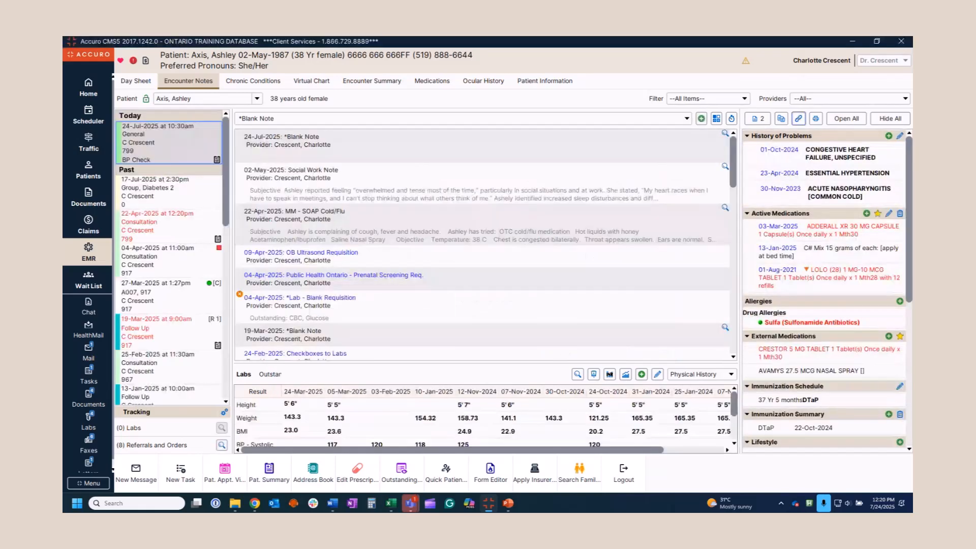
Filter the chart by Essential Hypertension, then remove the problem filter again
right_click(847, 175)
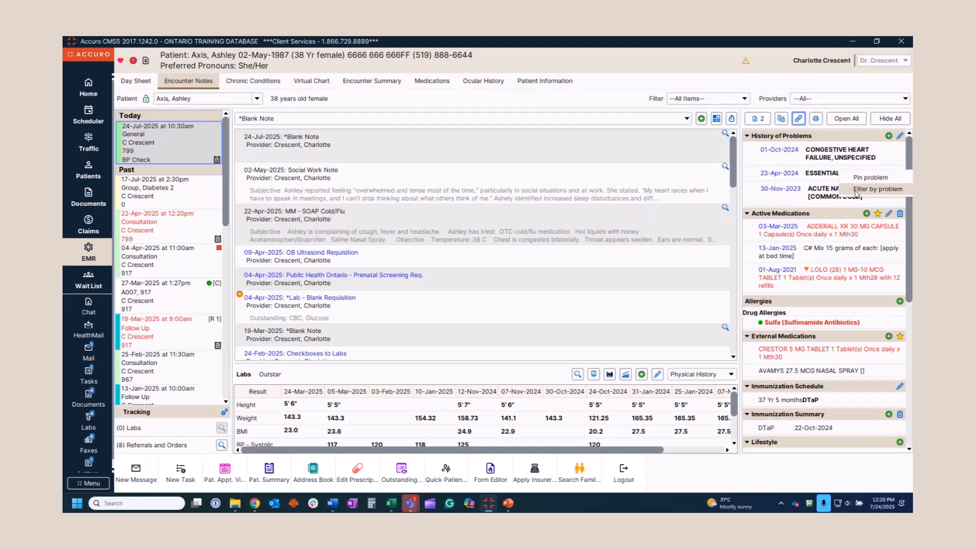
click(857, 190)
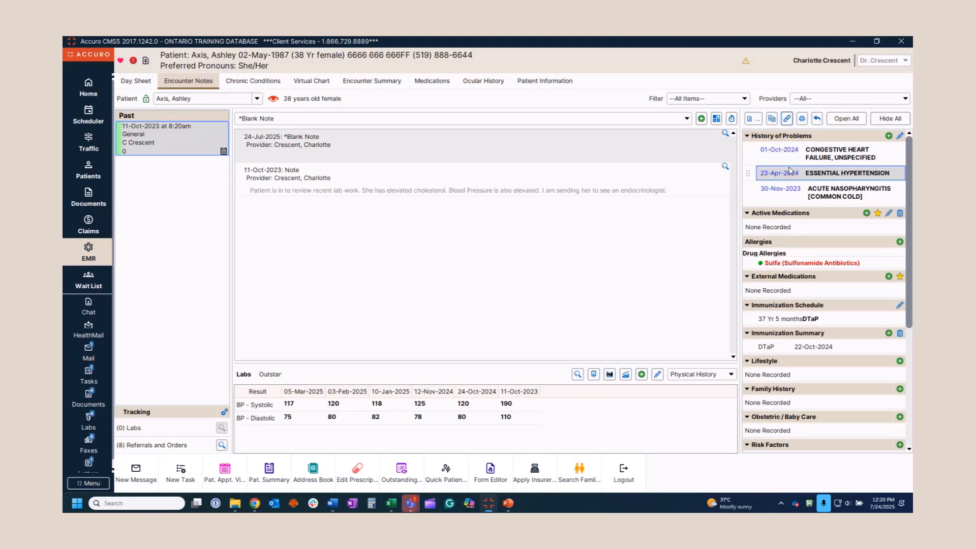
right_click(815, 176)
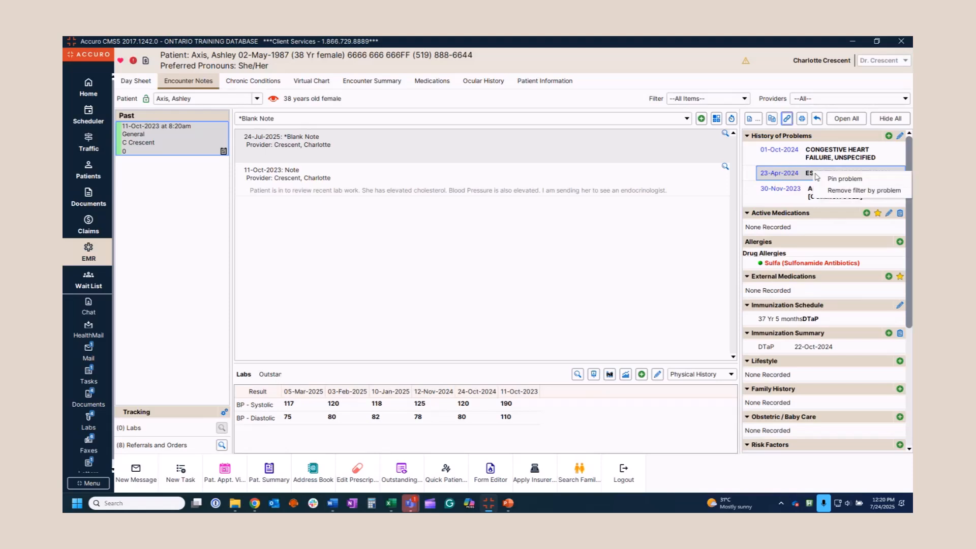
click(838, 192)
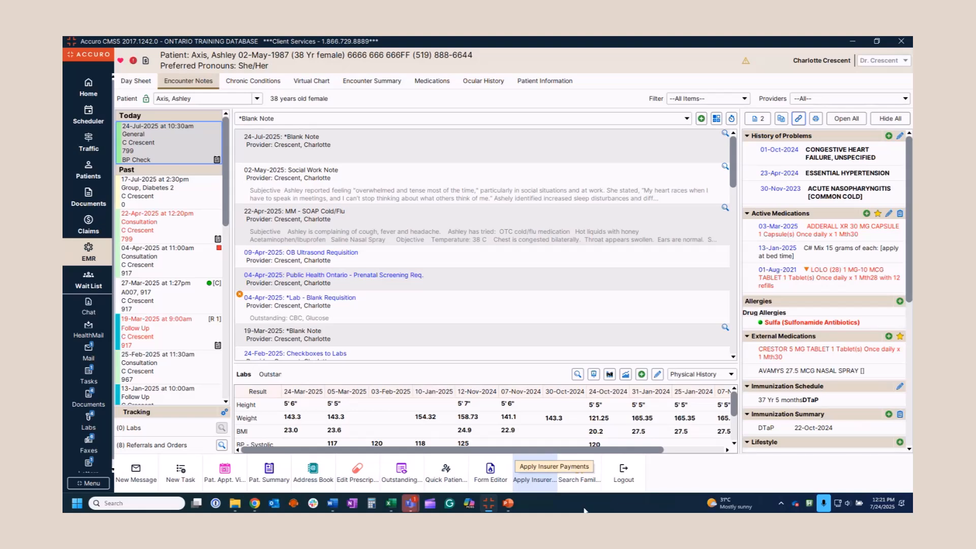
Save a Physical History lab entry with a Weight of 60 lb for 24-Jul-2025
click(642, 375)
click(547, 343)
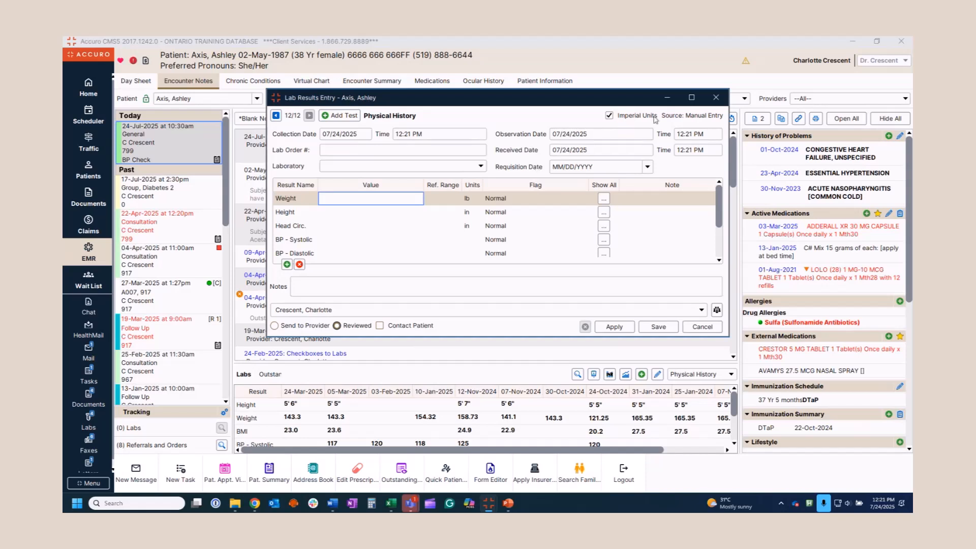
text(60)
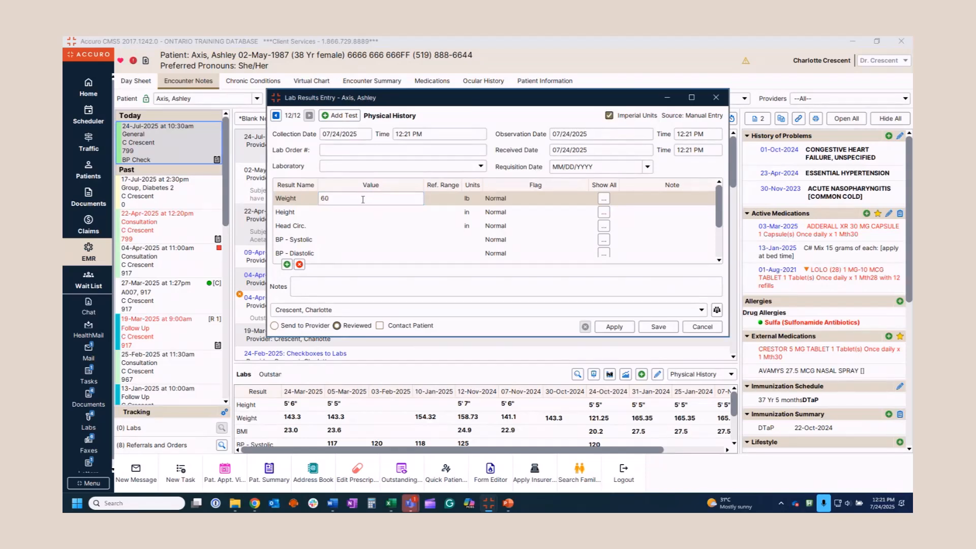
click(659, 327)
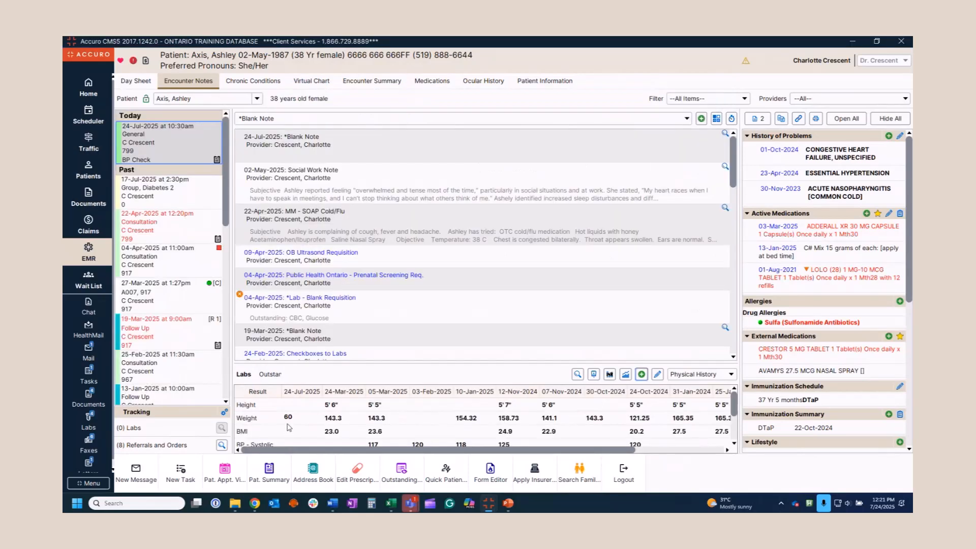
mouse_move(288, 427)
Open the Physical History (Optimed) manual lab test for editing
click(658, 376)
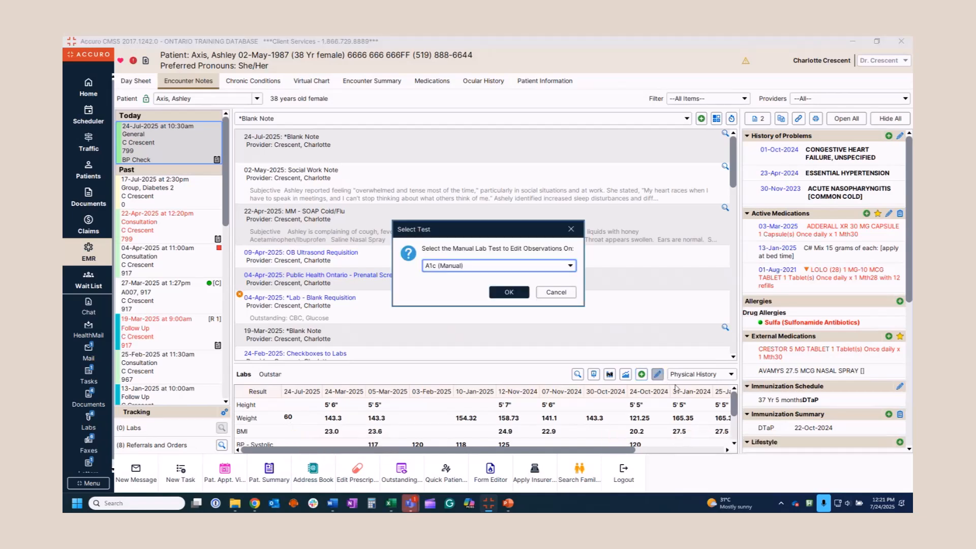
click(571, 266)
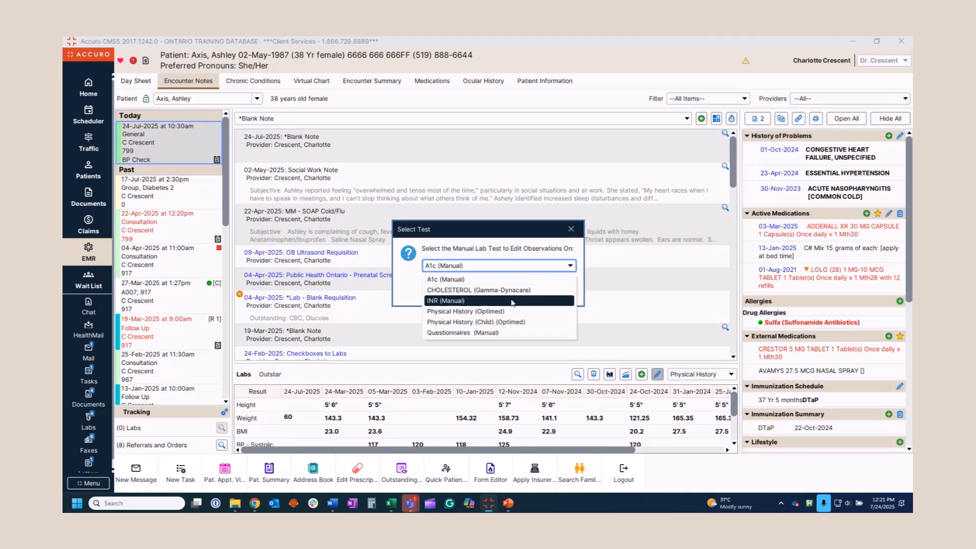
click(501, 312)
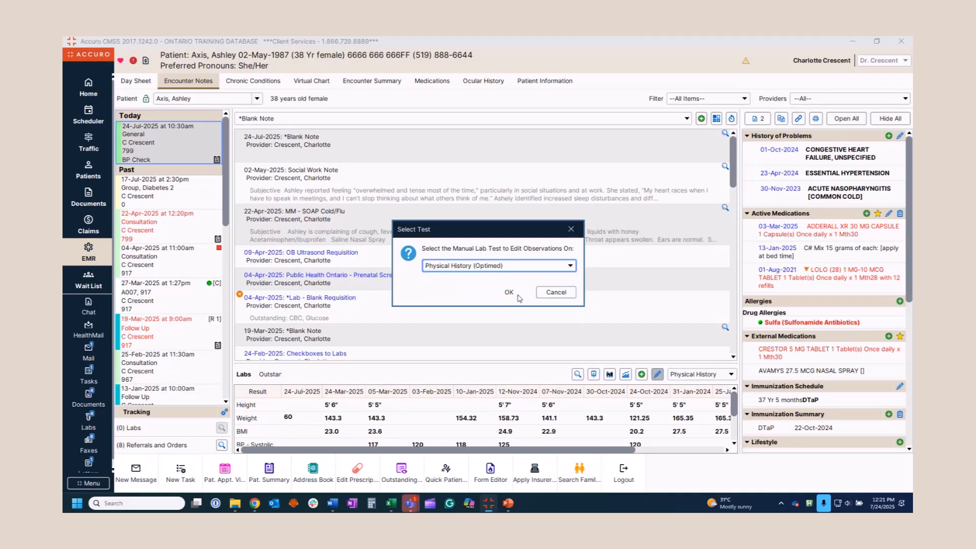
click(512, 294)
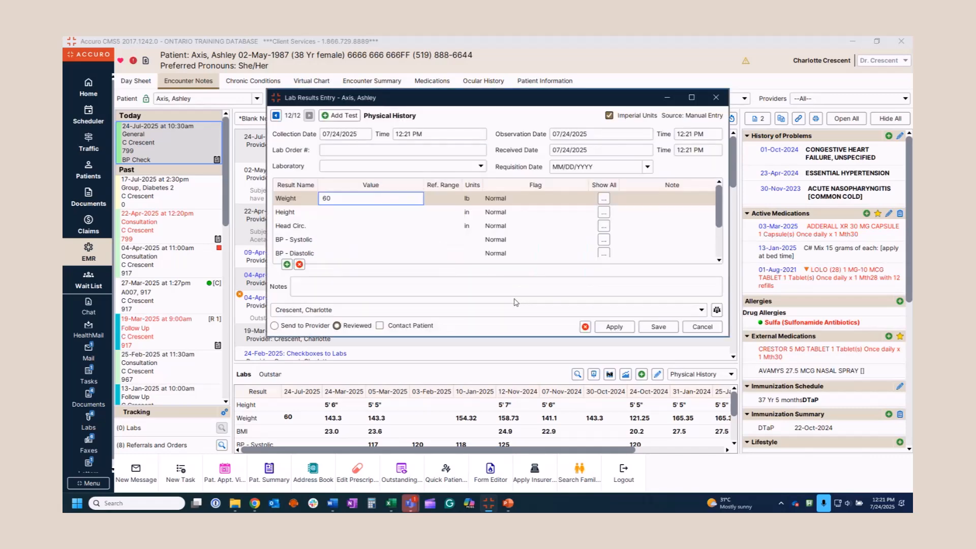
Go to the latest record with the 60 lb weight, delete it and close the window
click(275, 115)
click(276, 116)
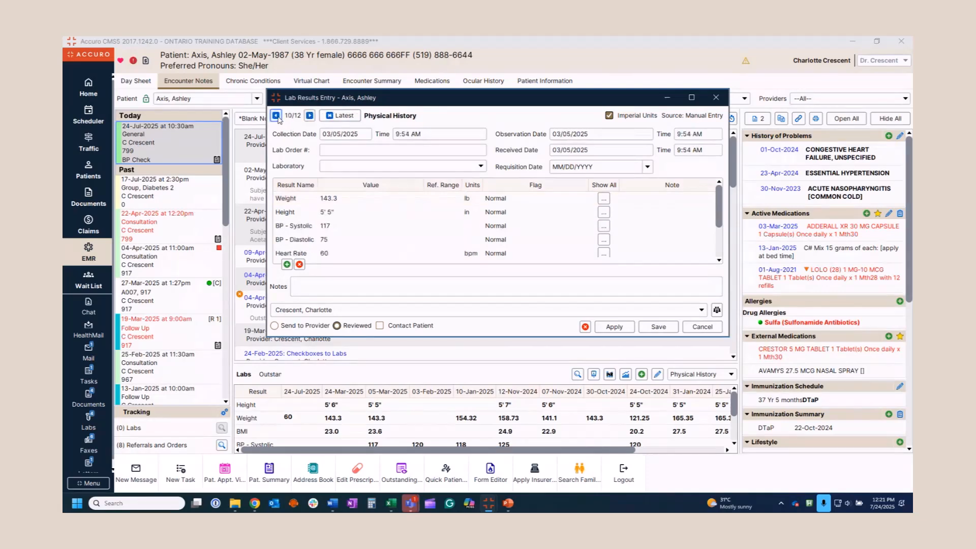
click(352, 114)
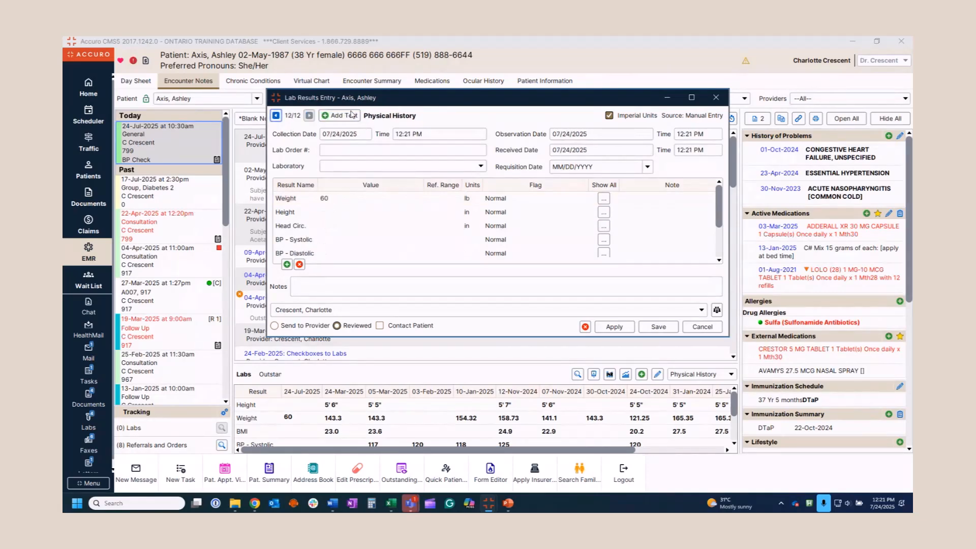
click(352, 198)
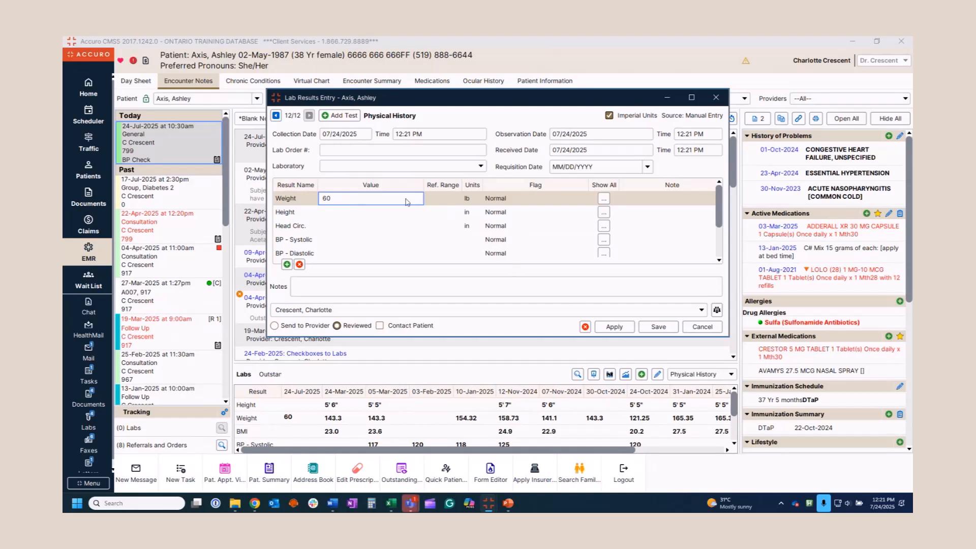
click(586, 327)
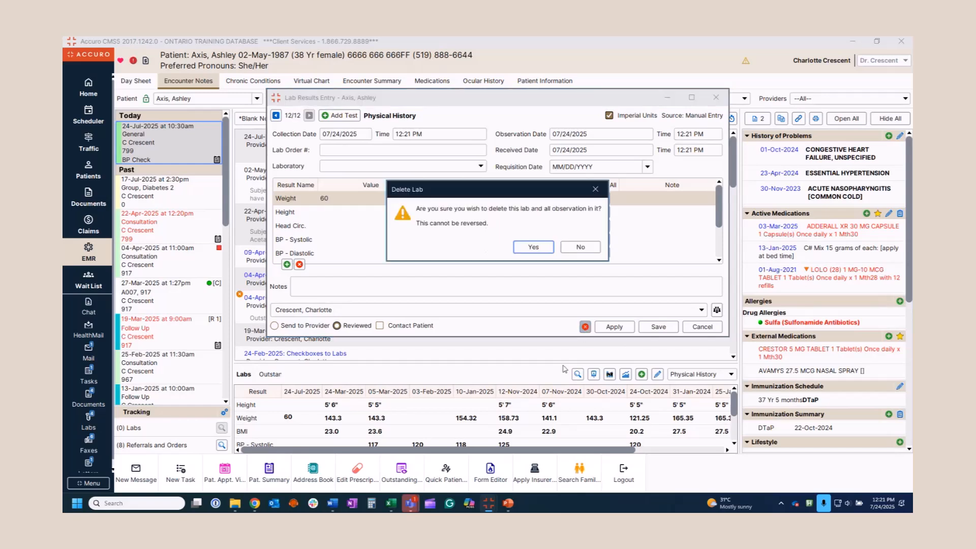
click(533, 247)
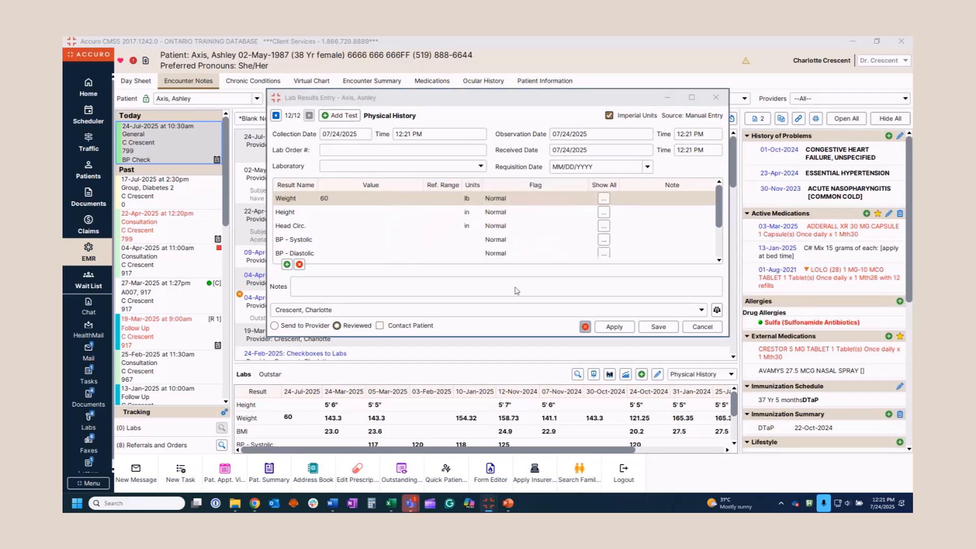
click(703, 327)
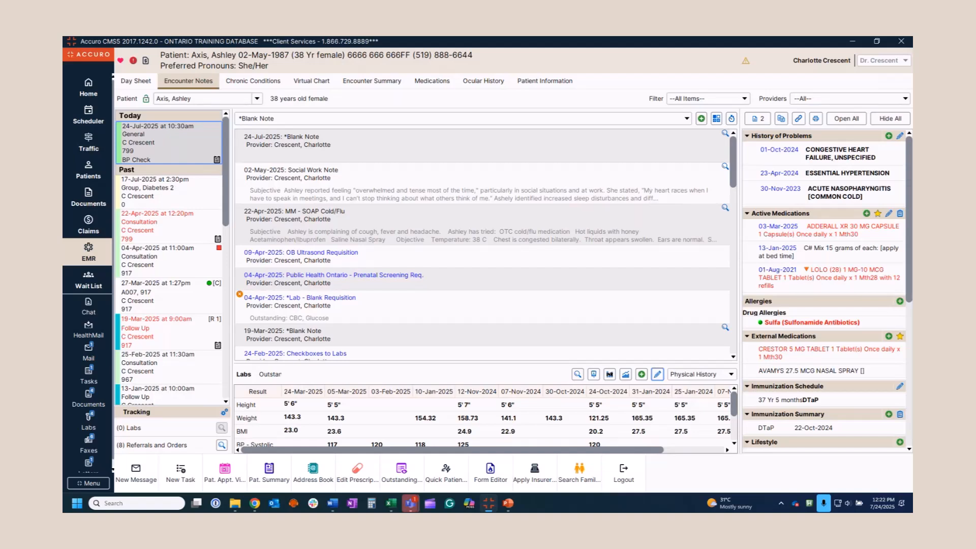
double_click(312, 230)
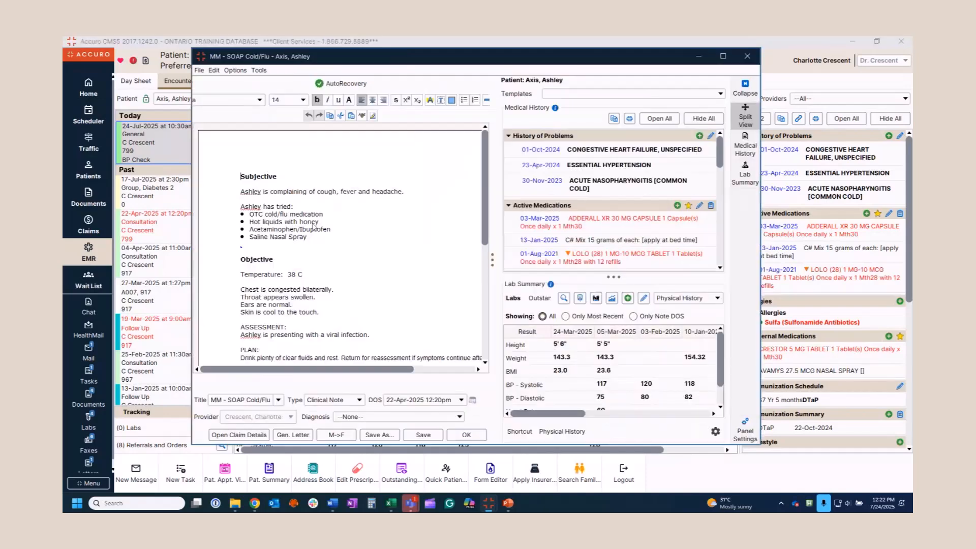
click(264, 72)
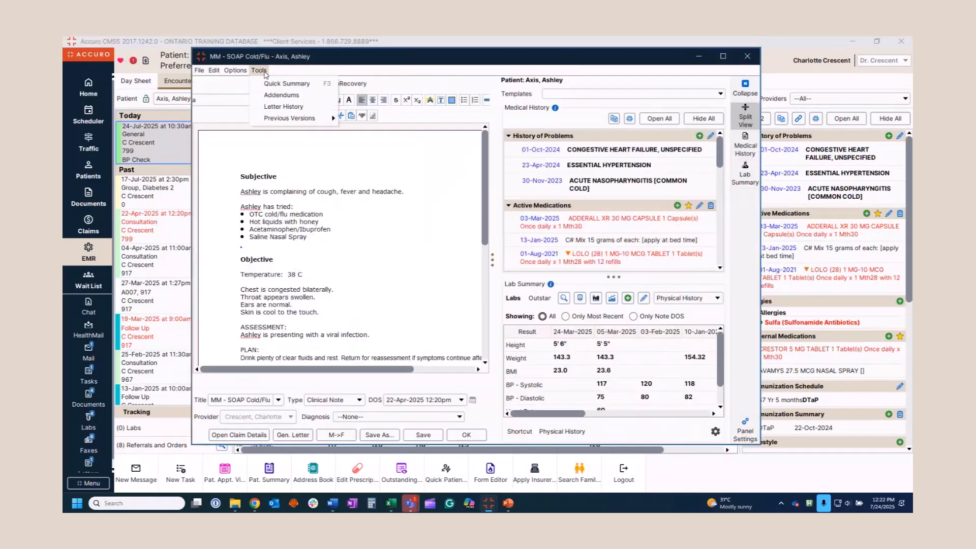
click(274, 108)
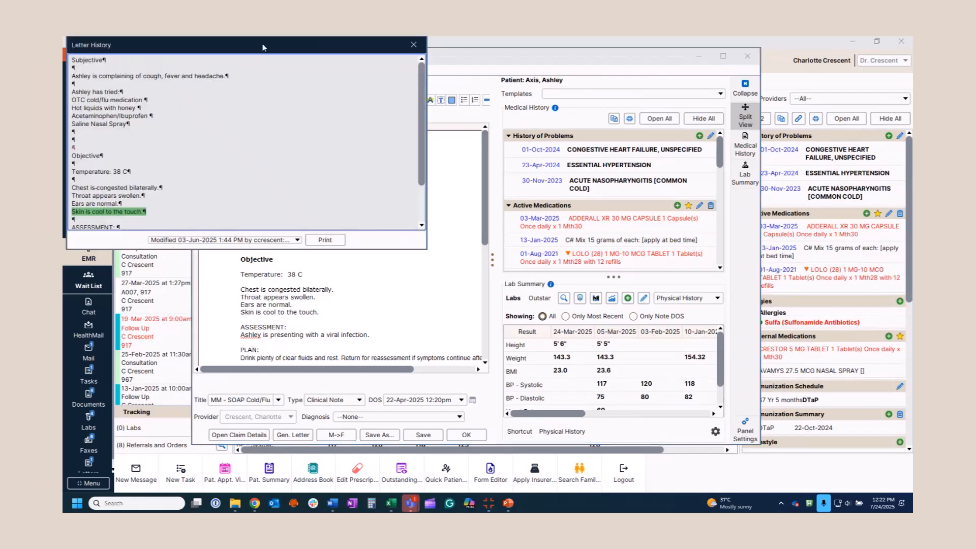
drag(264, 46, 543, 129)
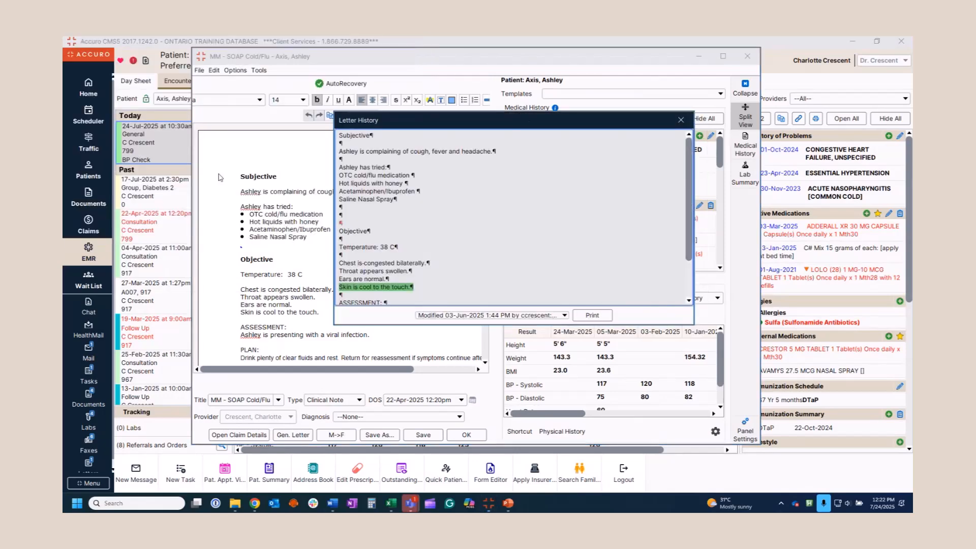
click(565, 316)
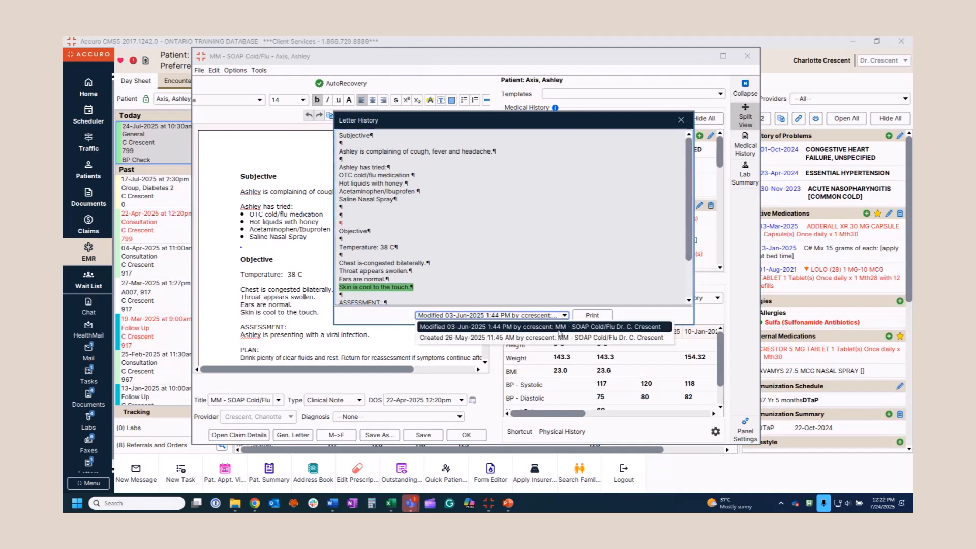
click(557, 328)
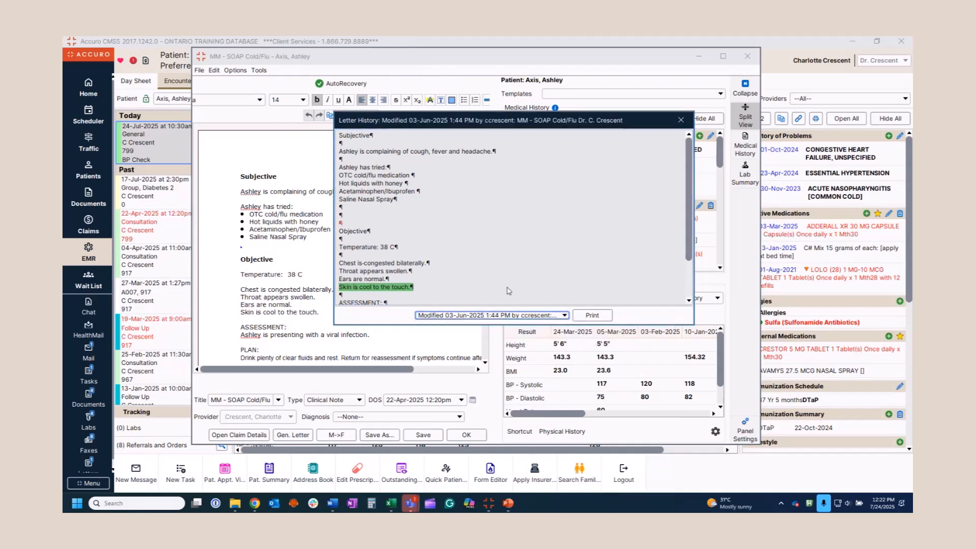
scroll(504, 292, down, 2)
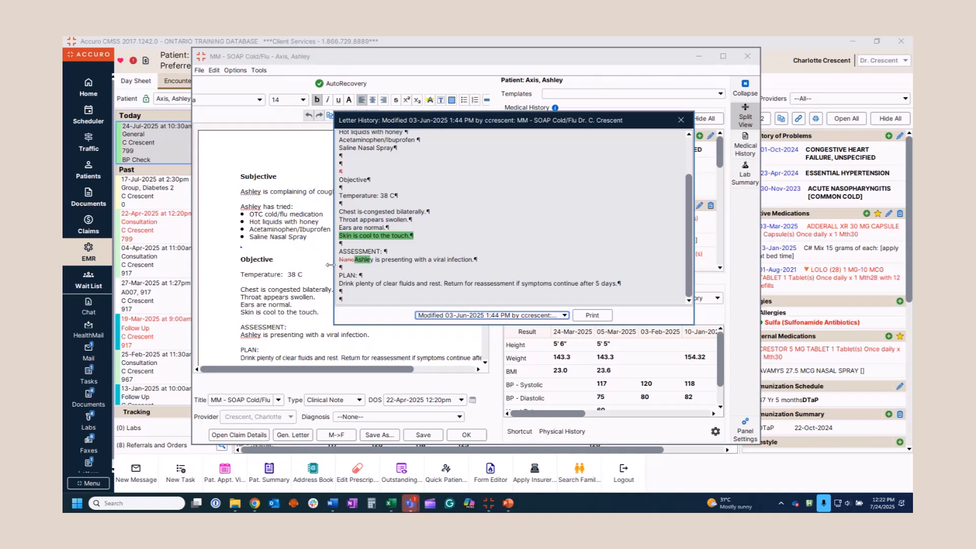
click(681, 120)
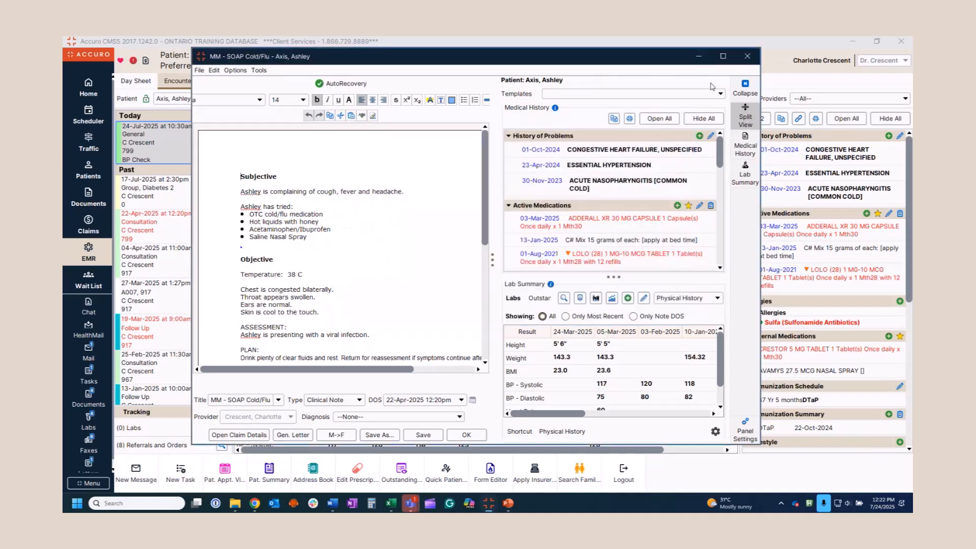
click(747, 57)
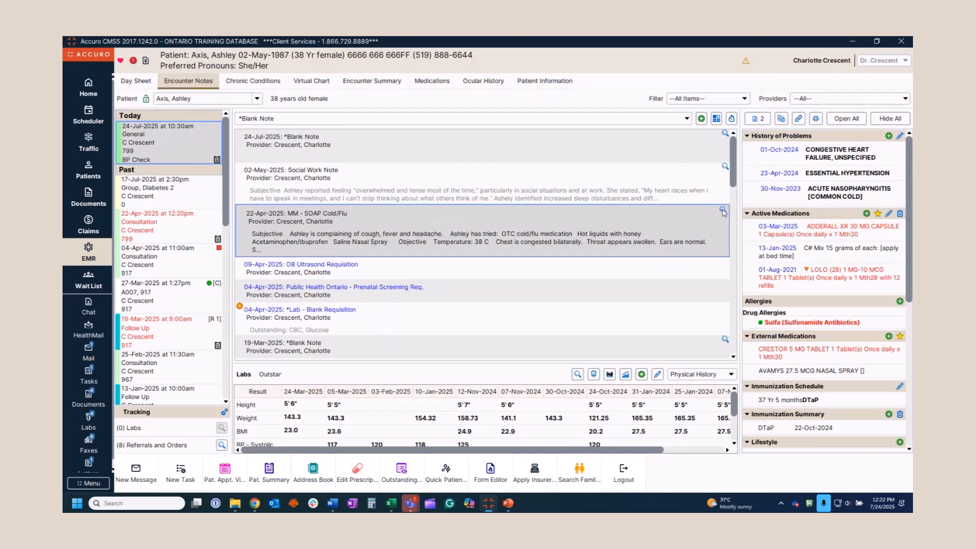
Preview the SOAP note, then switch to the patient's Virtual Chart
mouse_move(723, 212)
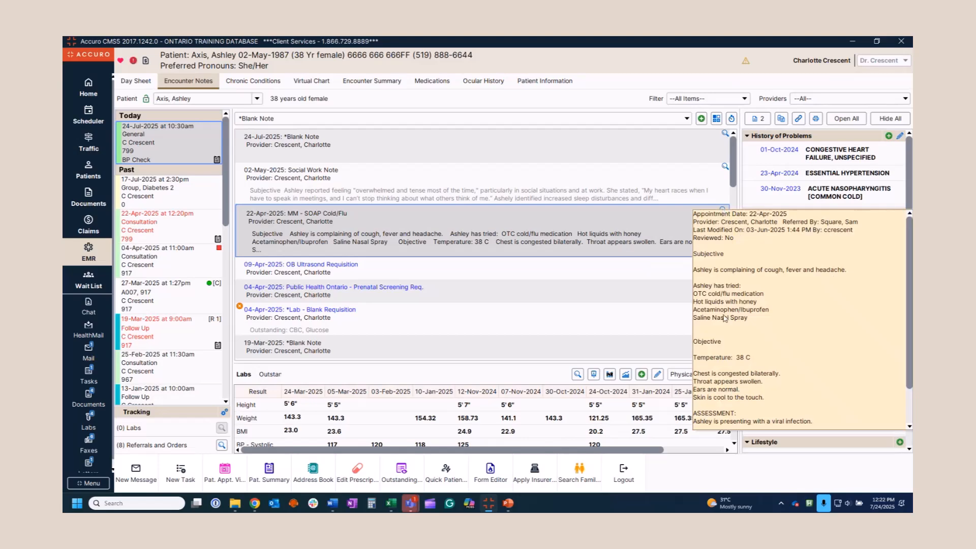
scroll(725, 318, down, 3)
scroll(725, 318, up, 3)
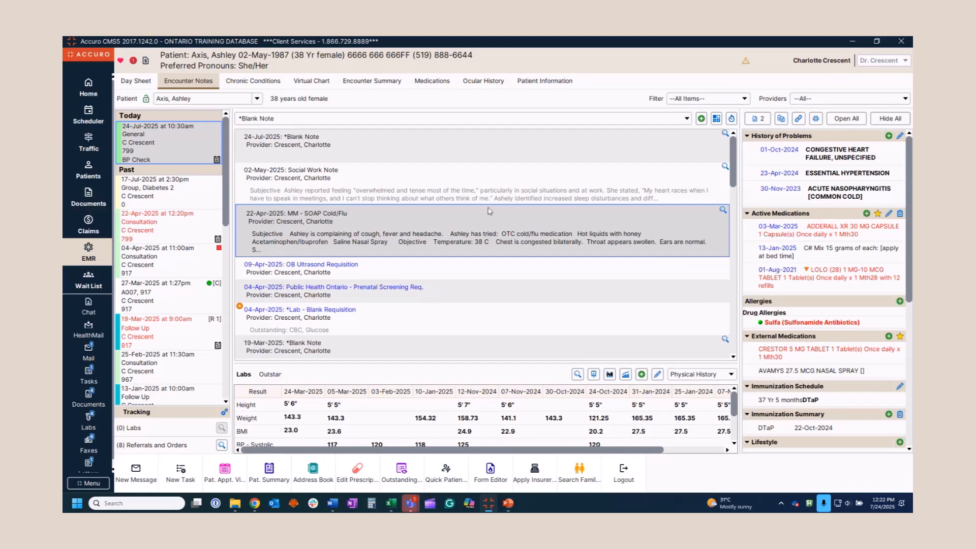
click(321, 82)
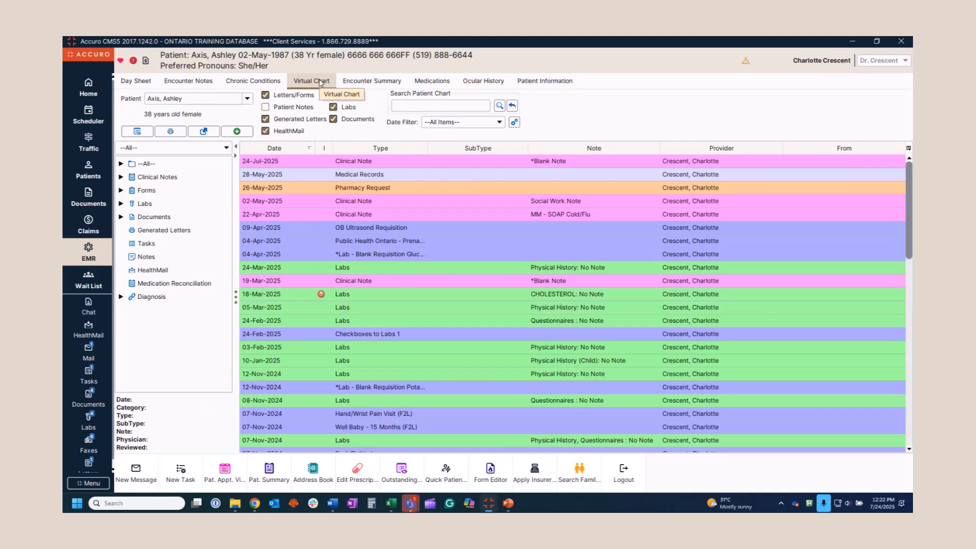
Start faxing the Medical Records document and enlarge the Fax Page Selection window
right_click(382, 176)
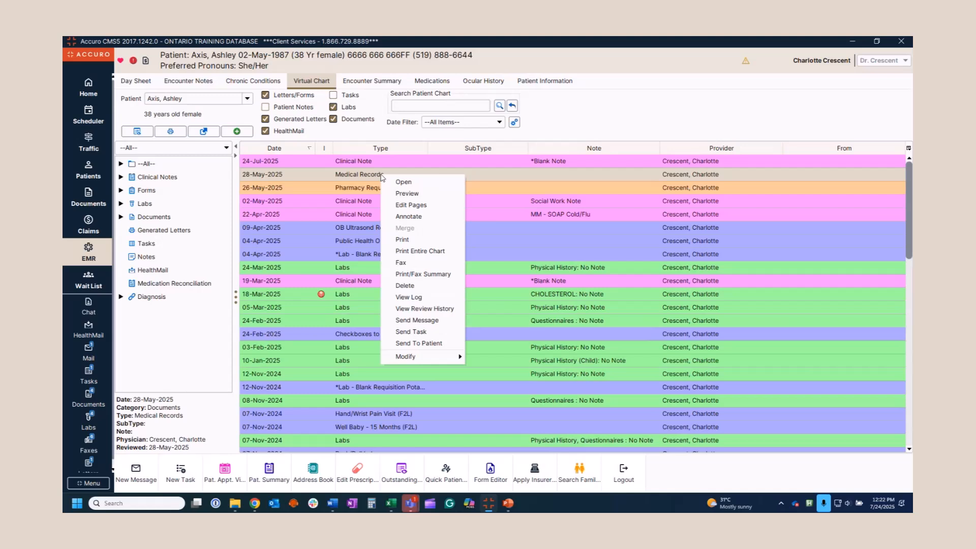
click(417, 268)
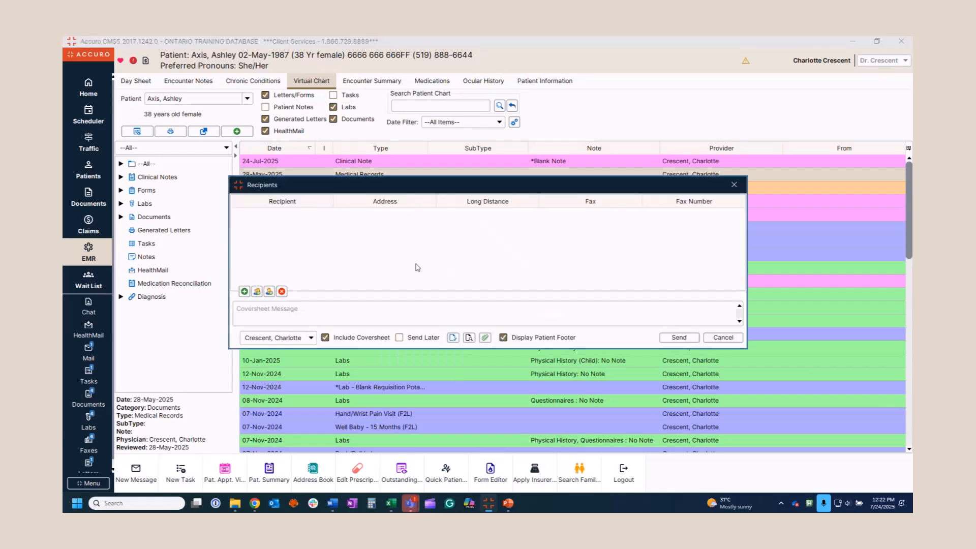
click(454, 339)
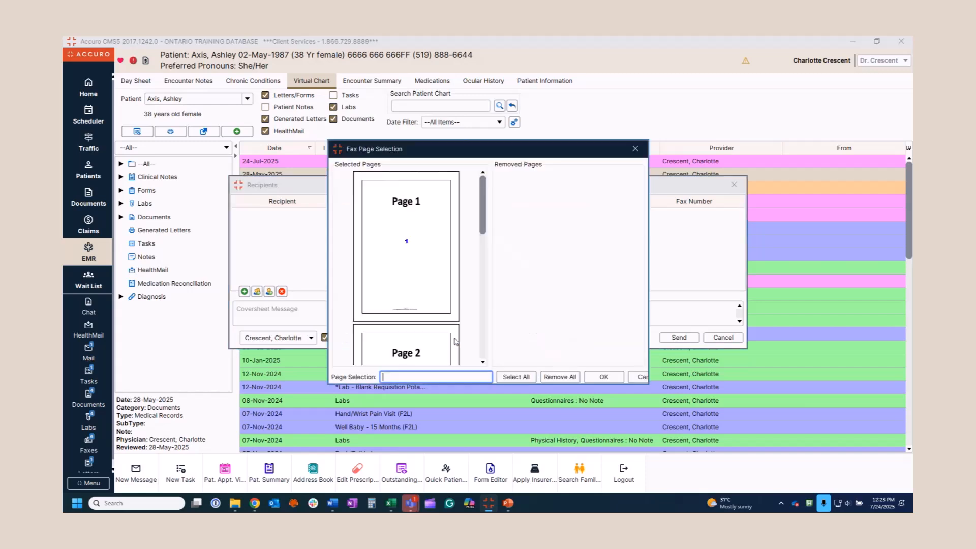
drag(652, 388, 710, 432)
drag(513, 149, 434, 113)
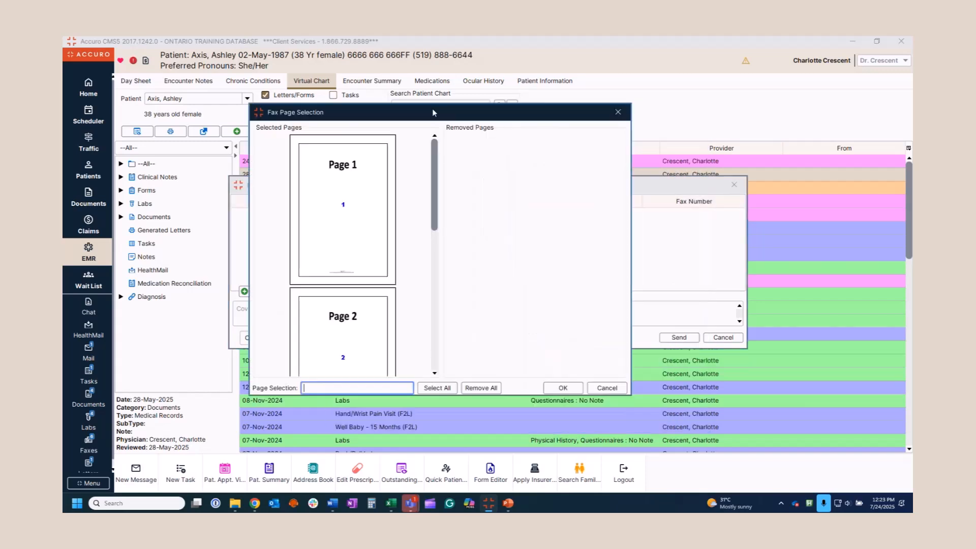
Limit the fax to pages 2,4 in Page Selection and confirm
drag(332, 239, 464, 236)
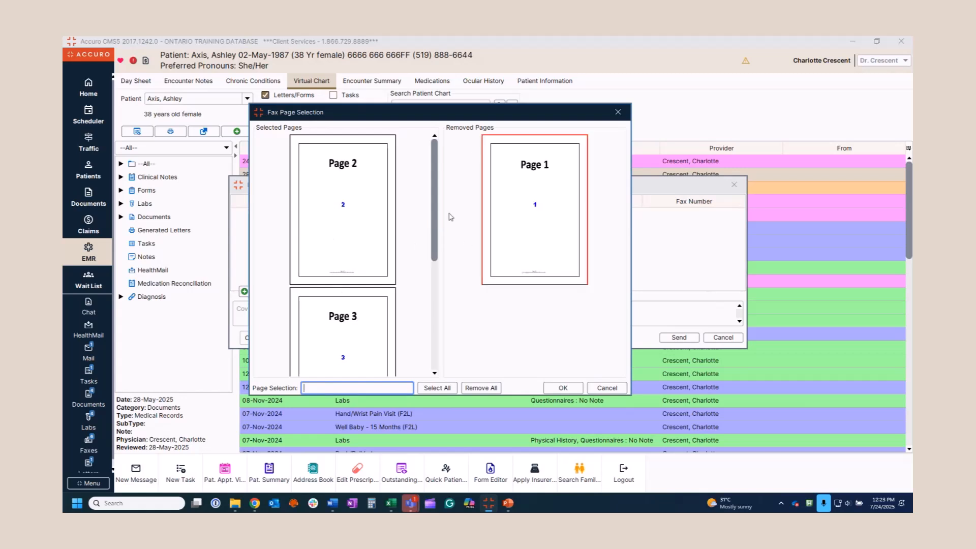
drag(330, 340, 494, 336)
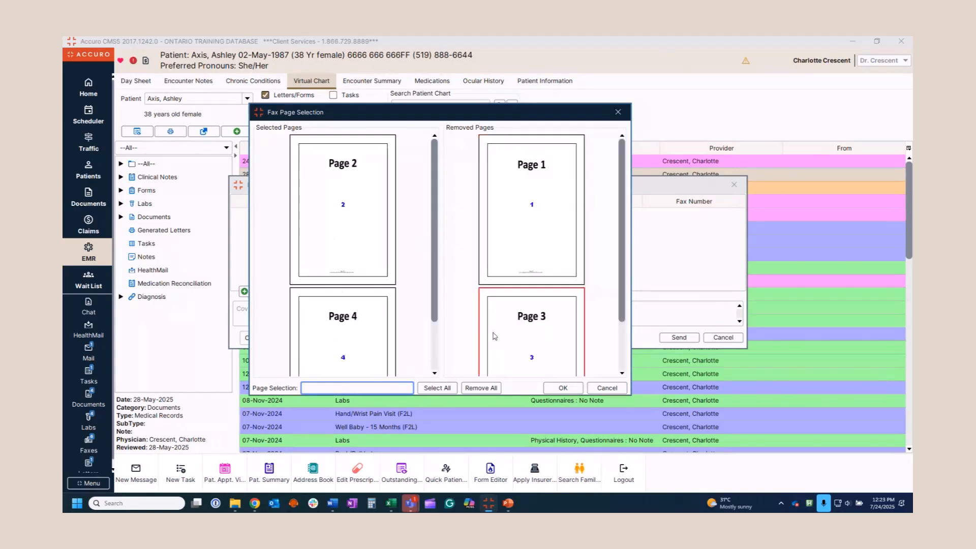
click(437, 388)
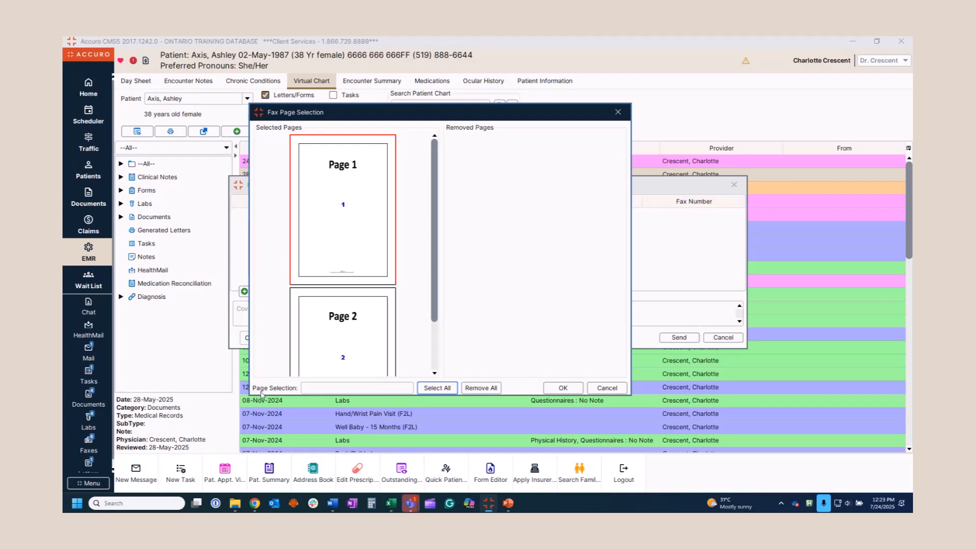
click(325, 388)
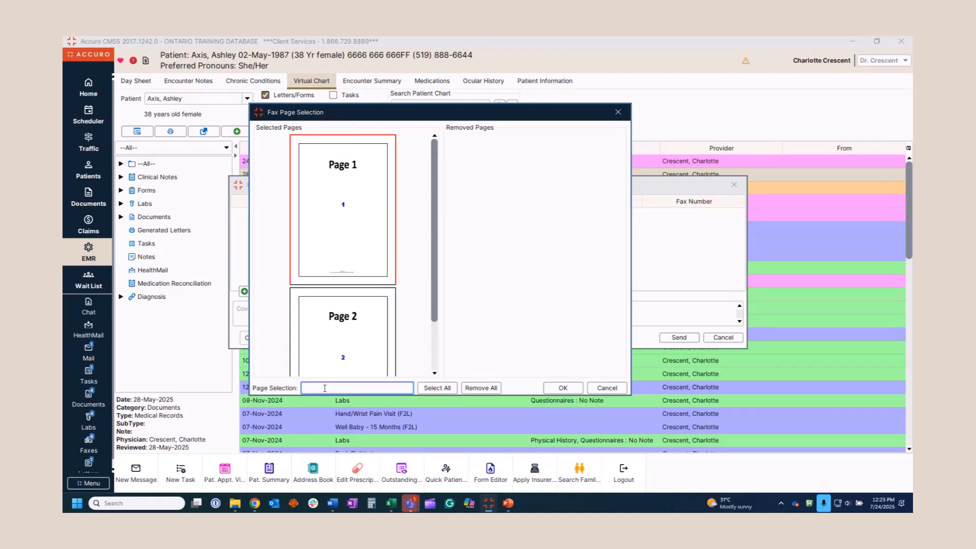
text(2,4)
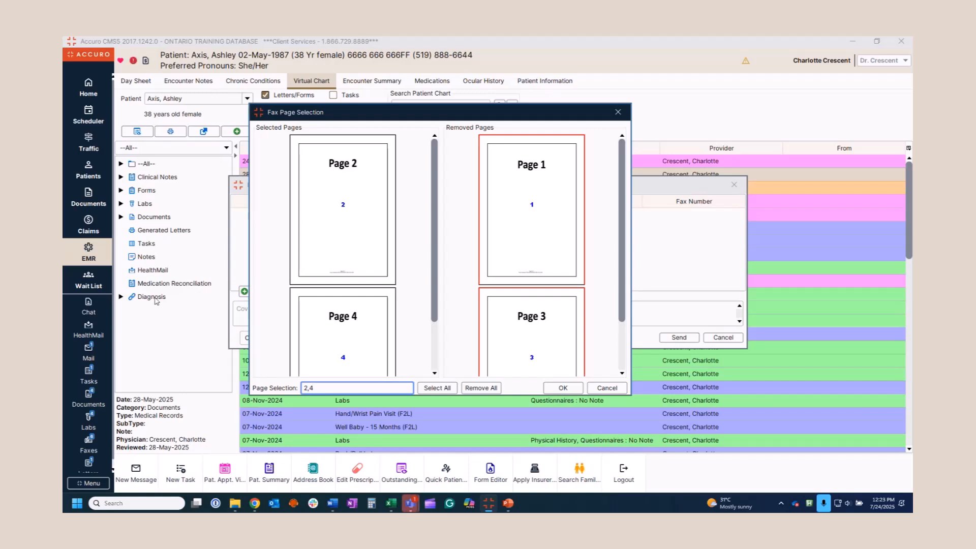
click(572, 389)
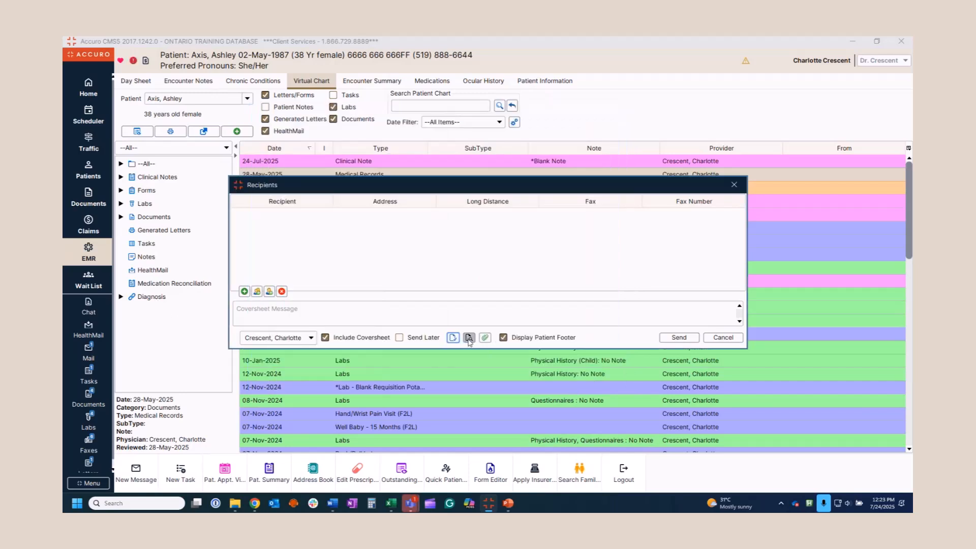
Preview all pages of the fax, then cancel it without sending
click(469, 338)
click(484, 158)
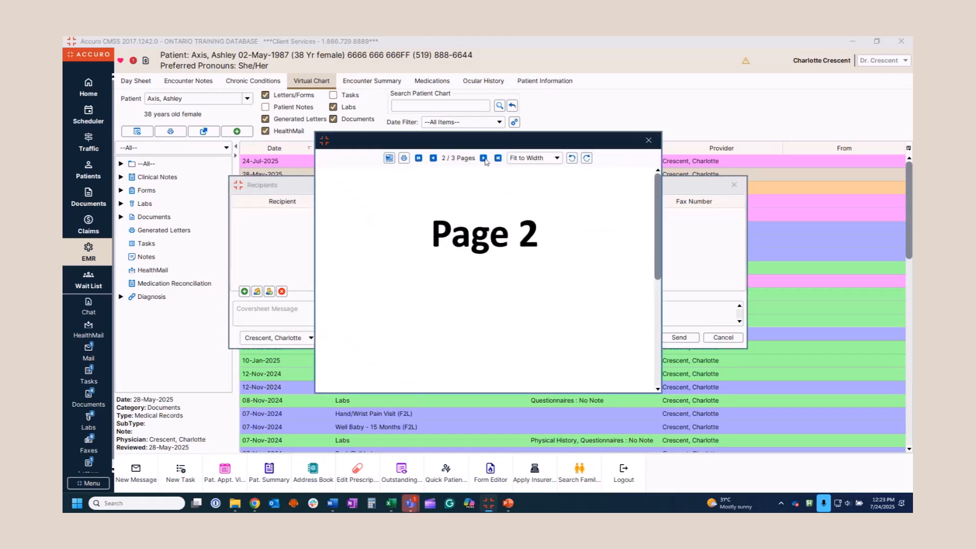
click(483, 158)
click(649, 141)
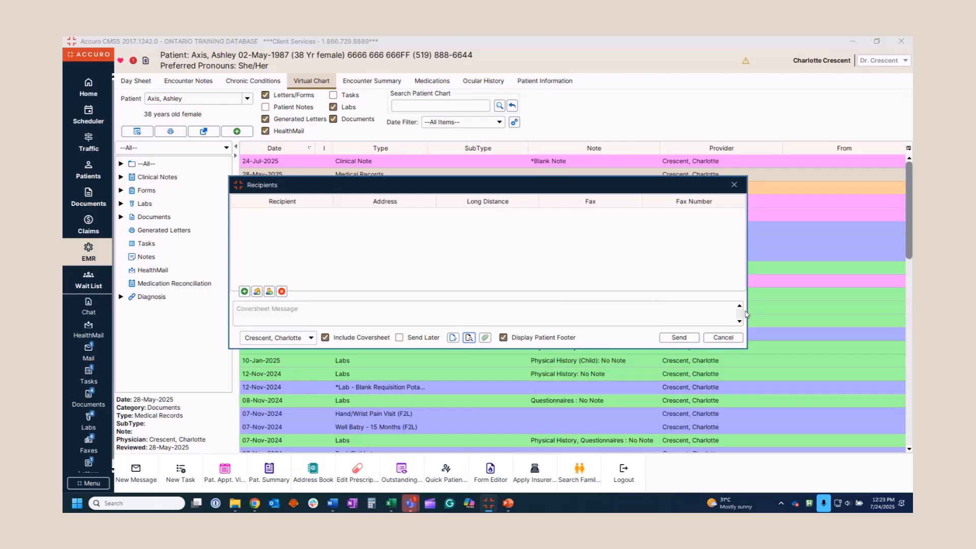
click(725, 338)
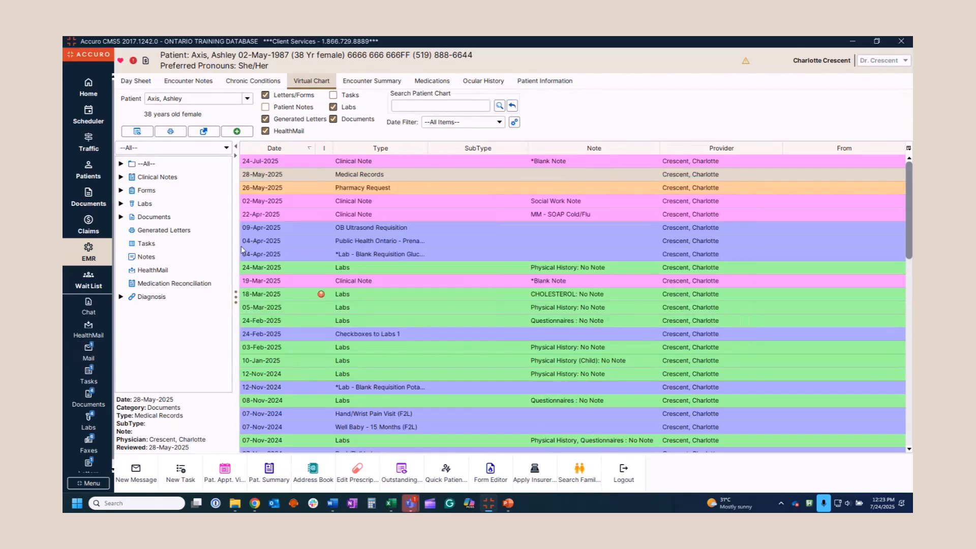
Attach the 28-May-2025 Medical Records to a HealthMail patient message, then discard it unsent
right_click(358, 176)
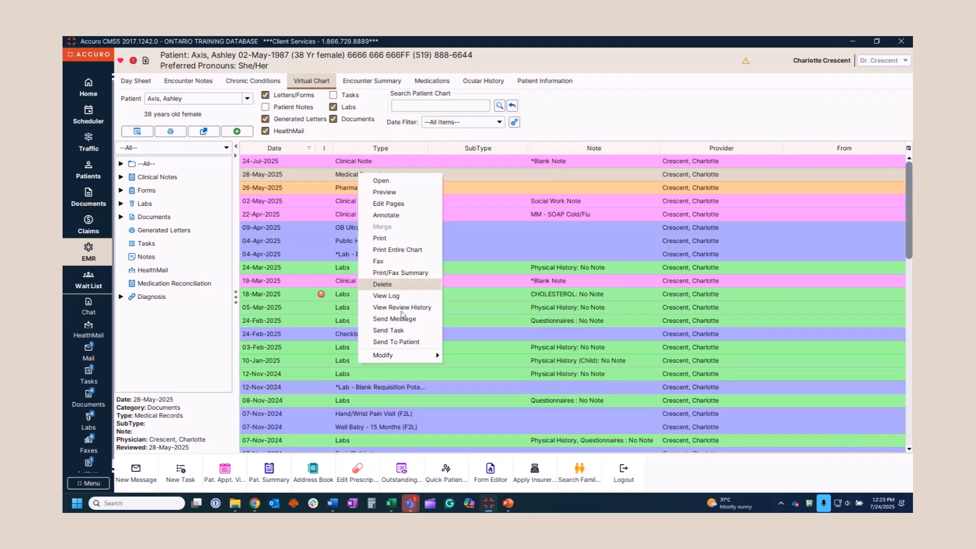
click(395, 342)
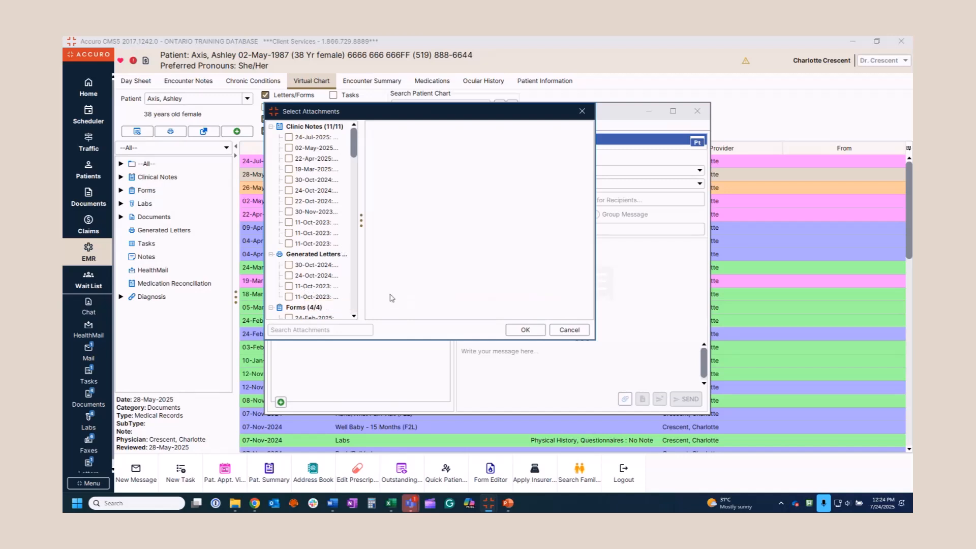
drag(355, 152, 357, 209)
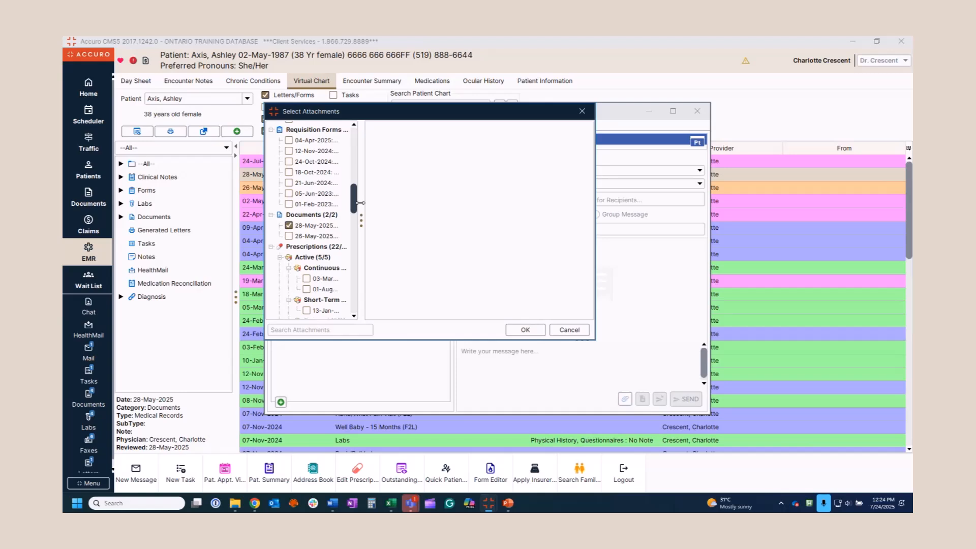
click(523, 330)
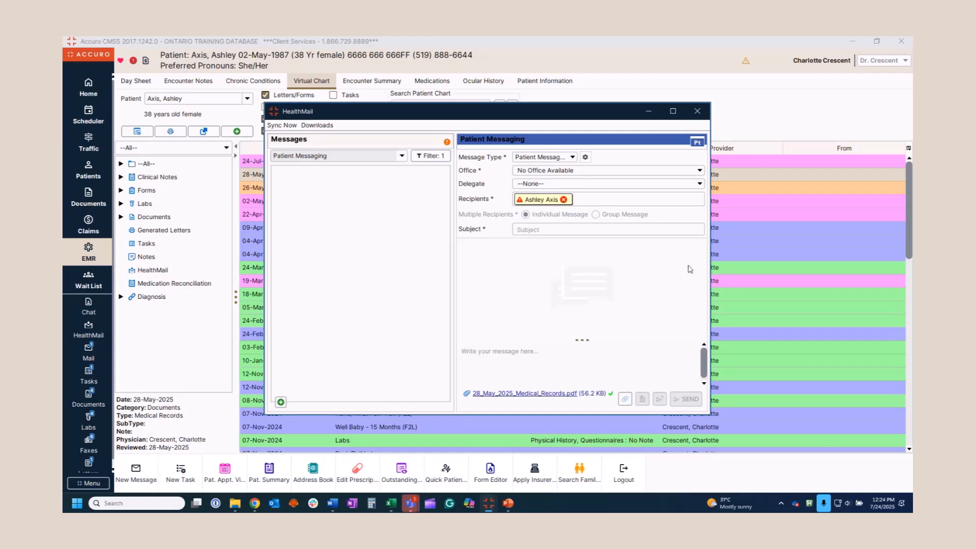
click(697, 112)
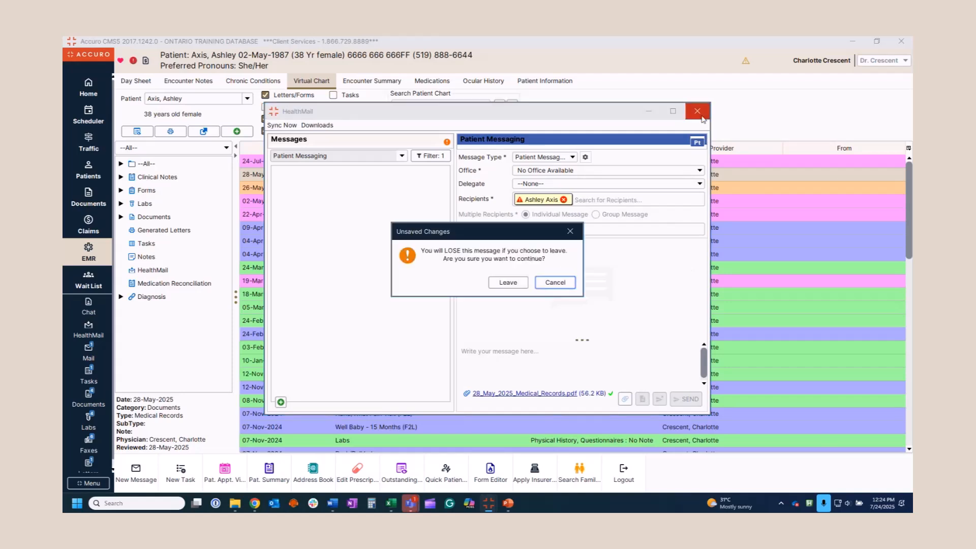
click(507, 283)
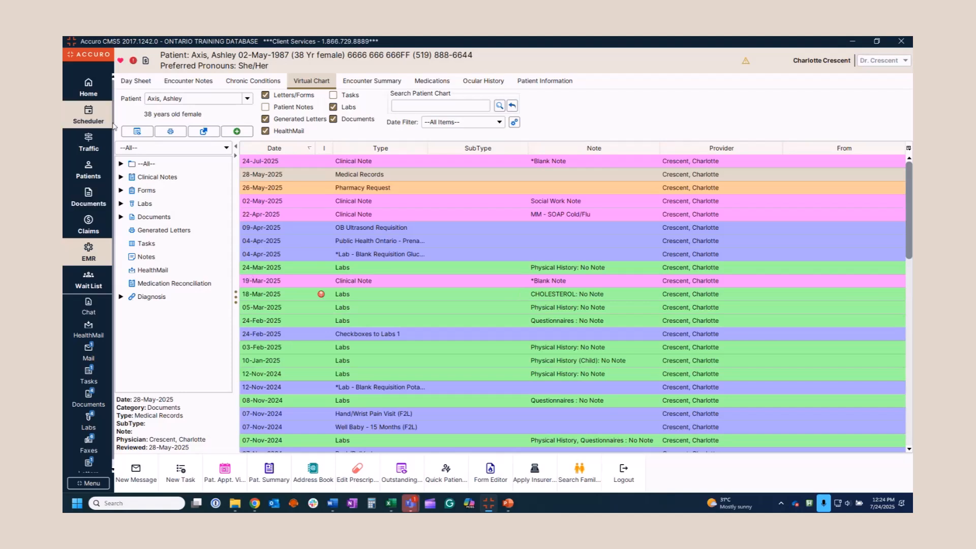
Show the Jul 24, 2025 Scheduler and expand the File menu's Print Label options
click(91, 121)
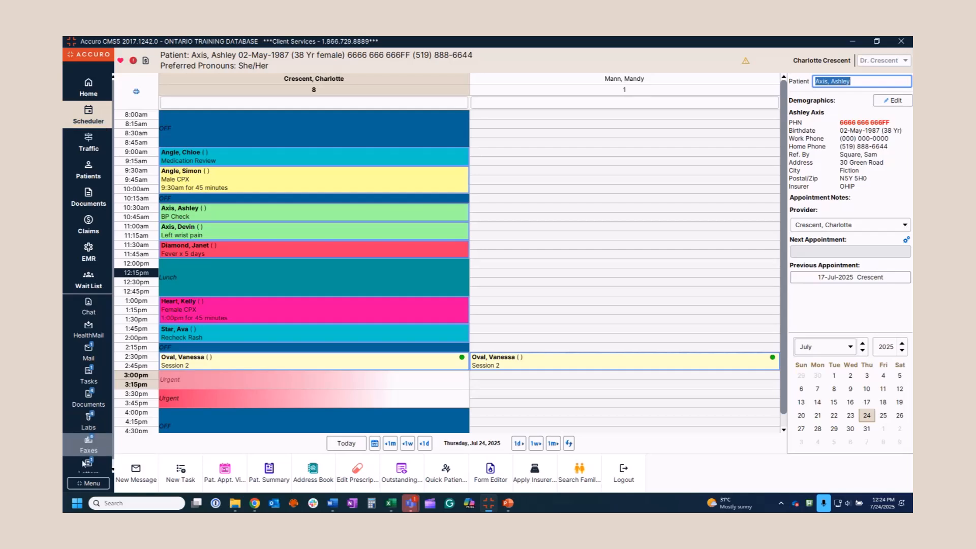
click(88, 485)
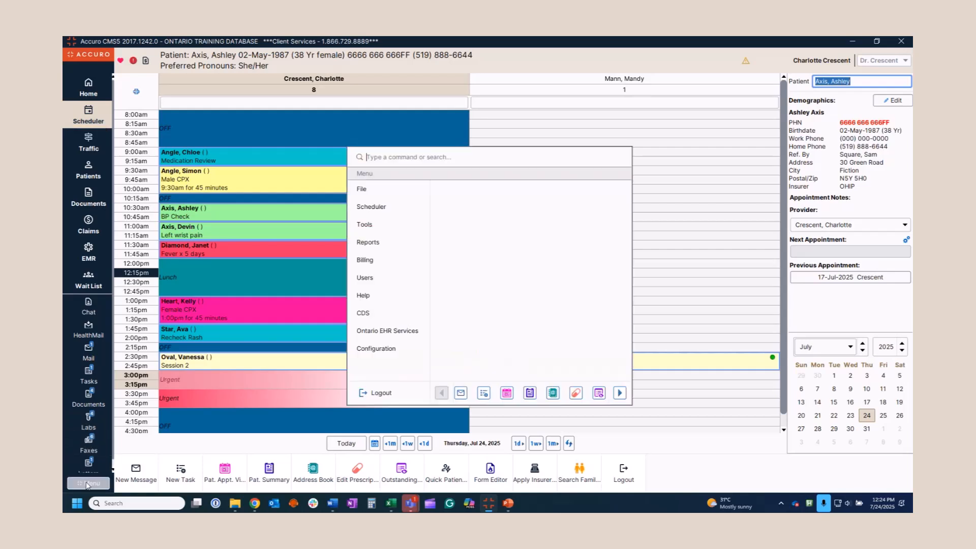
mouse_move(364, 192)
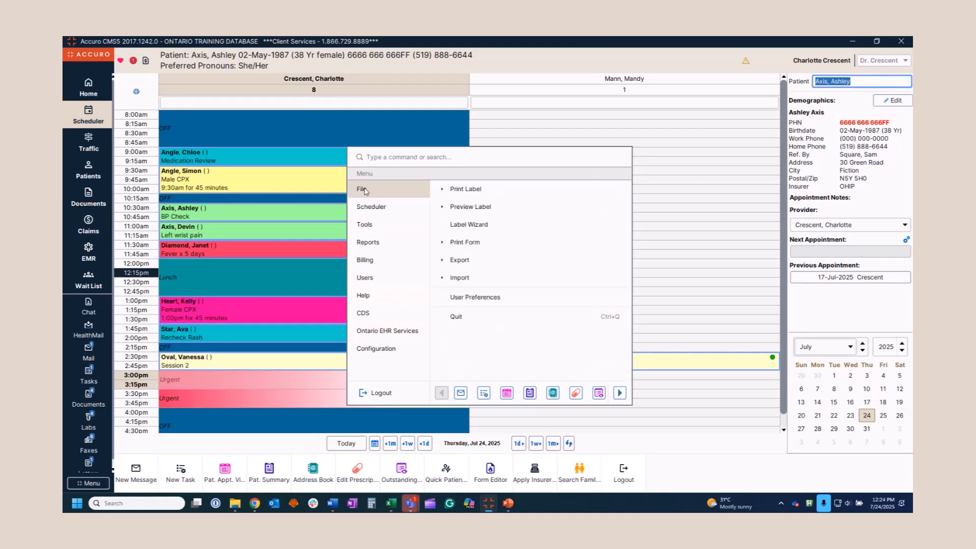
click(443, 191)
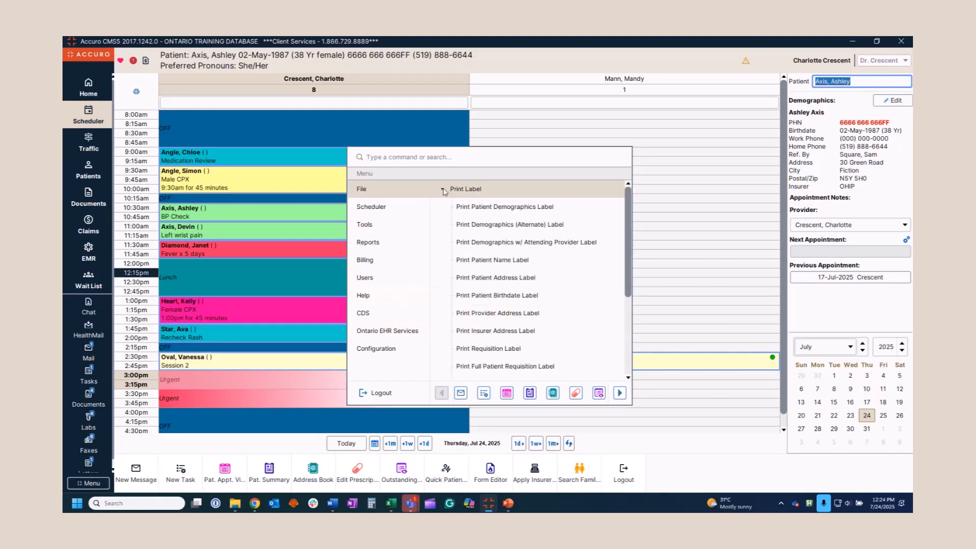
click(443, 191)
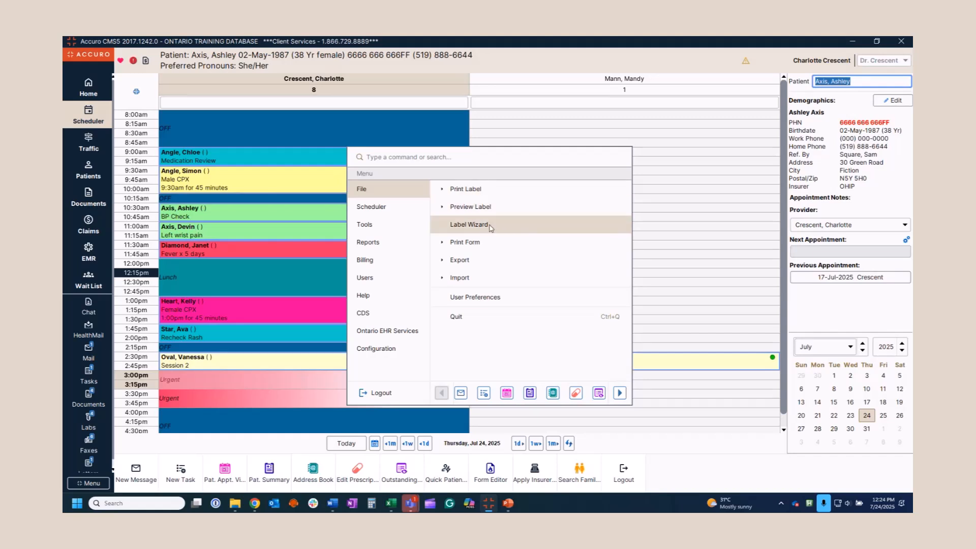
Start a 'Next Appt' label with the patient's first and last name on Line 1
click(478, 228)
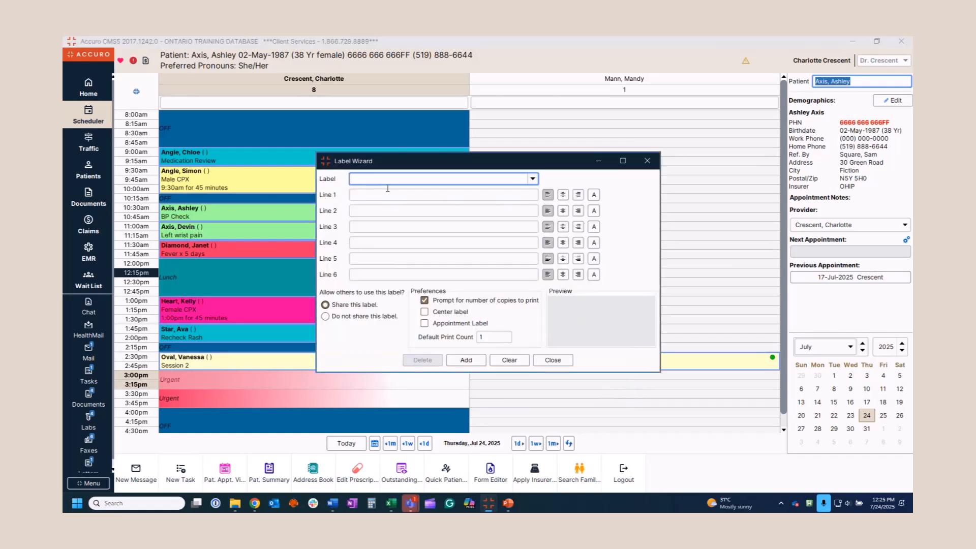
text(Next Appt)
right_click(365, 197)
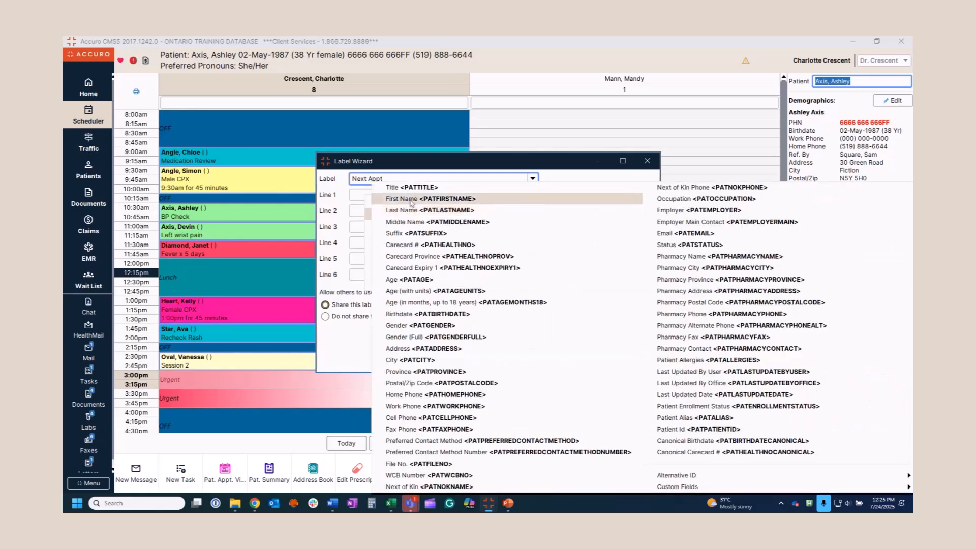
click(413, 199)
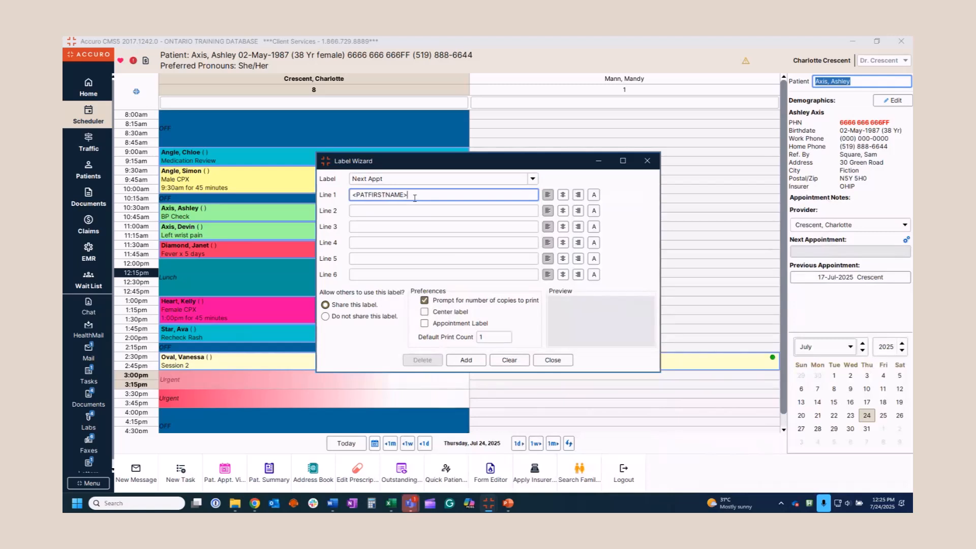
right_click(410, 193)
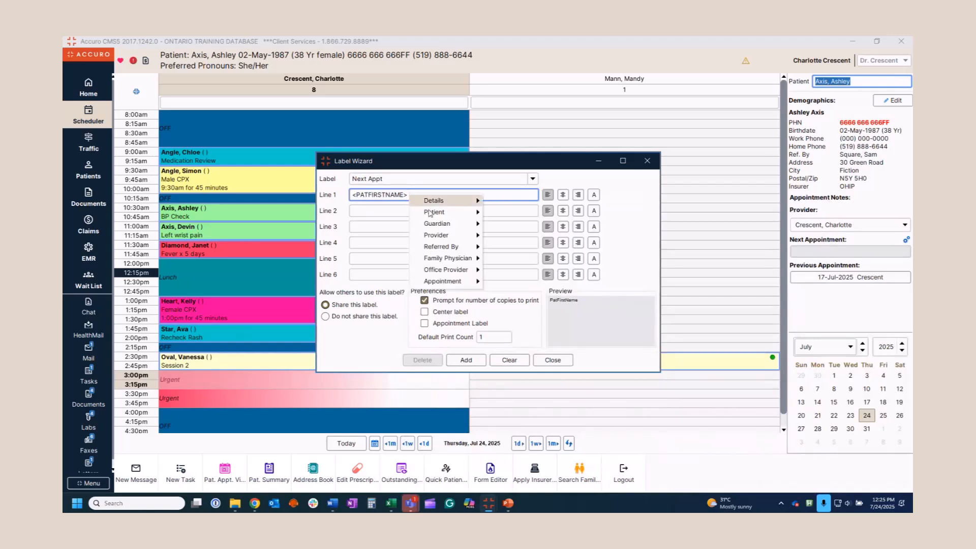
mouse_move(430, 216)
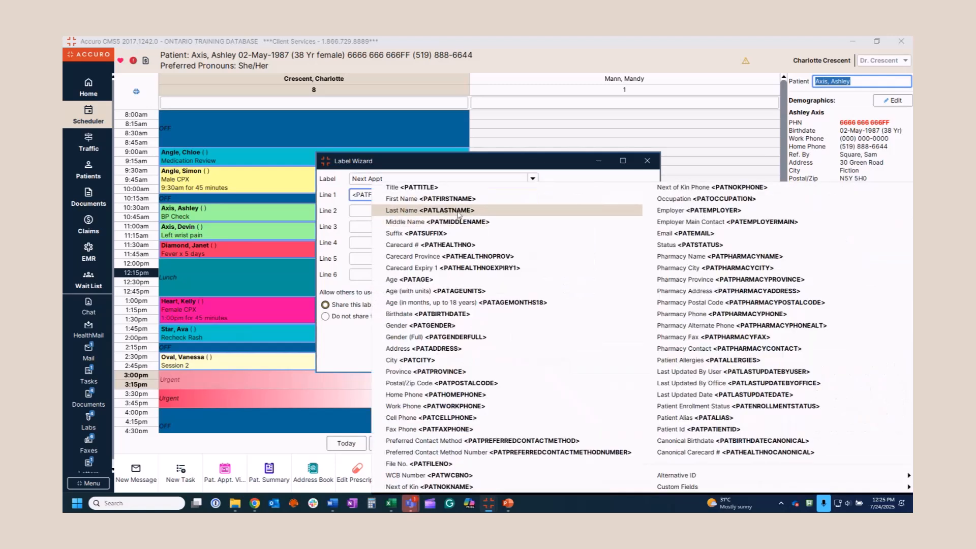
click(459, 210)
Write Line 2 as 'Appointment:' followed by the appointment date, 'at', and the appointment time
click(367, 211)
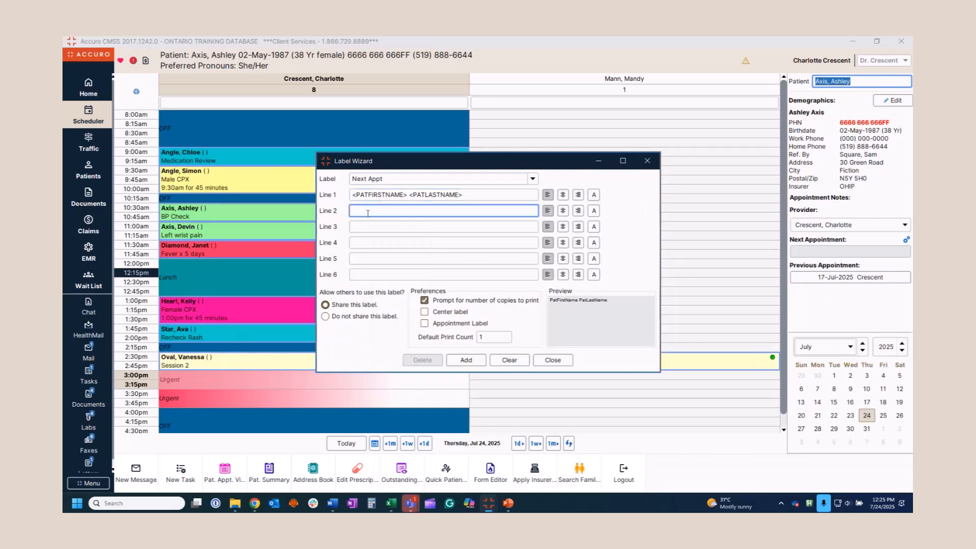
text(Appointment:)
right_click(395, 210)
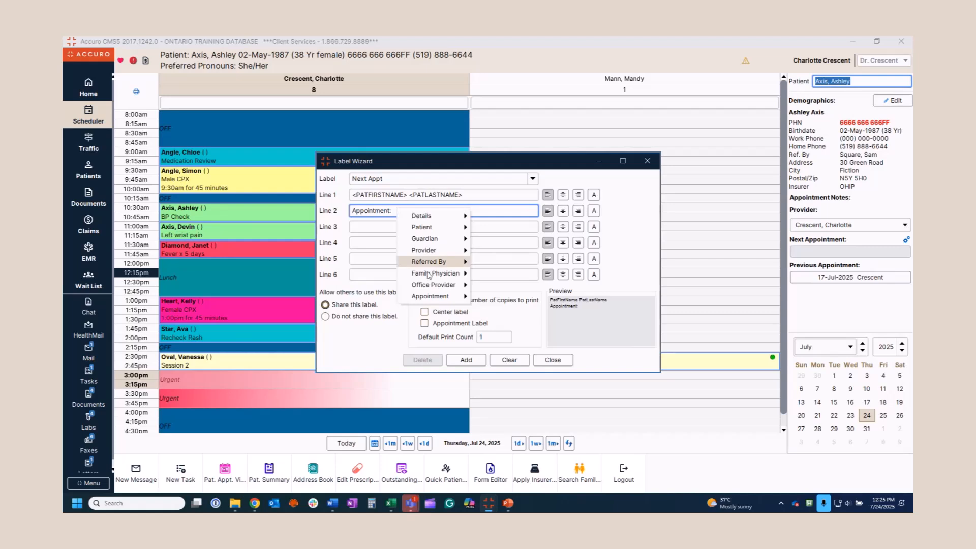
mouse_move(427, 298)
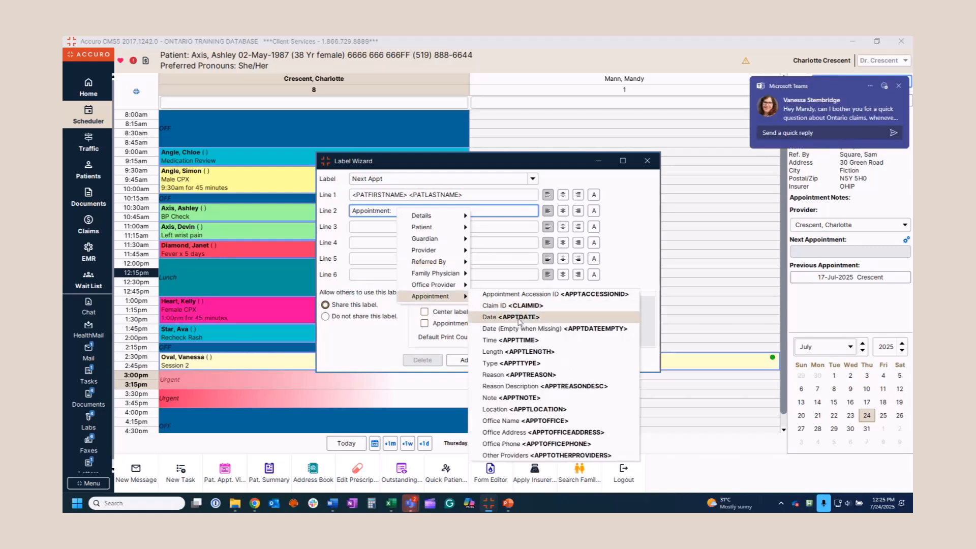
click(503, 311)
text(at)
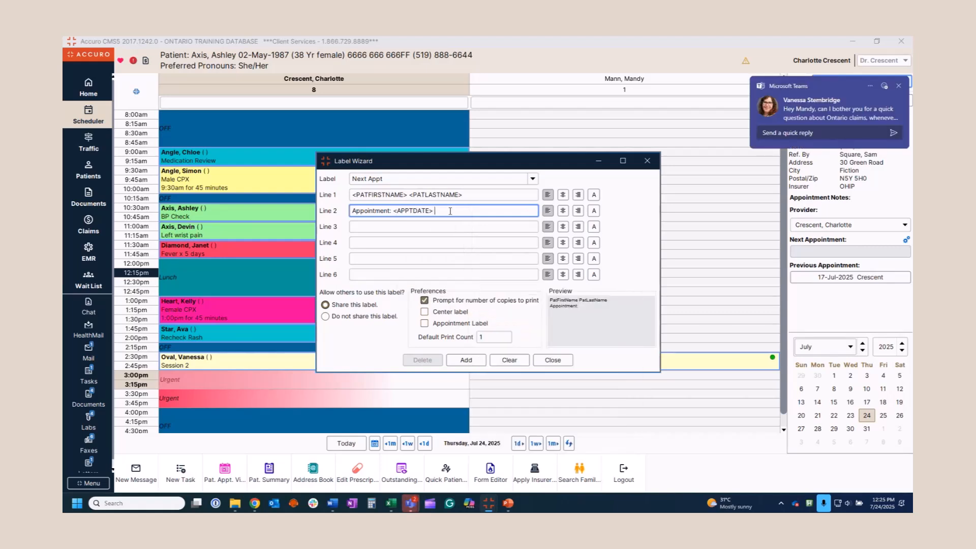
click(899, 86)
right_click(464, 211)
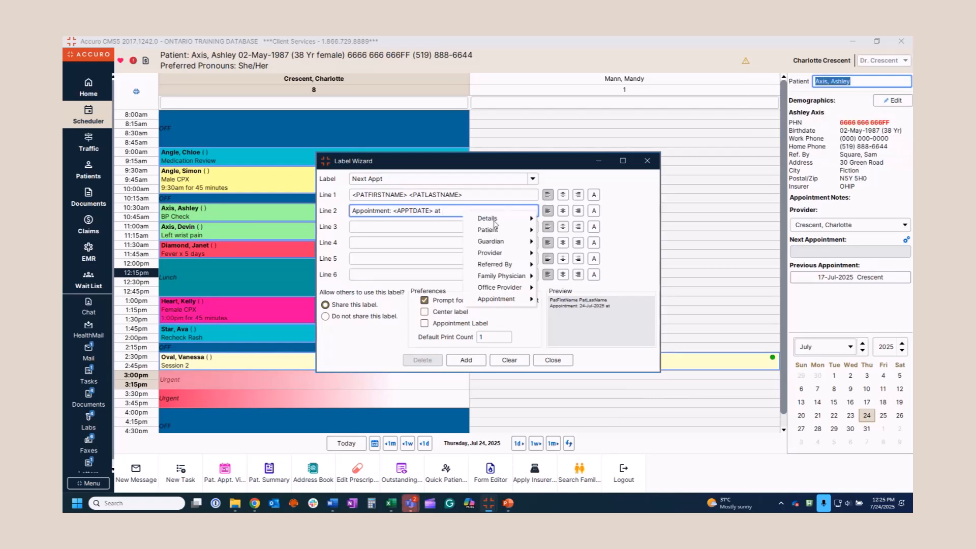
mouse_move(494, 304)
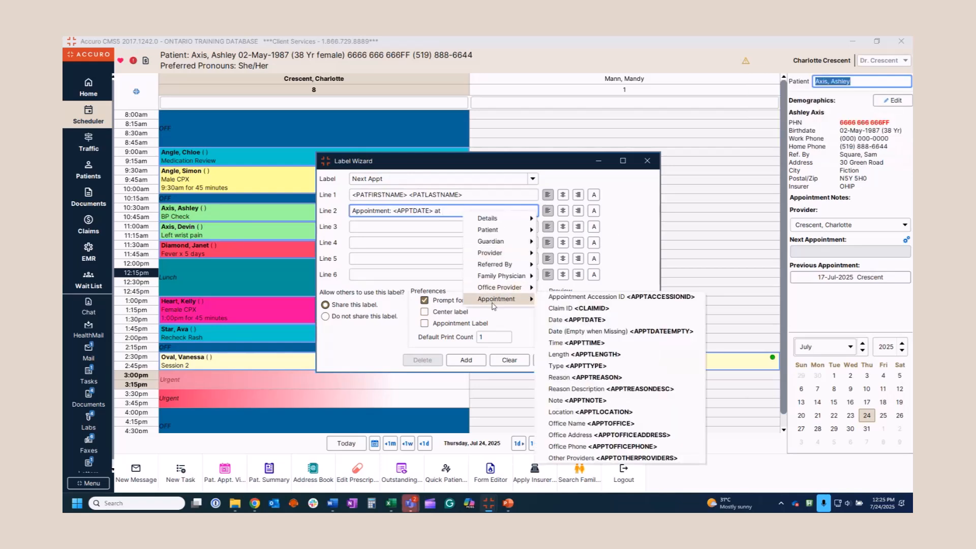
click(576, 343)
Paste the 48-hour cancellation notice into Line 4 and put 'Phone' plus the office phone on Line 5
click(373, 243)
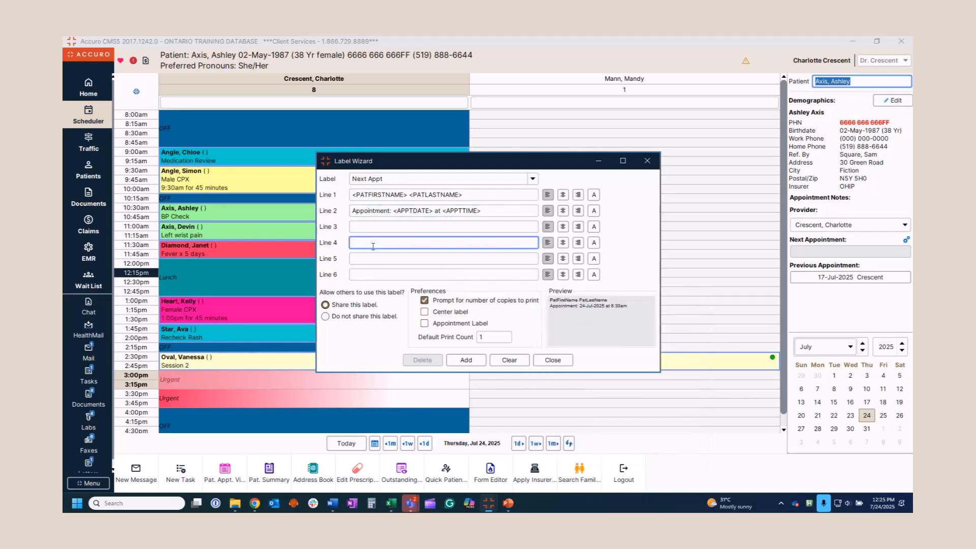
text(Please provide 48 hours' notice to cancel or reschedule.)
click(368, 259)
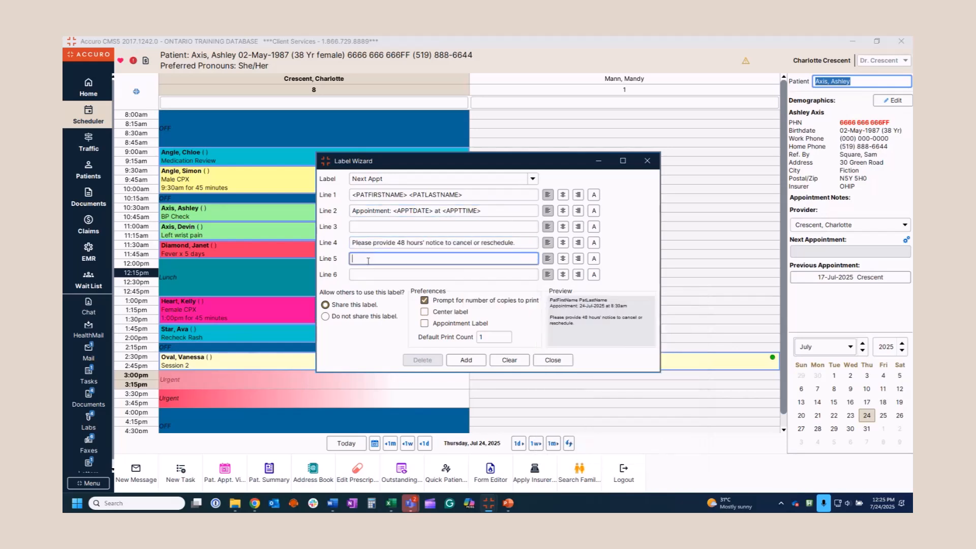
text(Phone:)
right_click(377, 259)
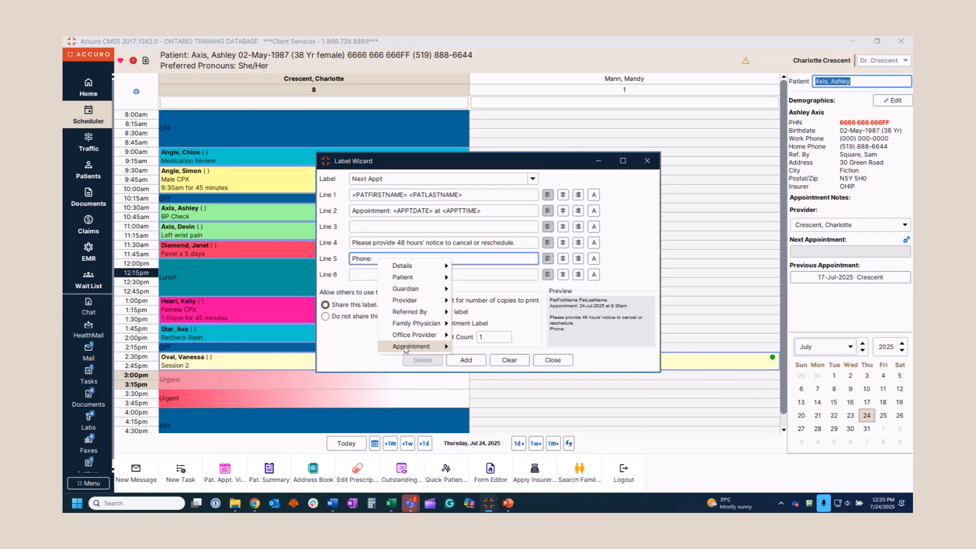
mouse_move(406, 348)
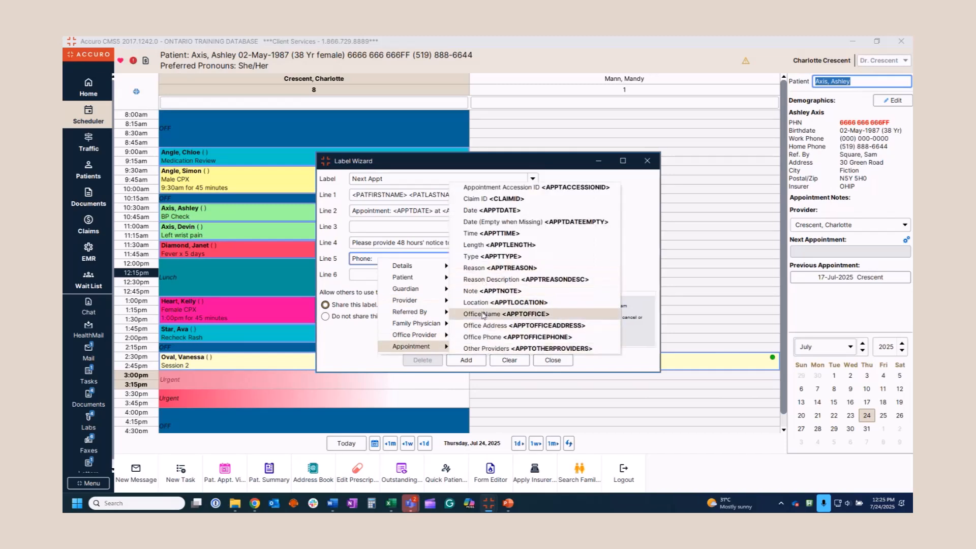
click(483, 337)
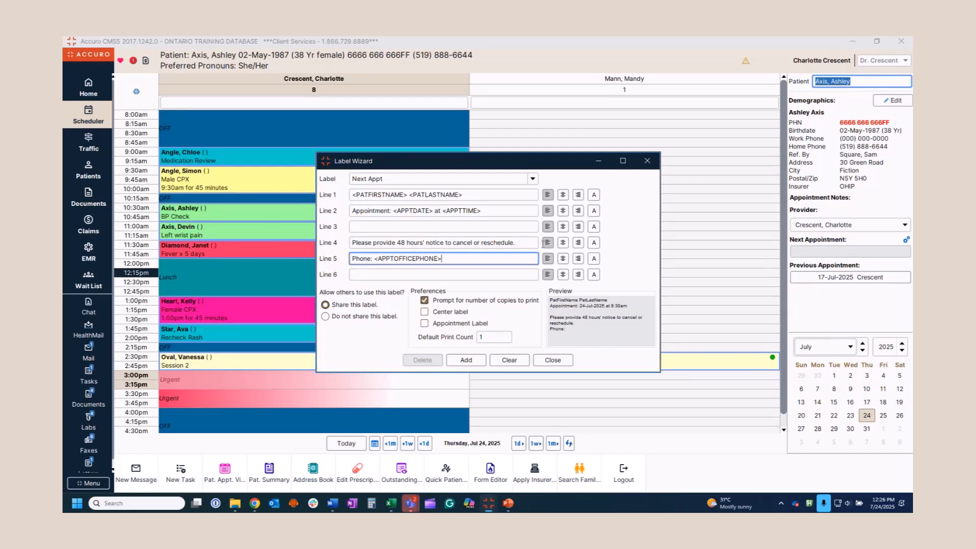
Set the Line 4 cancellation notice font to Bold
click(594, 243)
click(541, 207)
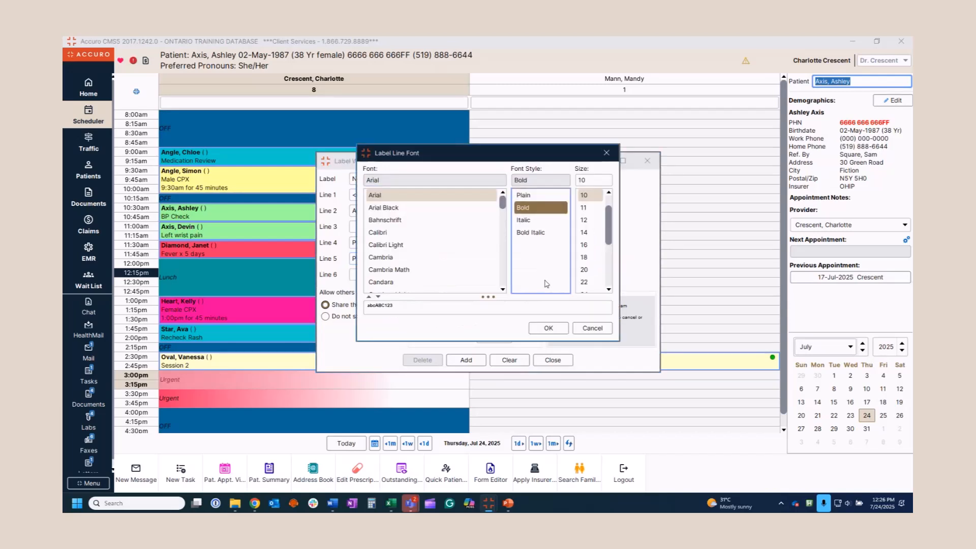
click(548, 328)
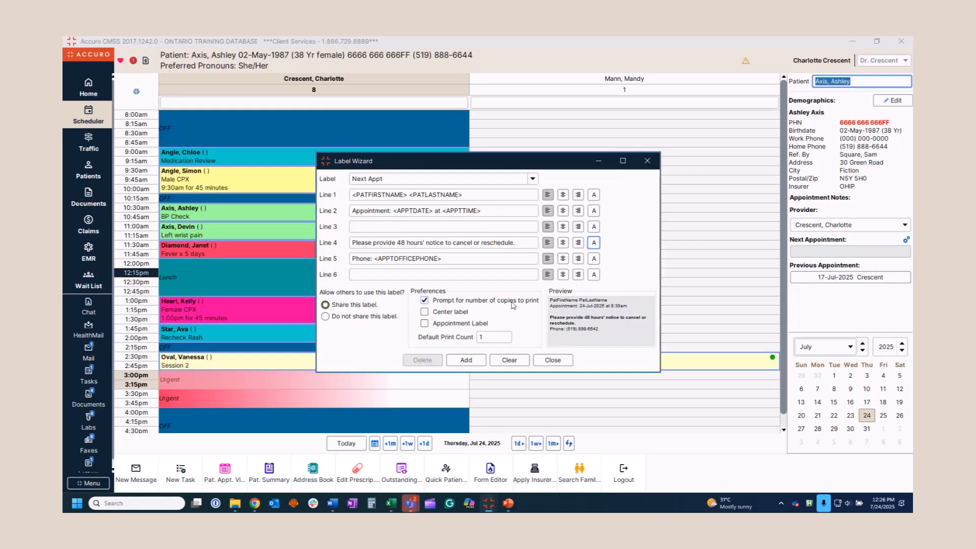
Check Center label and Appointment Label, then add the Next Appt label
click(440, 312)
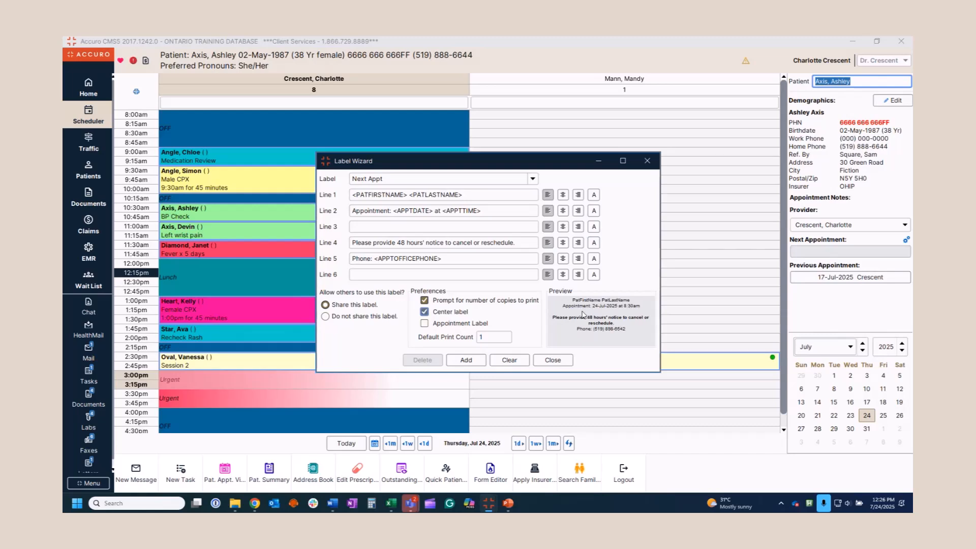
click(444, 325)
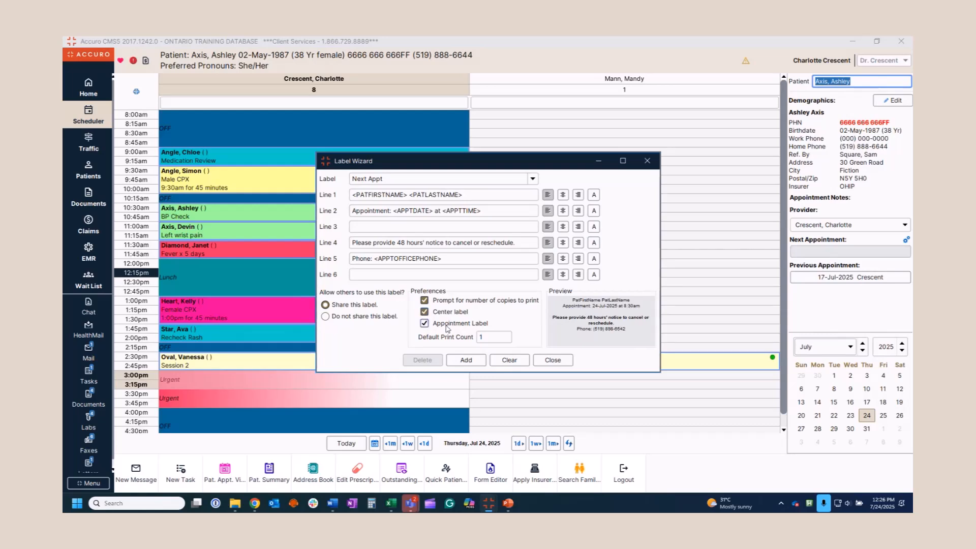
click(467, 360)
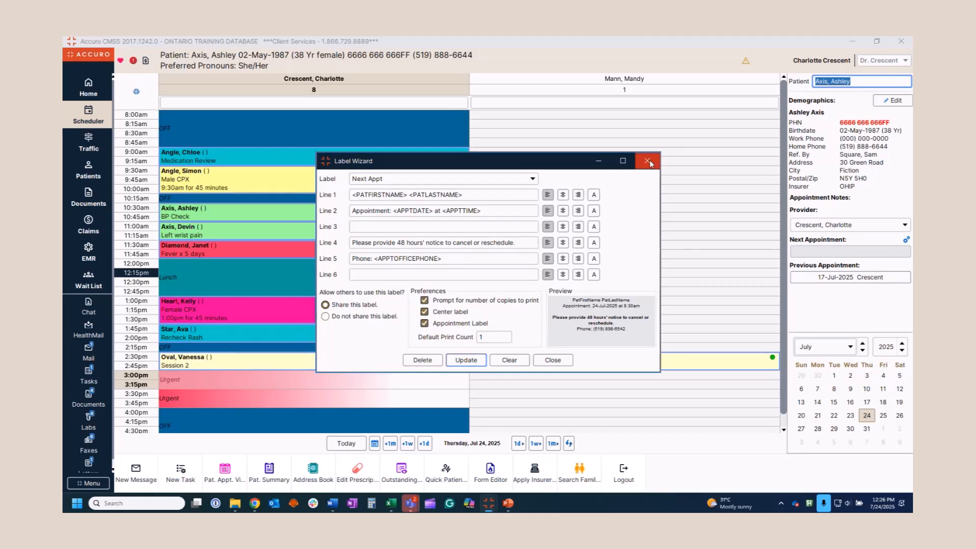
Confirm Next Appt appears in the 10:30 BP Check appointment's Labels, then review the patient's details
click(649, 162)
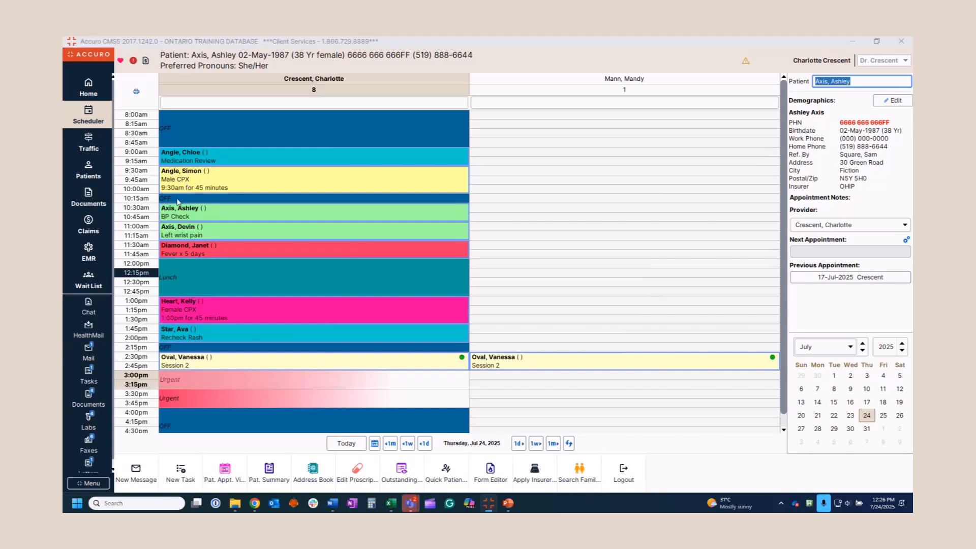
right_click(198, 213)
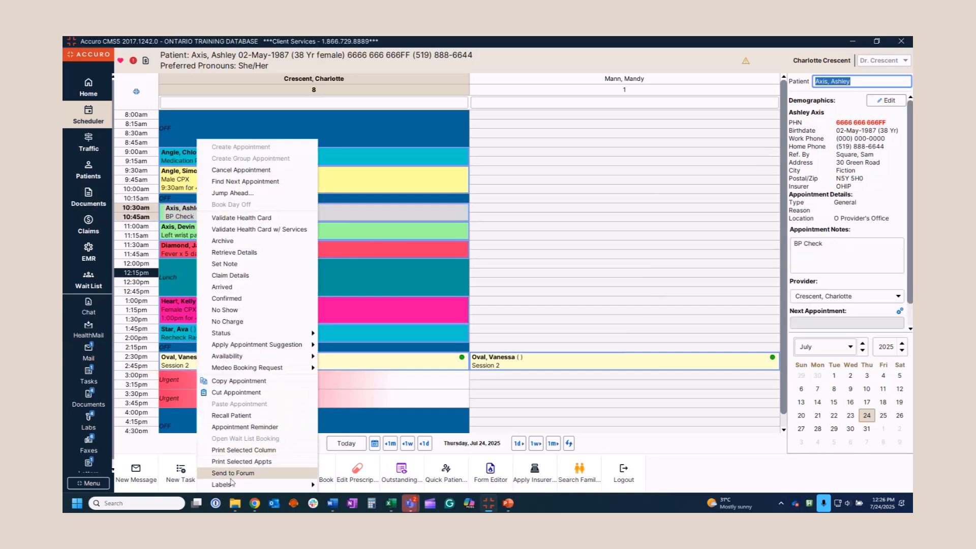
mouse_move(284, 485)
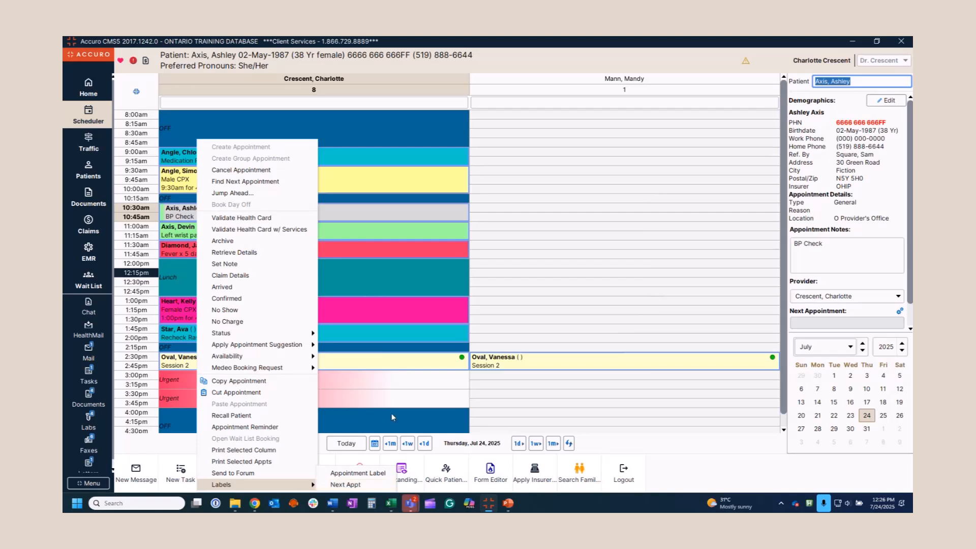
click(372, 383)
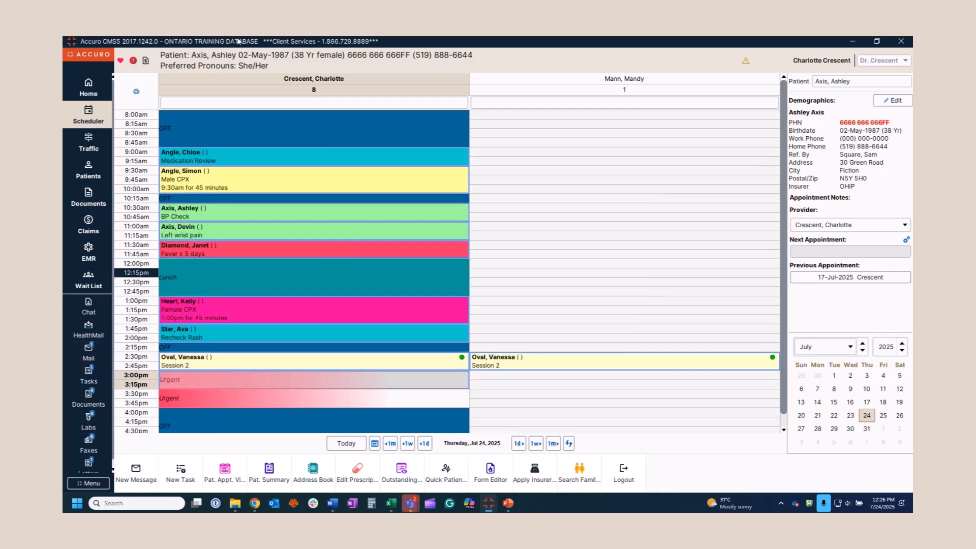
click(237, 55)
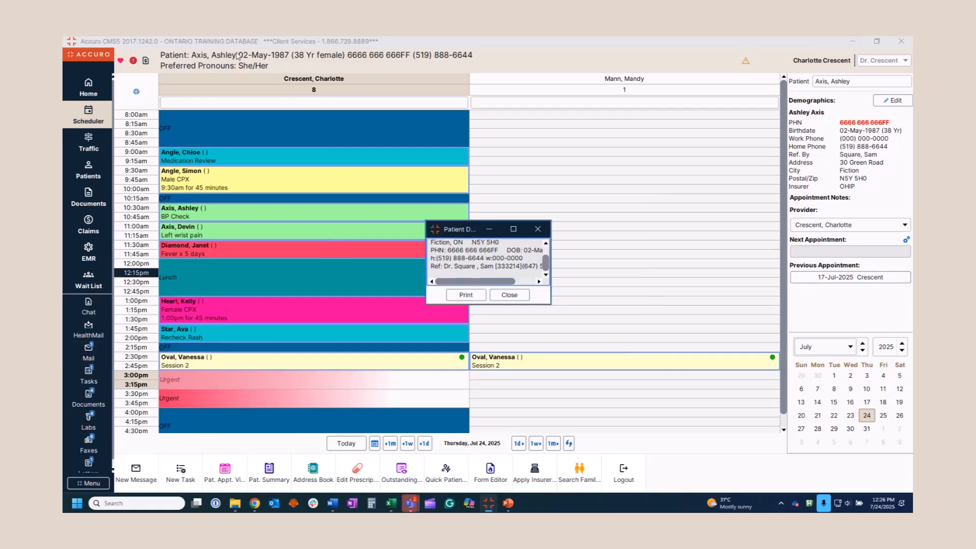
click(510, 296)
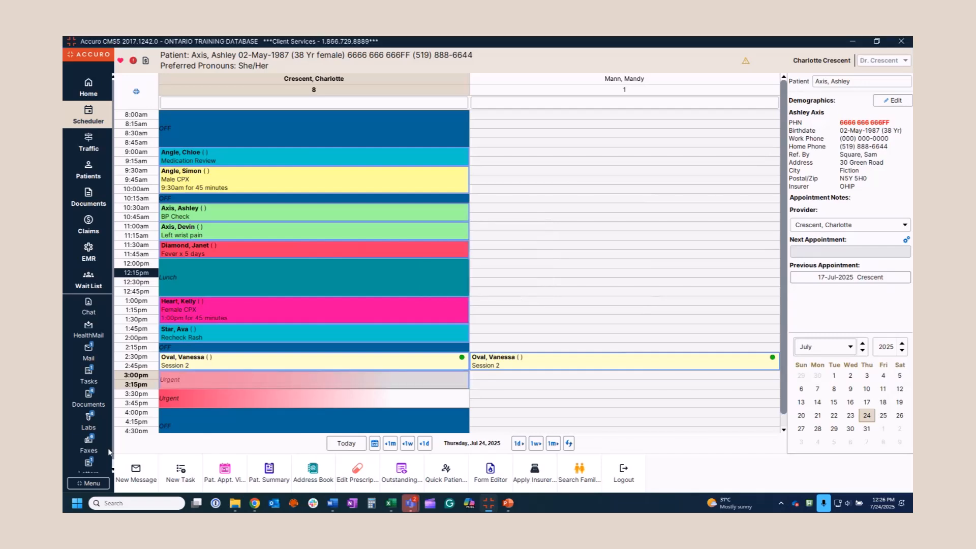
click(99, 482)
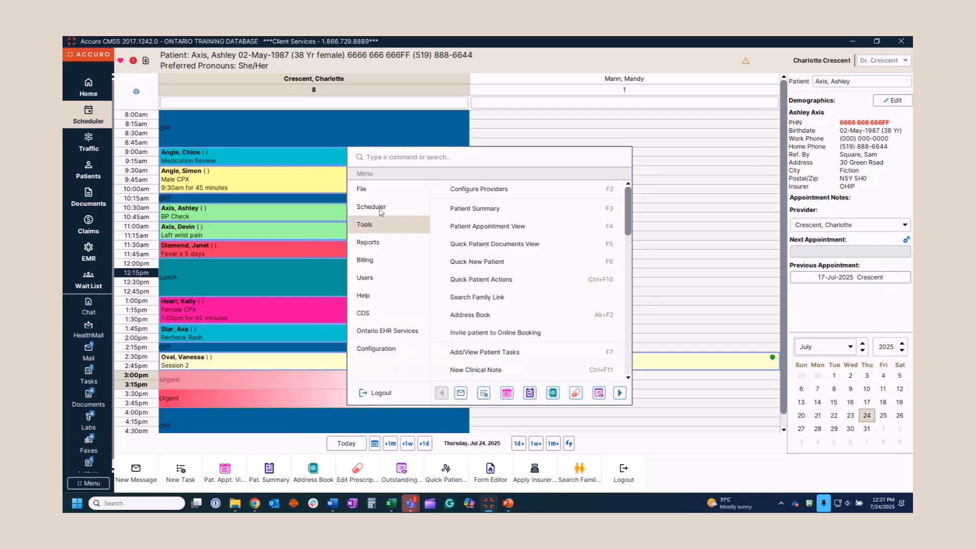
click(372, 192)
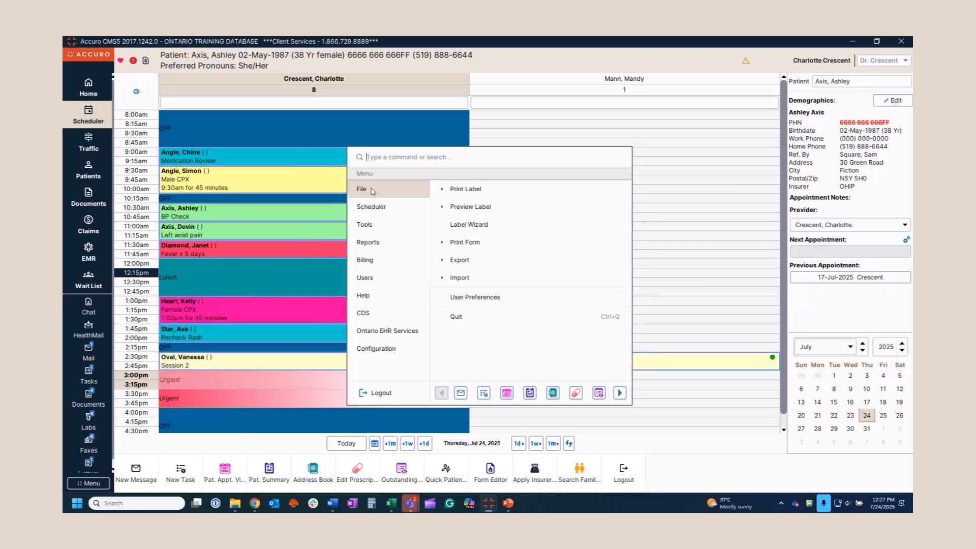
click(473, 303)
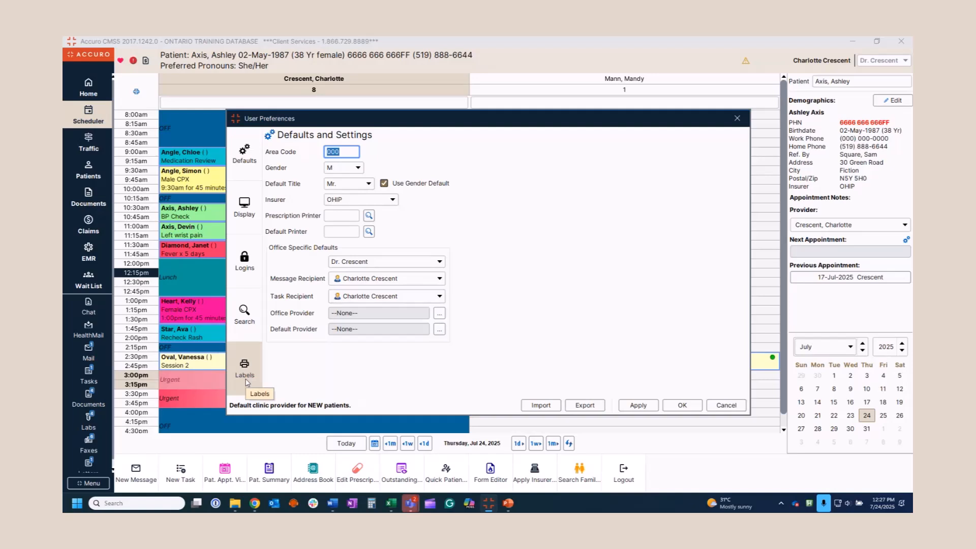
click(246, 379)
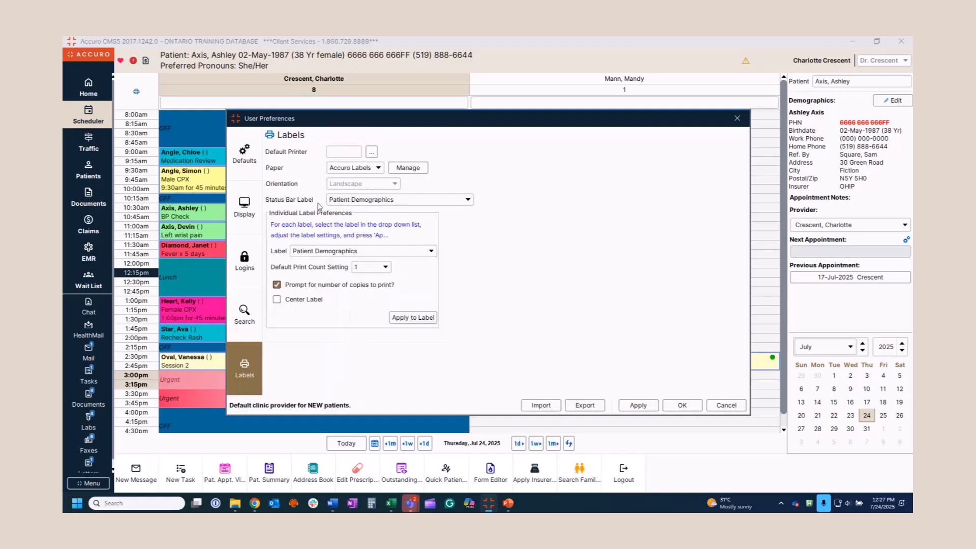
click(467, 200)
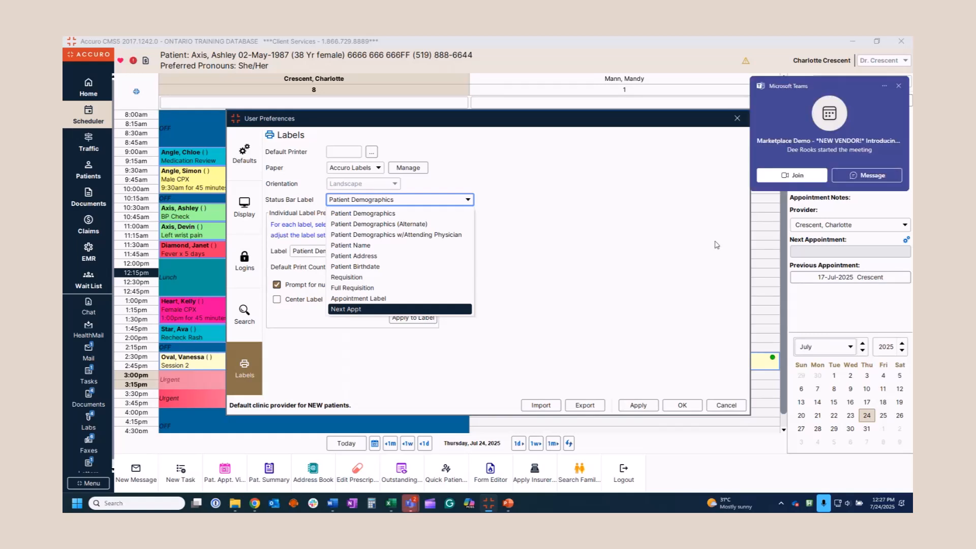
click(899, 87)
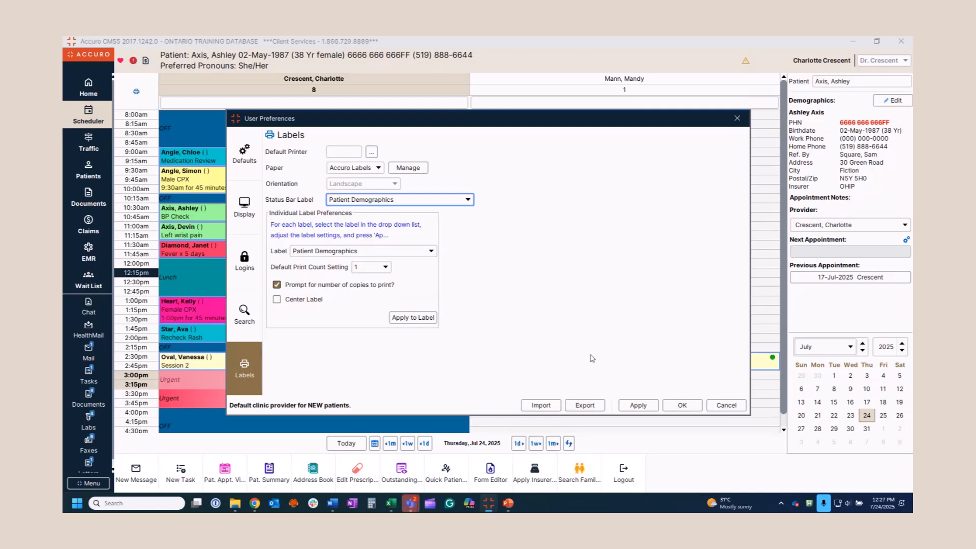
click(638, 407)
click(683, 407)
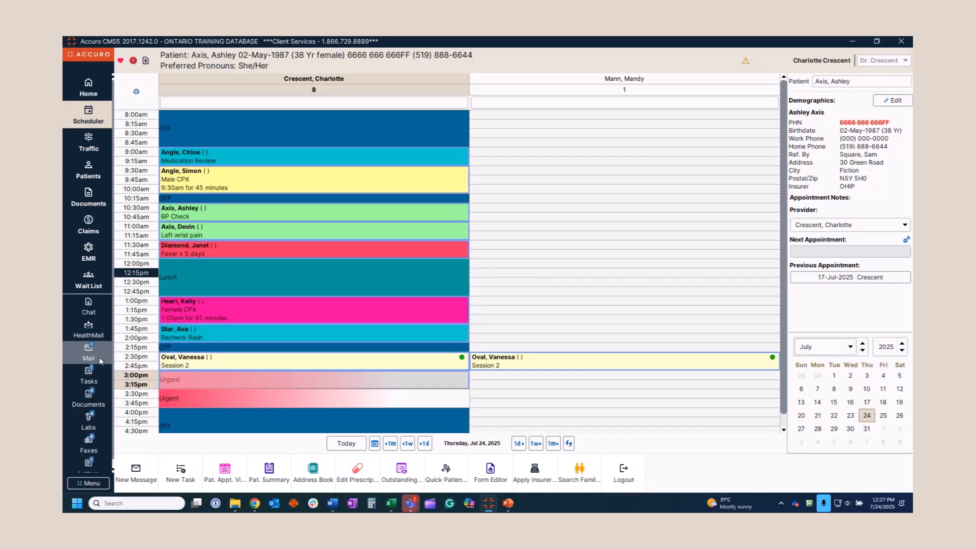
Search the Address Book for '%' and open the Emgality LillyPlus Migraine PSP Enrollment Form contact
click(315, 477)
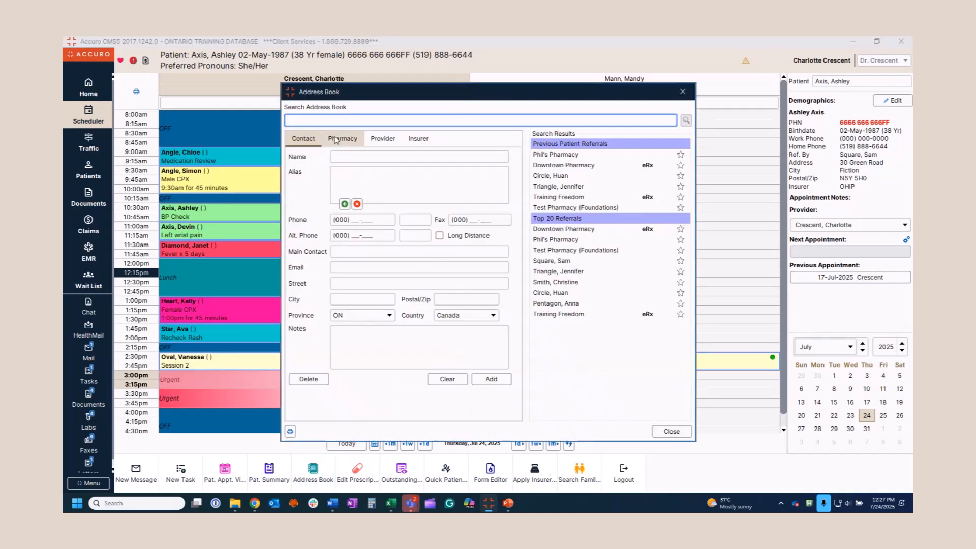
text(%)
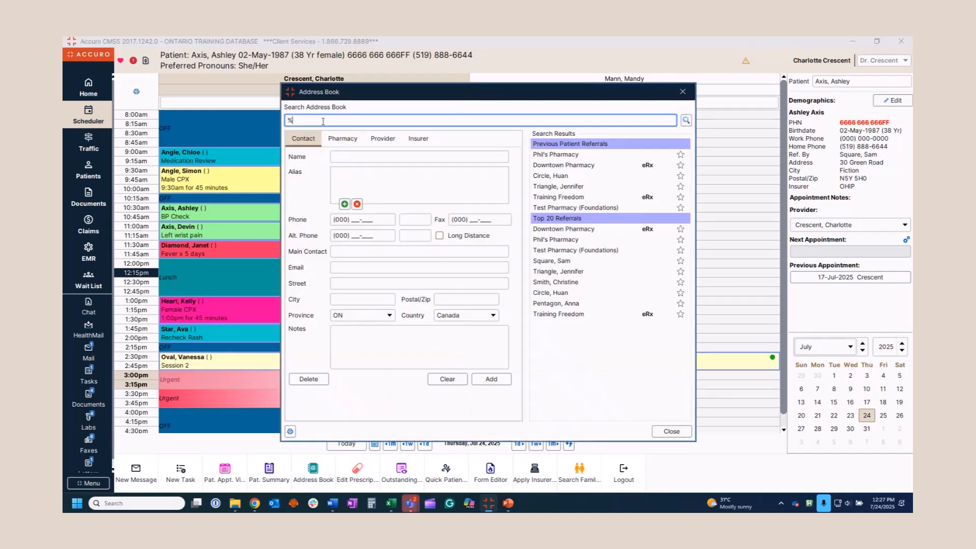
click(686, 120)
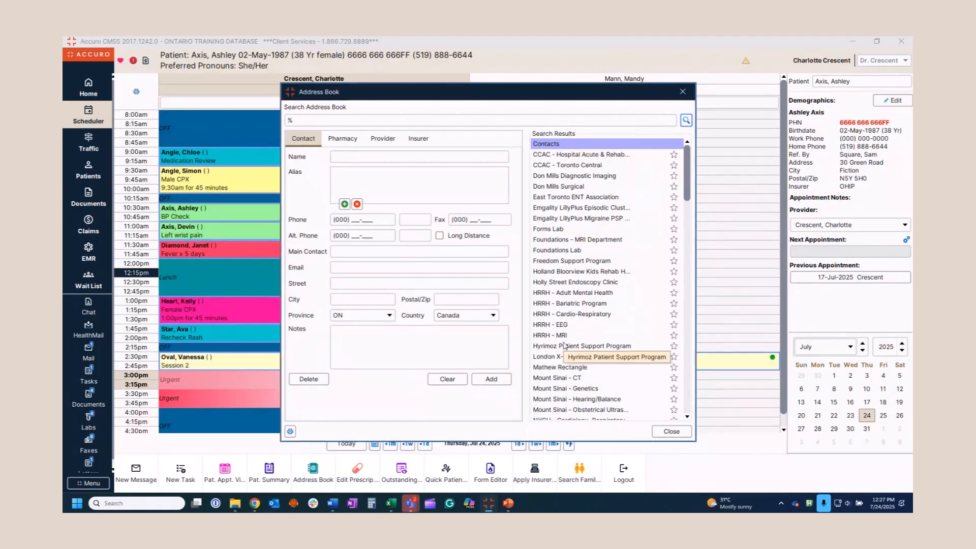
click(582, 219)
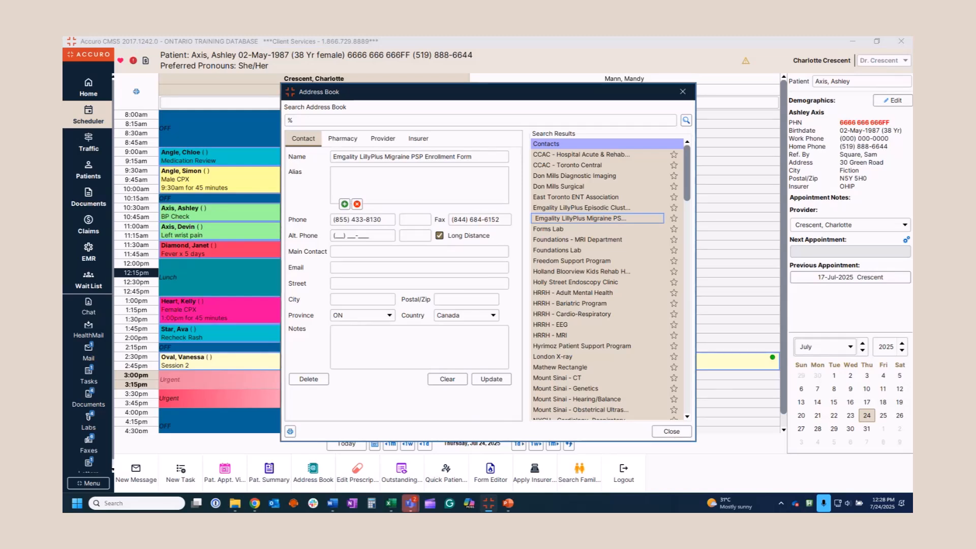
Replace the '%' search with 'tri' in the Provider list and open the second duplicate provider record
click(385, 140)
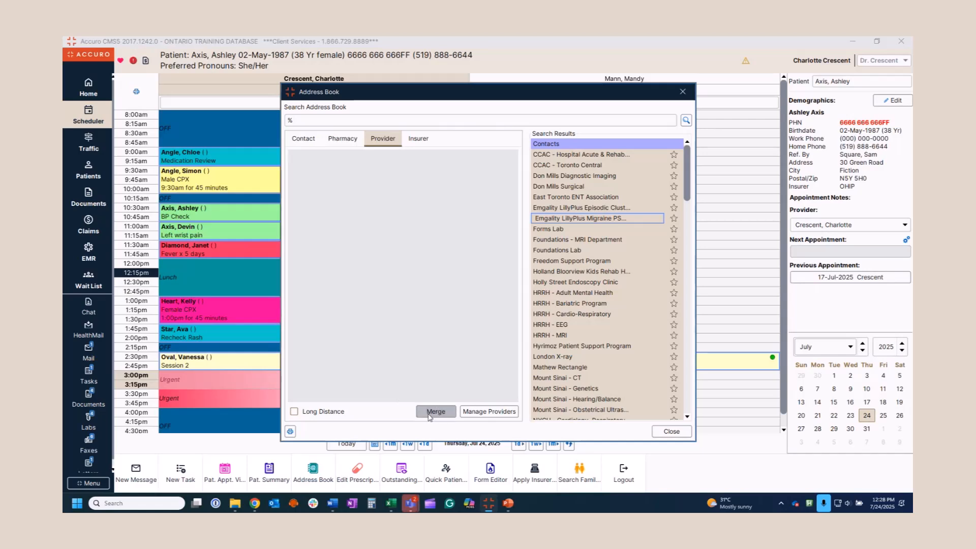
click(320, 120)
key(BackSpace)
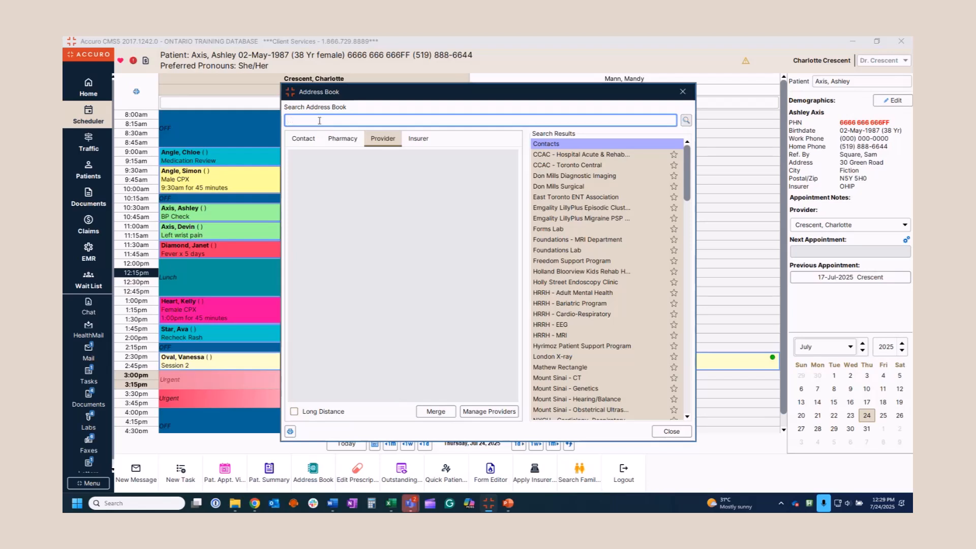
text(tri)
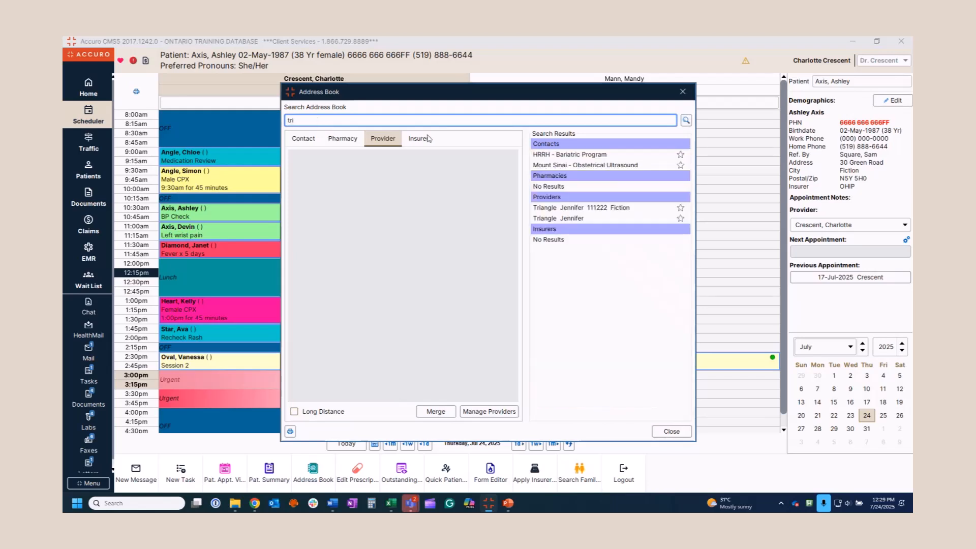
click(561, 219)
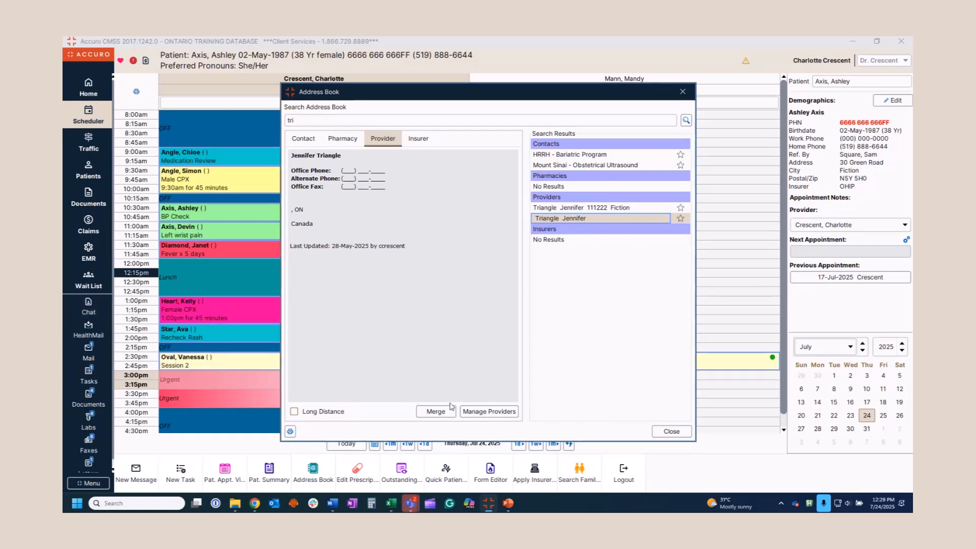
Merge this provider into the other 'tri' duplicate record, confirm, and close the Address Book
click(436, 412)
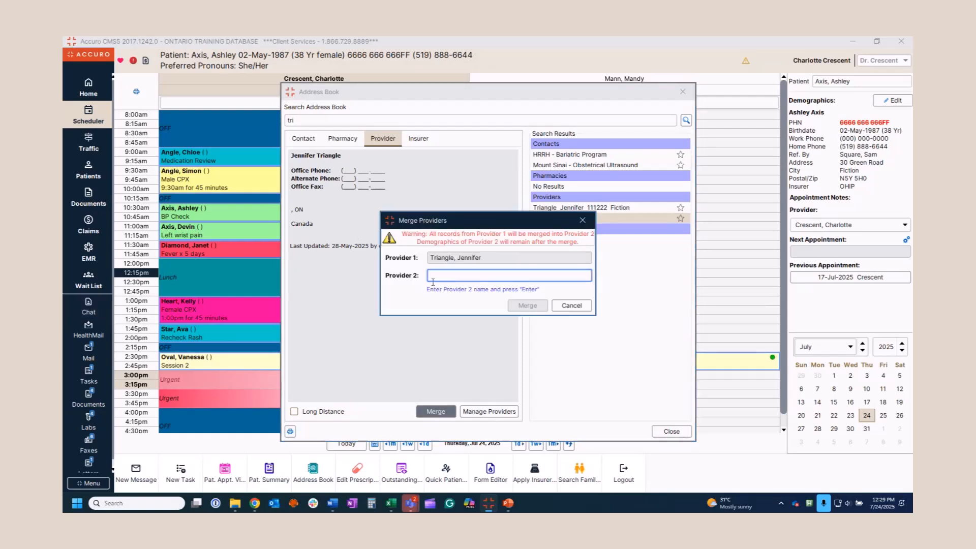
text(tri)
key(Return)
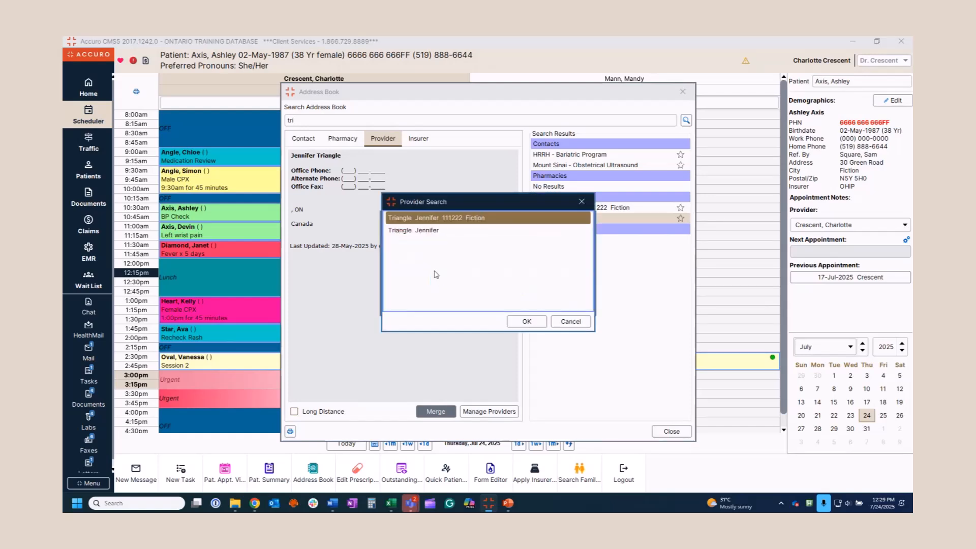
double_click(452, 218)
click(540, 309)
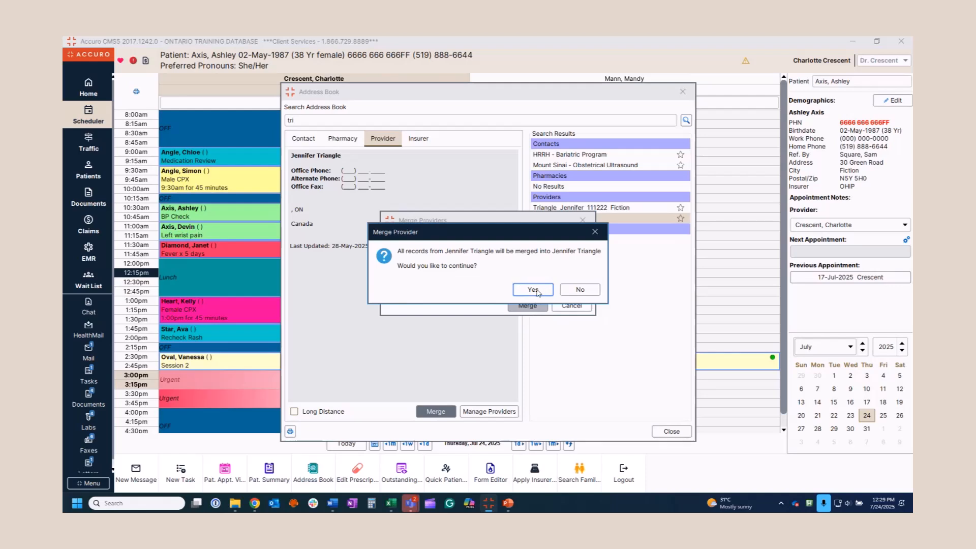
click(535, 290)
click(562, 285)
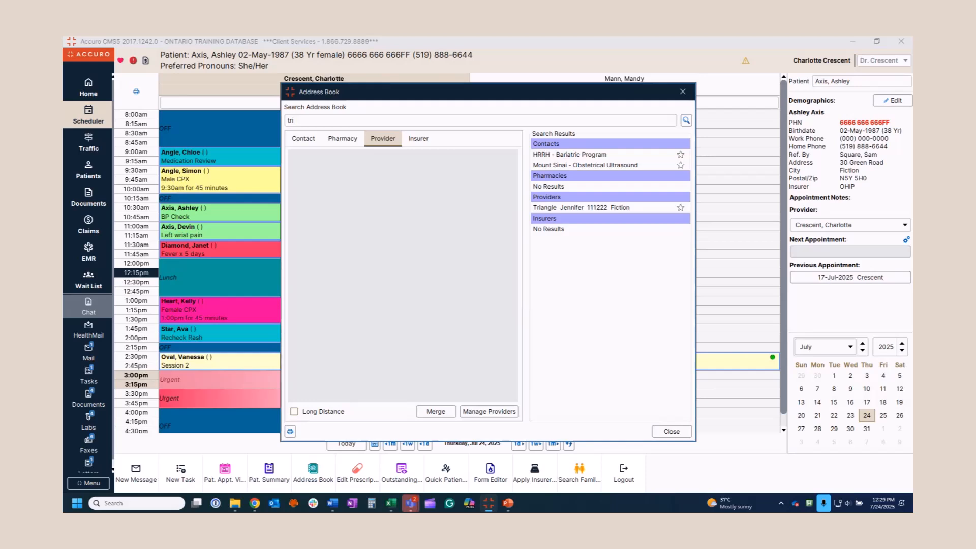
click(672, 431)
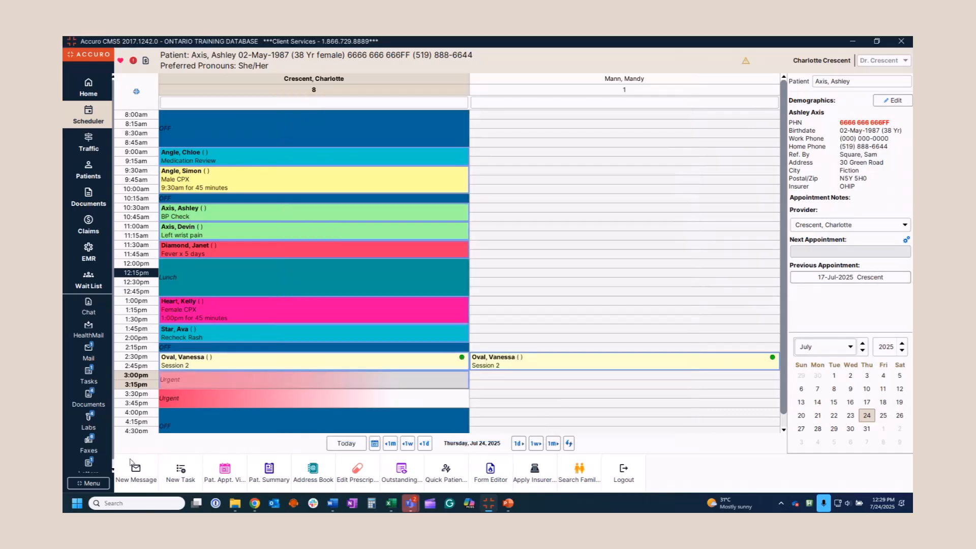
Open Merge Pharmacy Address Book through the 'merge' menu search and look up pharmacies by fax number
click(92, 485)
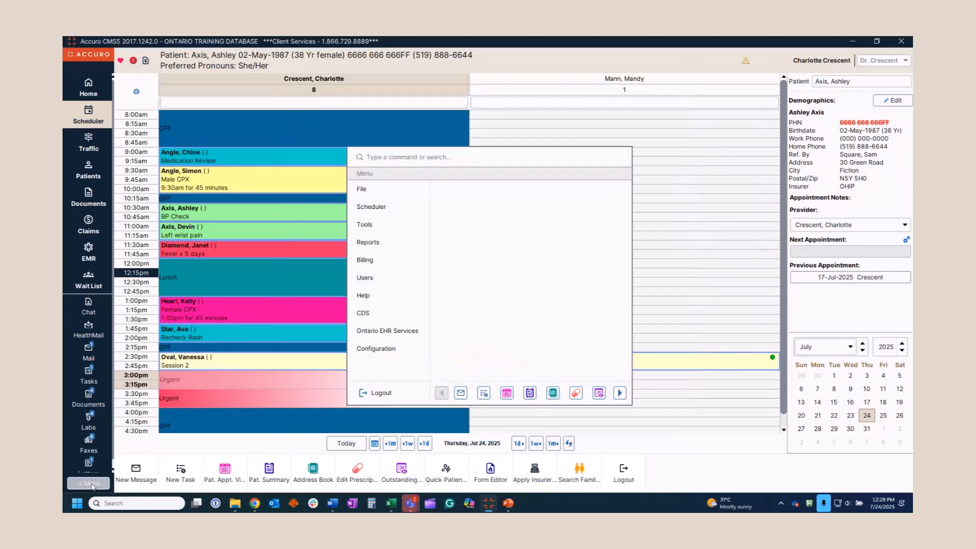
text(merge)
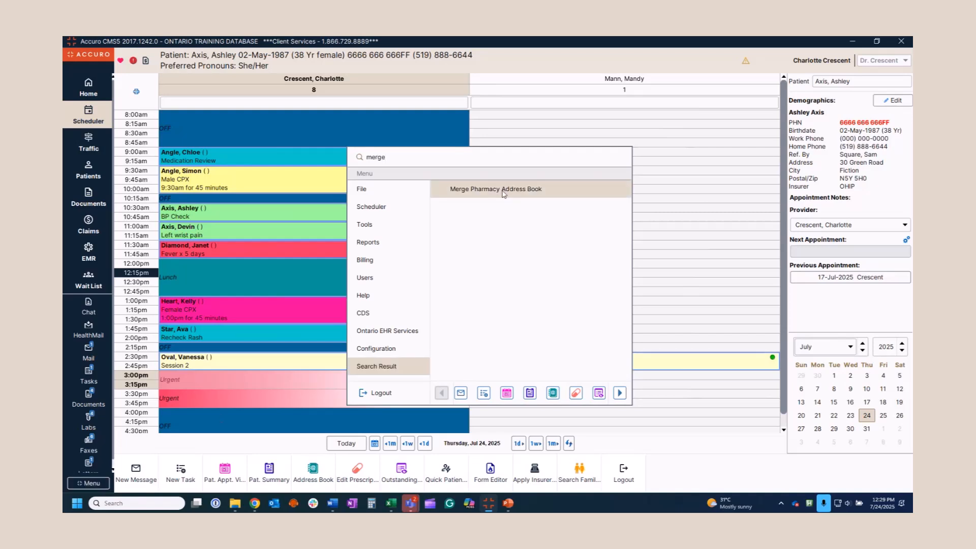
click(496, 189)
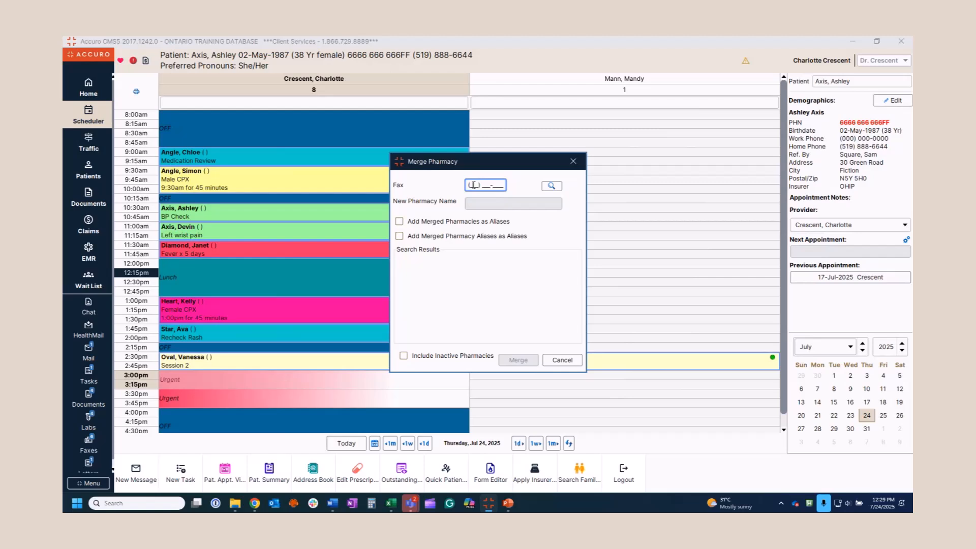
click(551, 185)
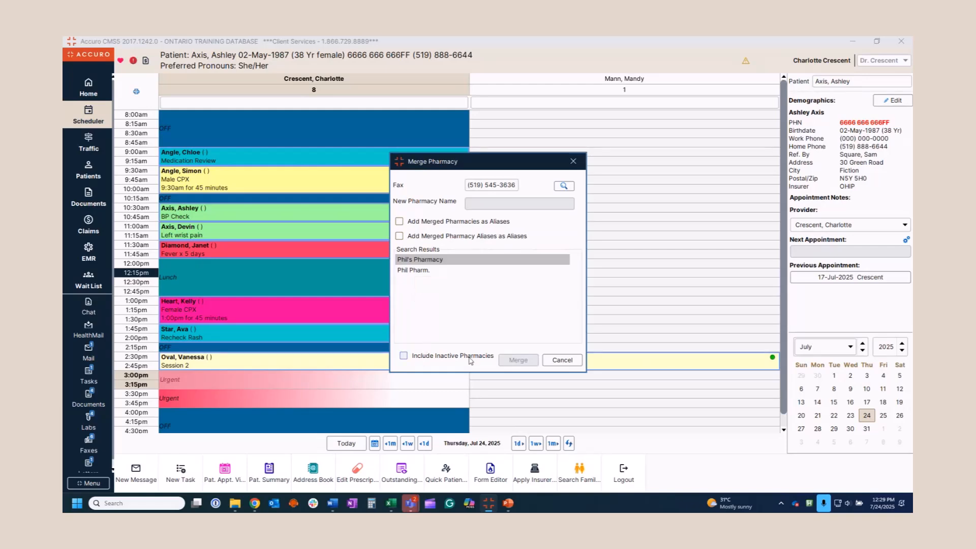
Merge Phil's Pharmacy with Phil Pharm., keeping names and aliases, then close the window
click(403, 356)
click(404, 356)
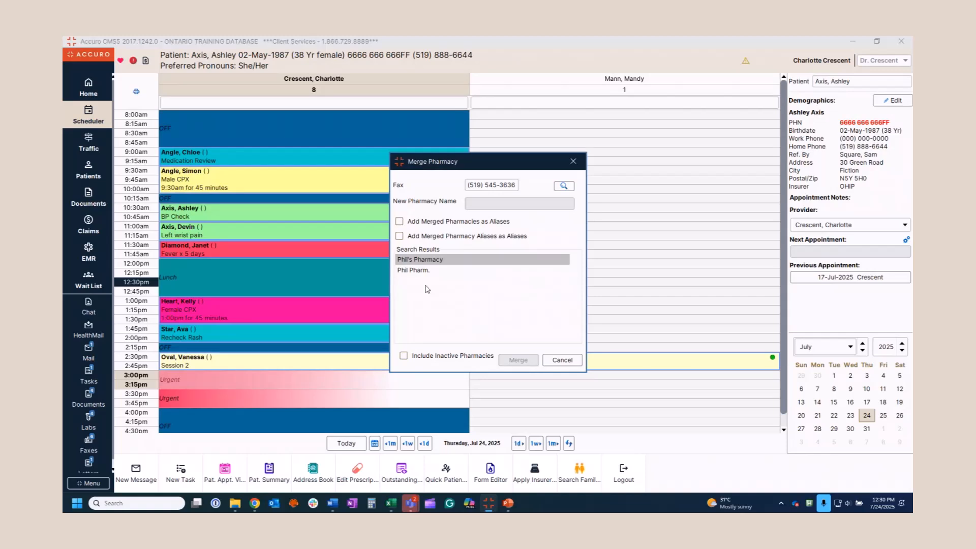
click(431, 260)
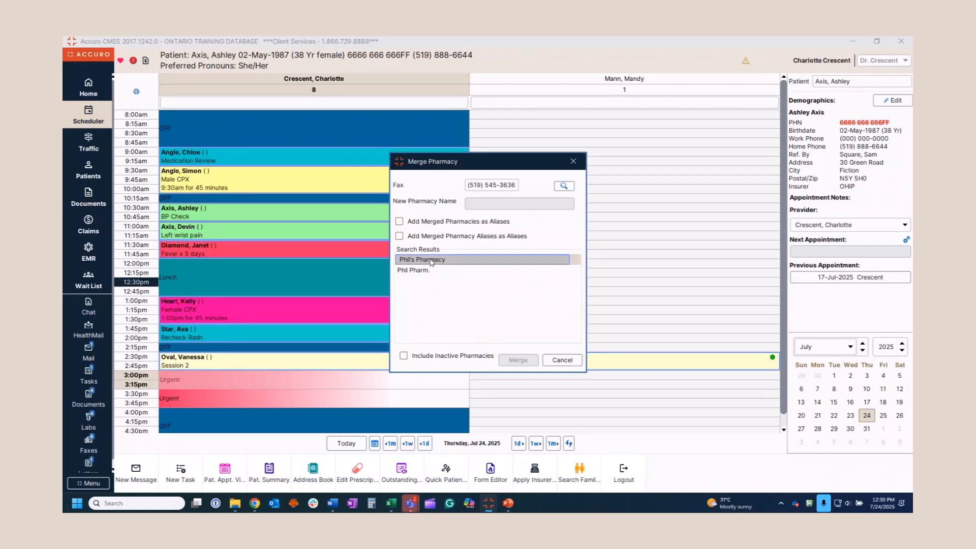
ctrl+click(431, 270)
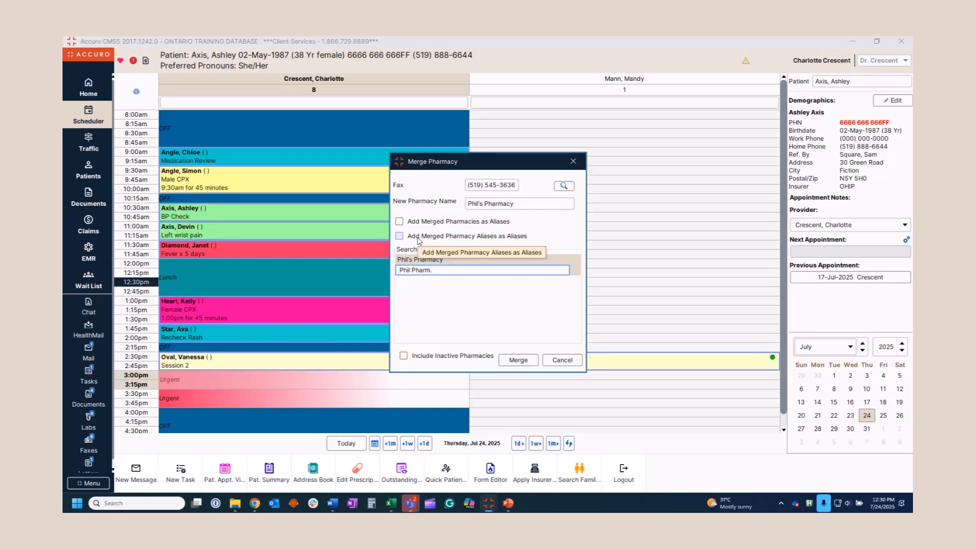
click(399, 221)
click(399, 236)
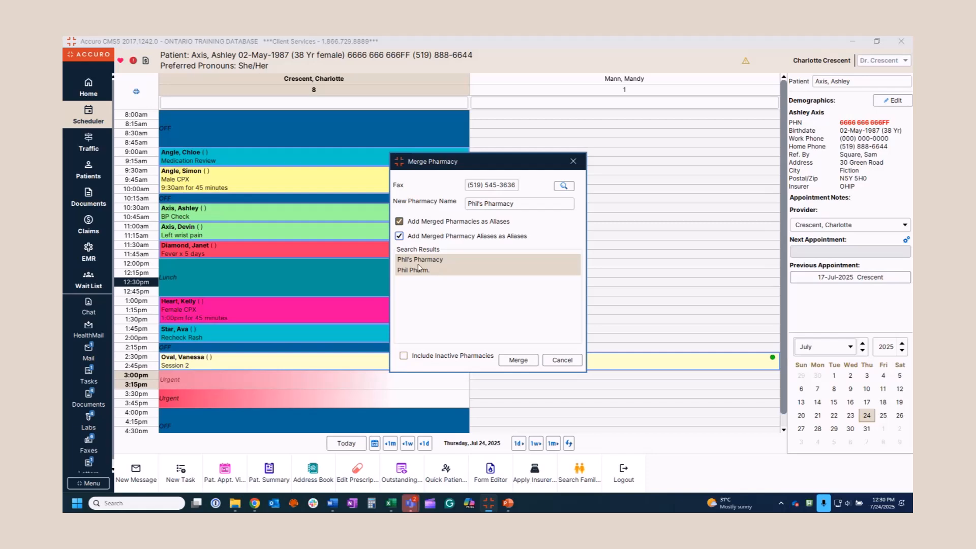
click(518, 361)
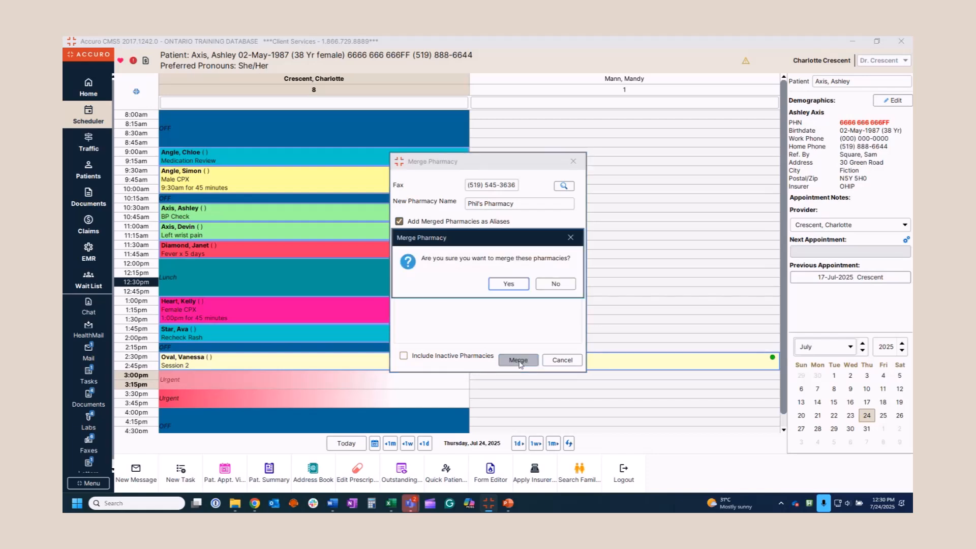
click(509, 284)
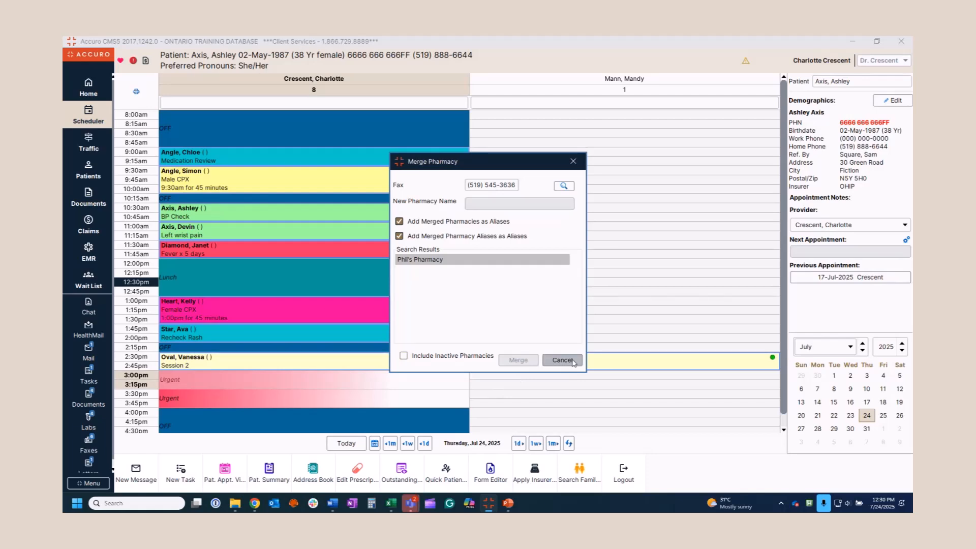
click(573, 161)
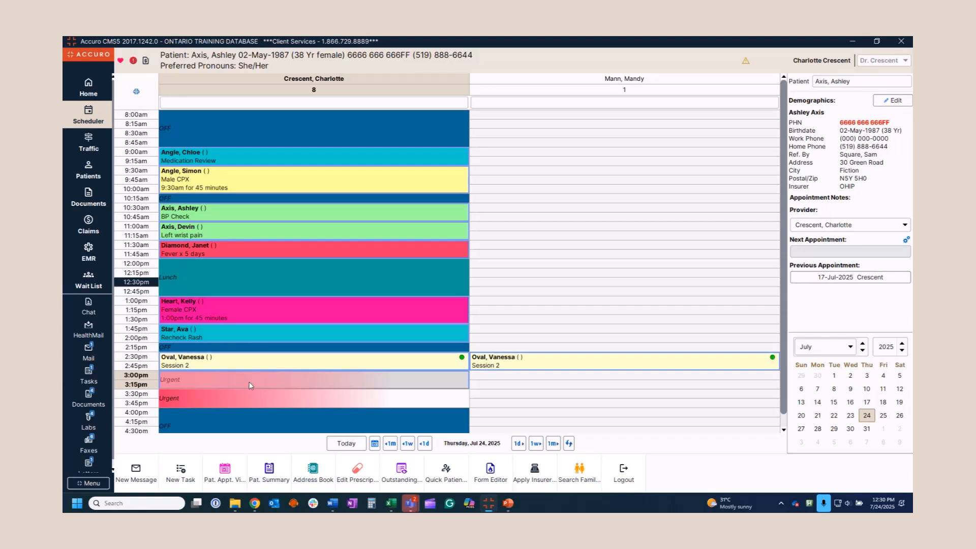
Cancel the Batch Chart Sheet Printing window, then start the PowerPoint slide show from the current slide
key(ctrl+b)
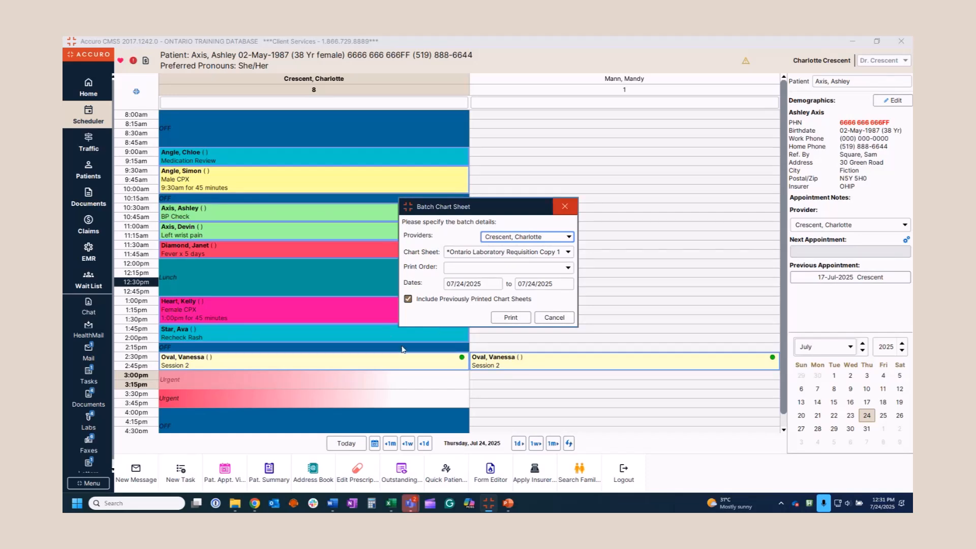
click(557, 319)
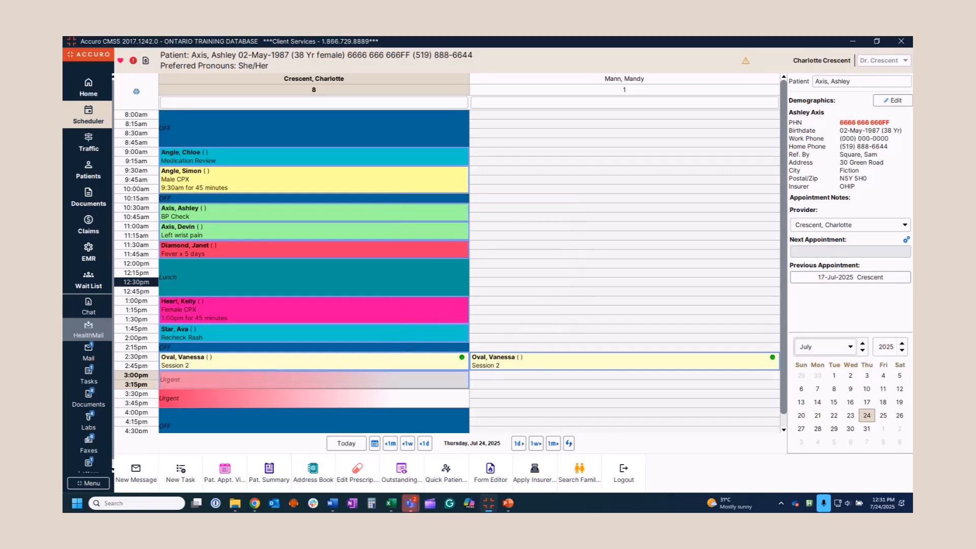
key(alt+Tab)
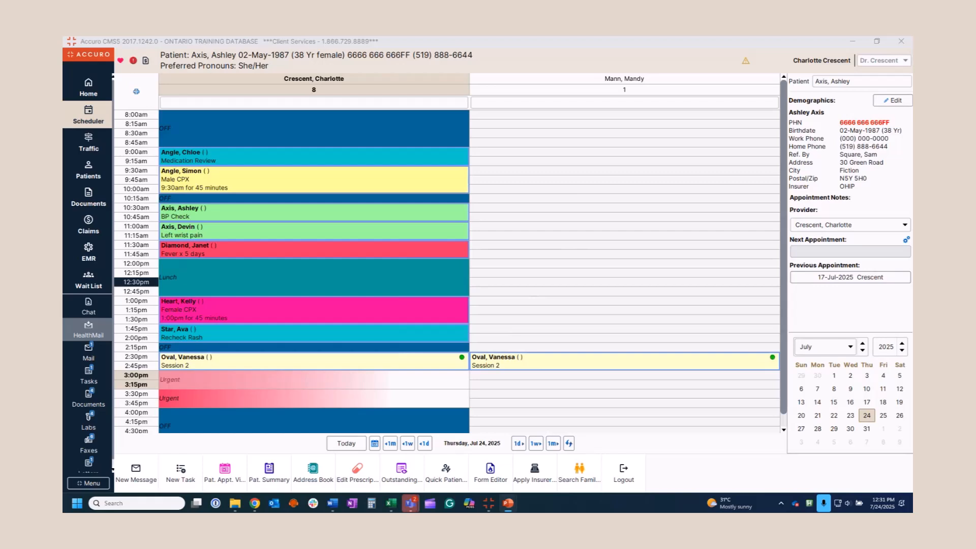
key(shift+F5)
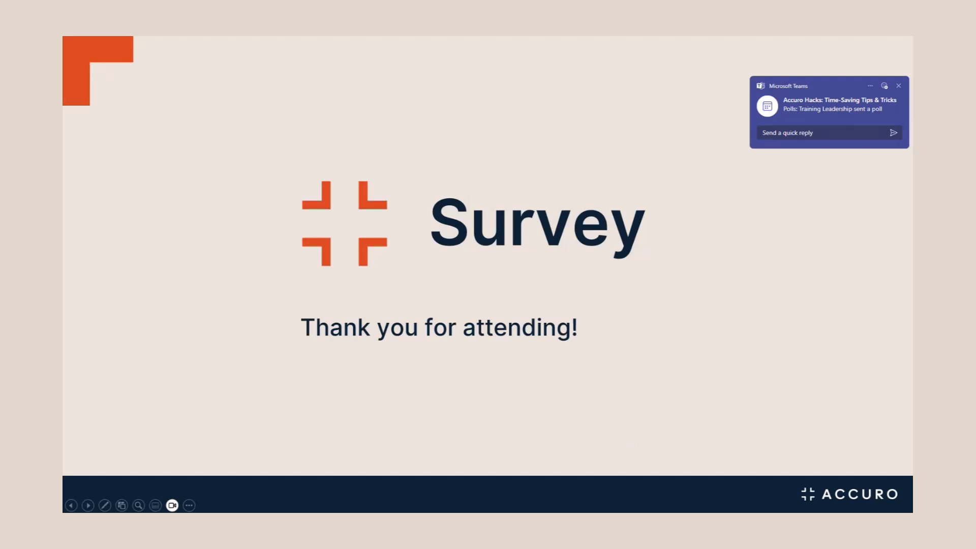
Dismiss the Teams poll notification and advance past the Survey slide
click(899, 85)
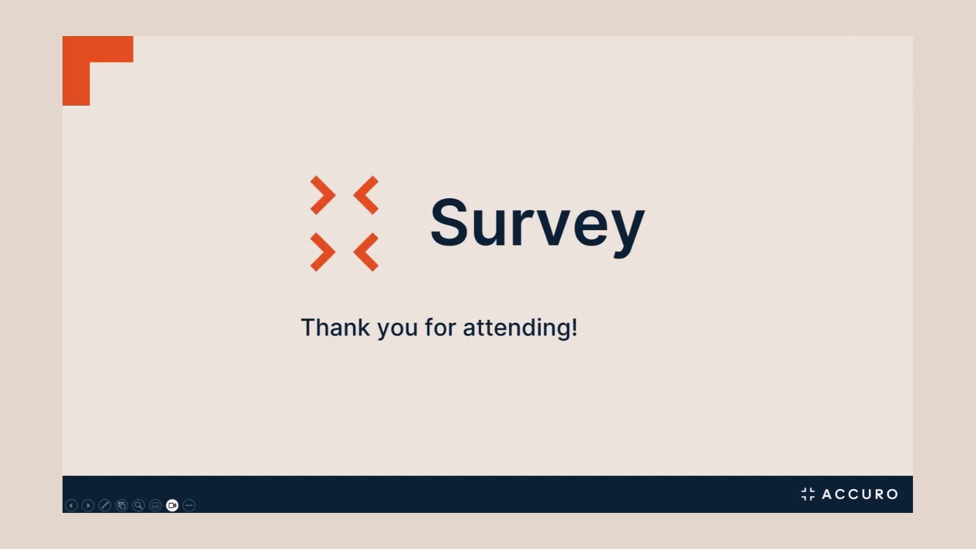
key(Right)
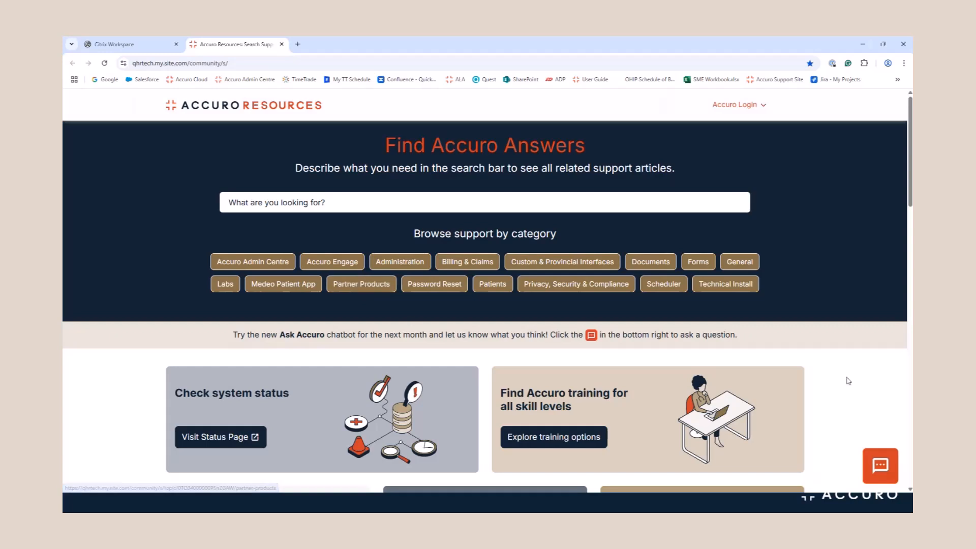
Ask Ask Accuro 'What is the keyboard shortcut to mask all patients on the Scheduler?', then close the chat
click(881, 468)
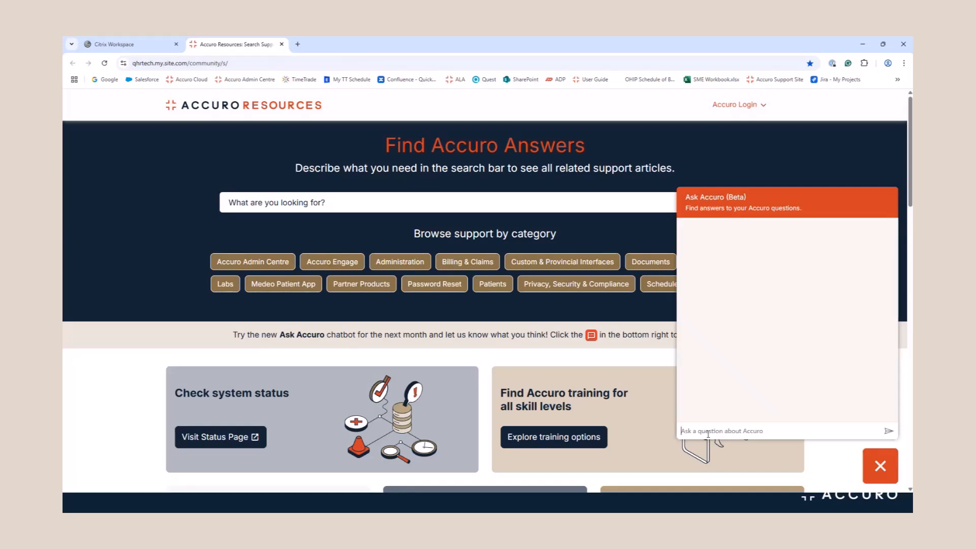
text(What is the keyboard shortcut to mask all patients on the Scheduler?)
key(Return)
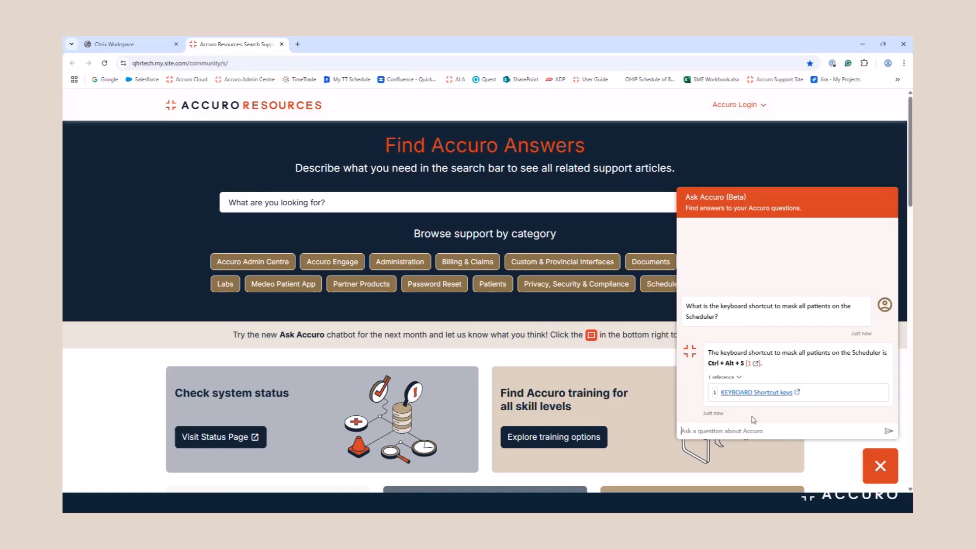
click(881, 465)
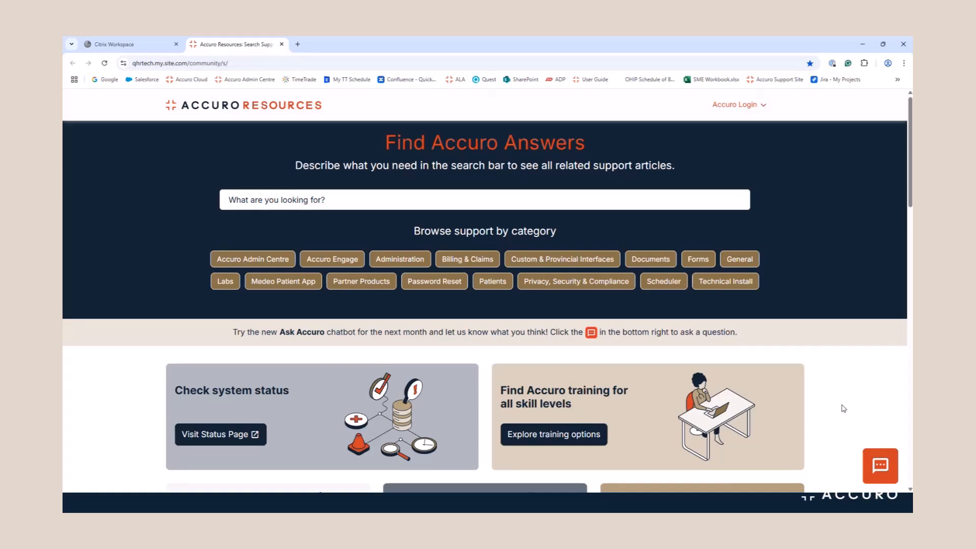
scroll(842, 406, down, 3)
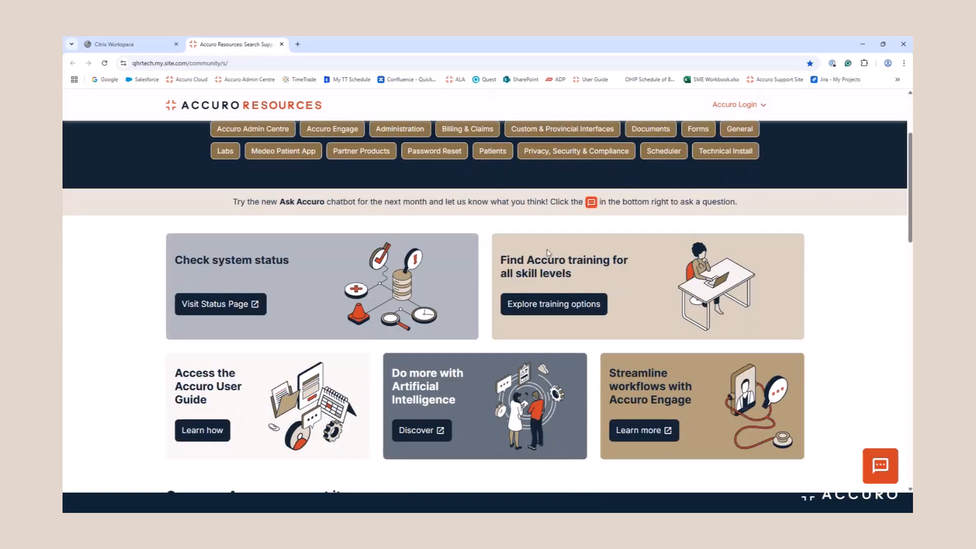
click(546, 309)
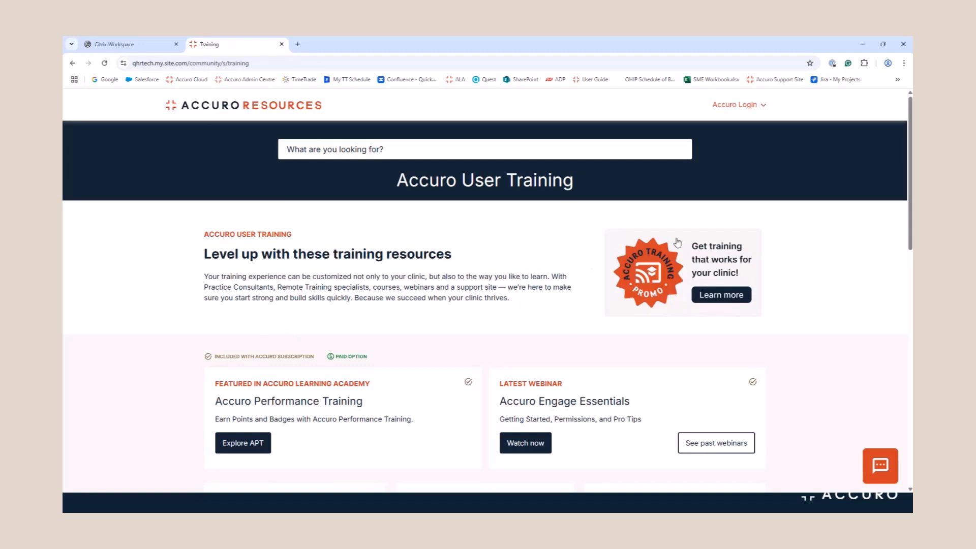
scroll(166, 320, down, 1)
scroll(166, 319, down, 3)
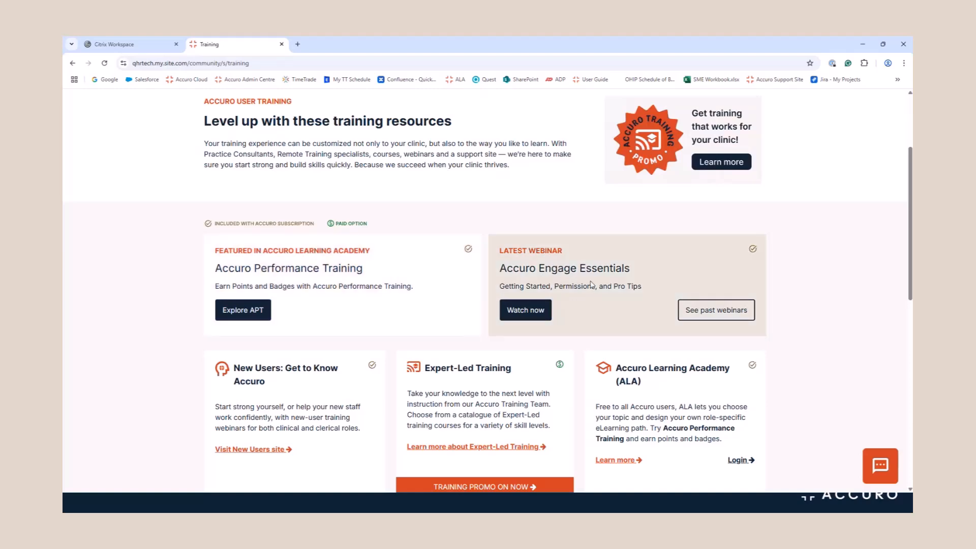
scroll(592, 284, down, 4)
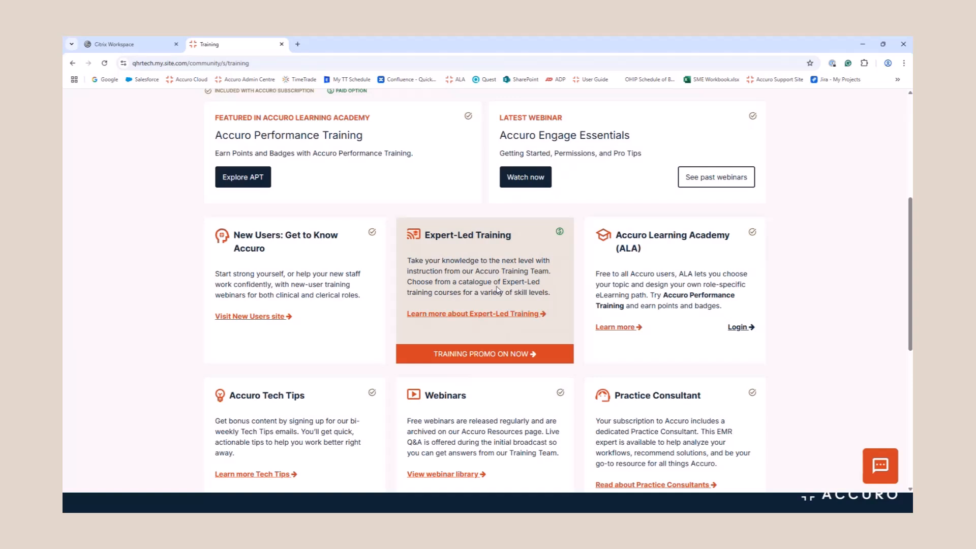
scroll(497, 289, down, 1)
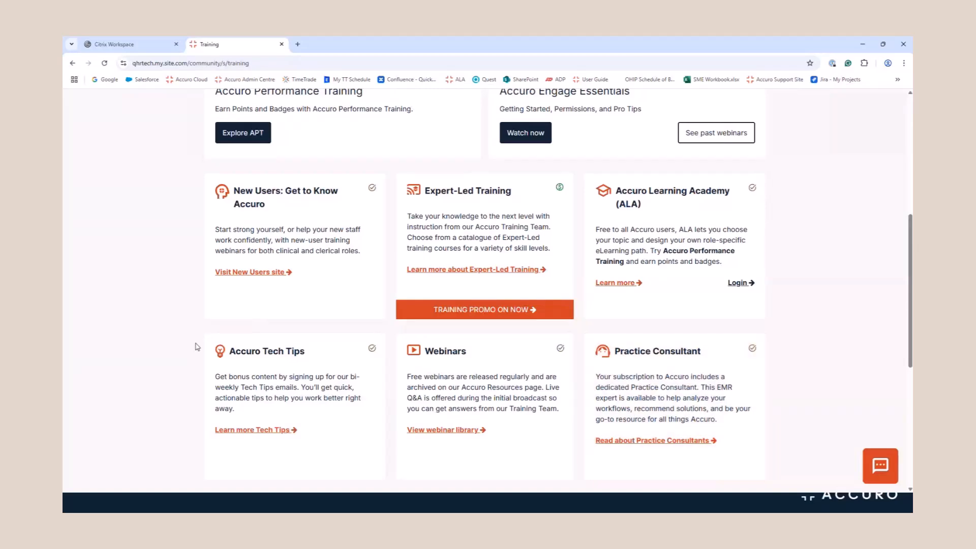
scroll(279, 126, up, 7)
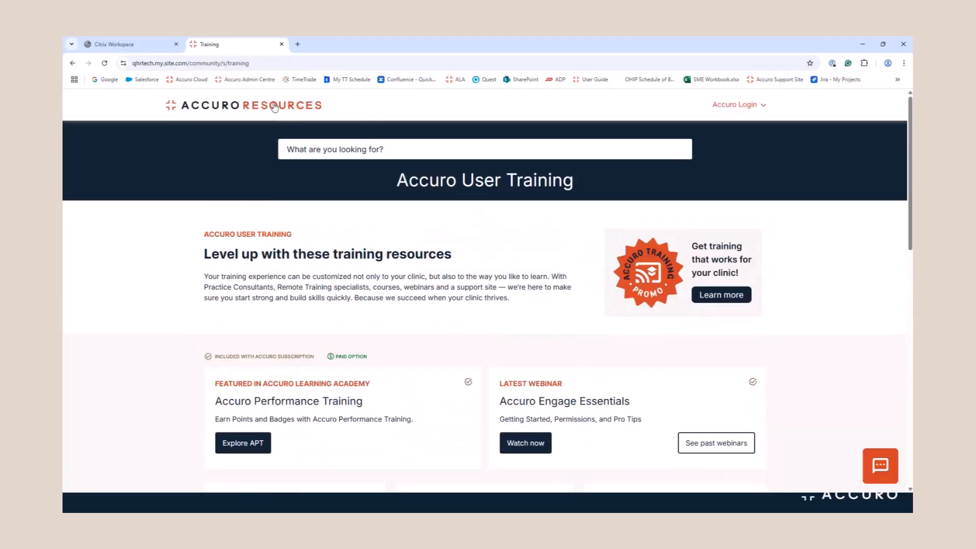
click(274, 110)
scroll(333, 283, down, 4)
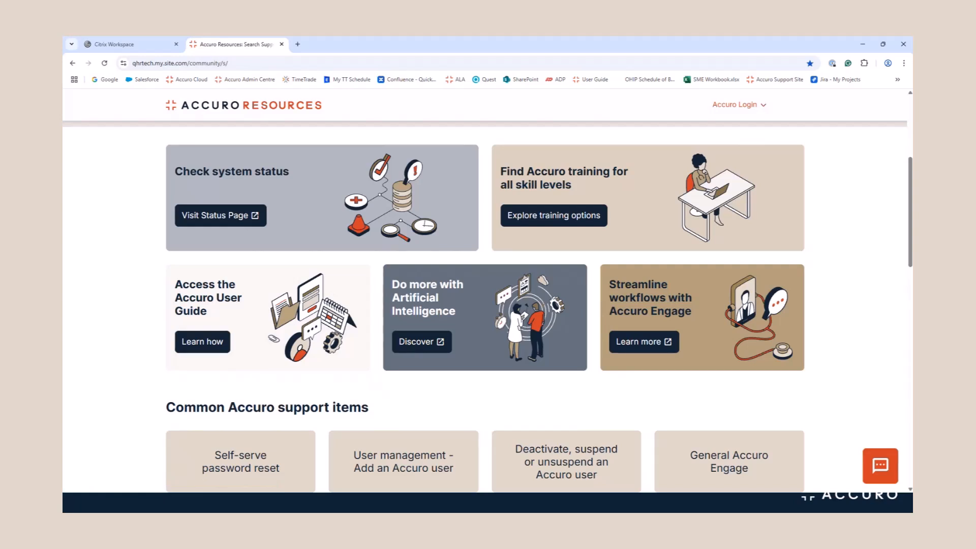
click(417, 348)
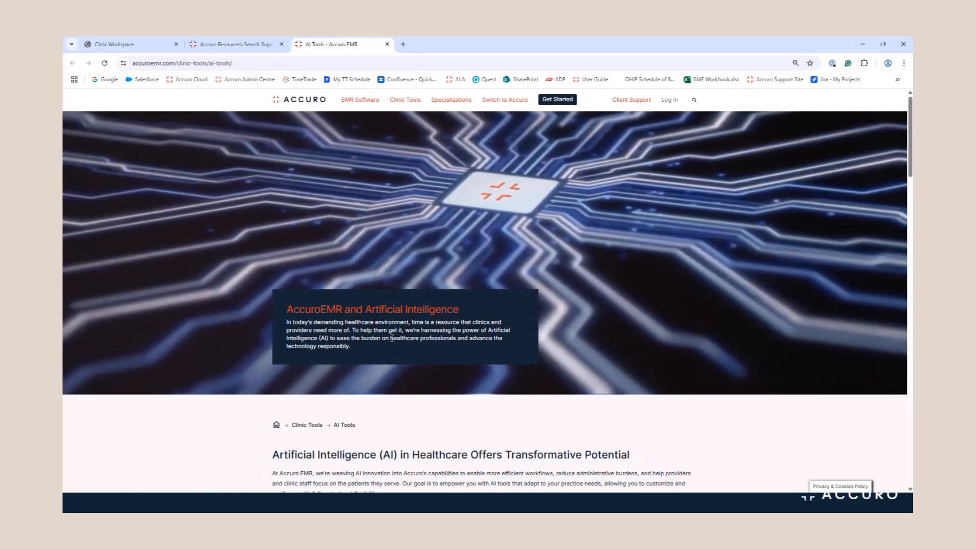
mouse_move(405, 105)
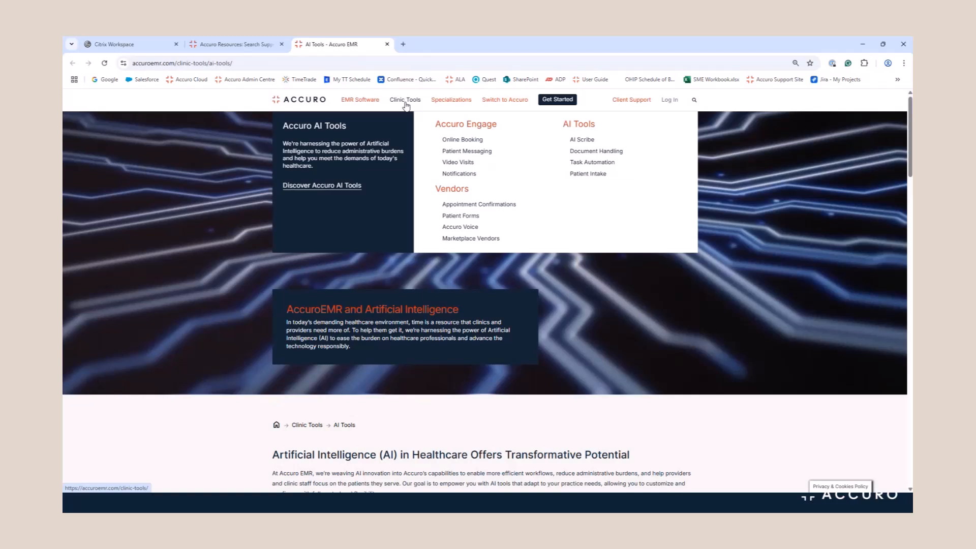
click(387, 45)
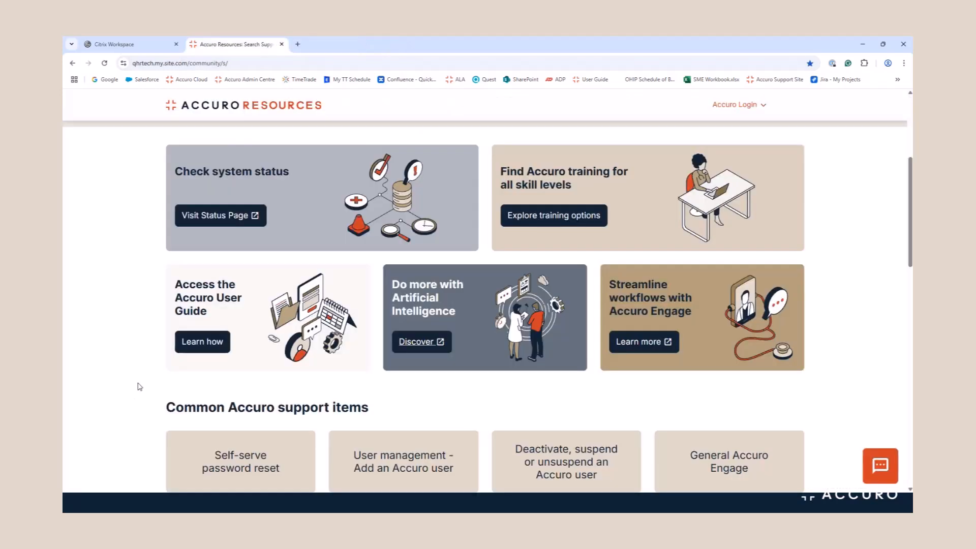
scroll(137, 389, down, 3)
scroll(139, 387, down, 1)
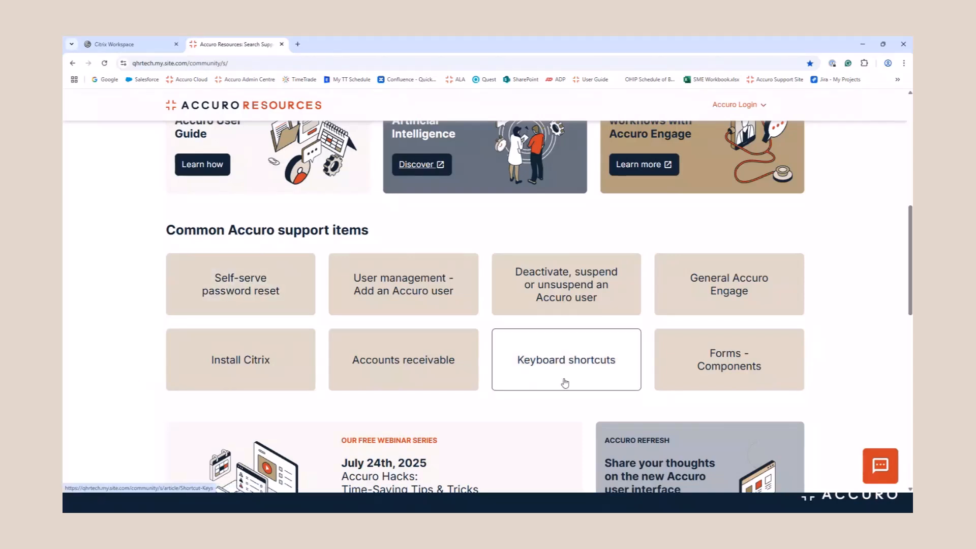
scroll(118, 413, down, 3)
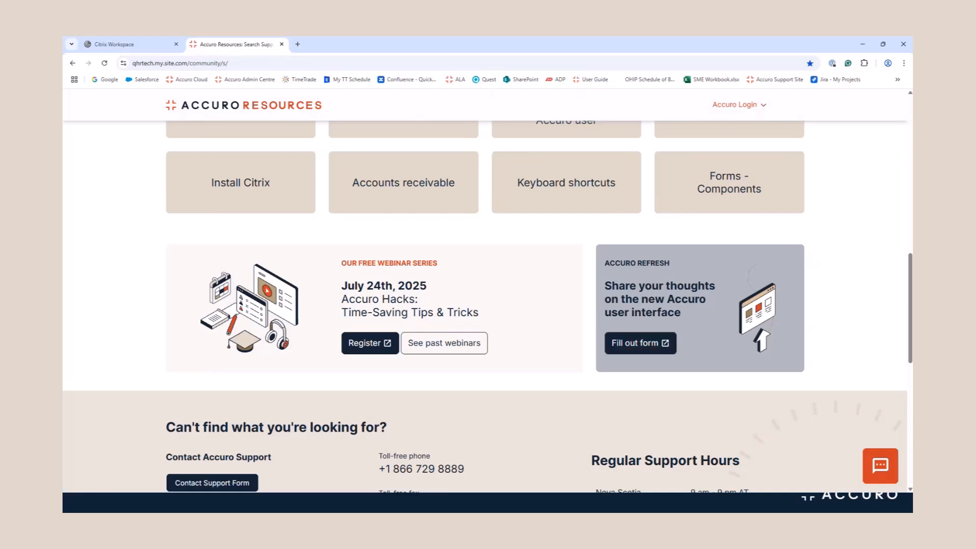
scroll(160, 439, down, 3)
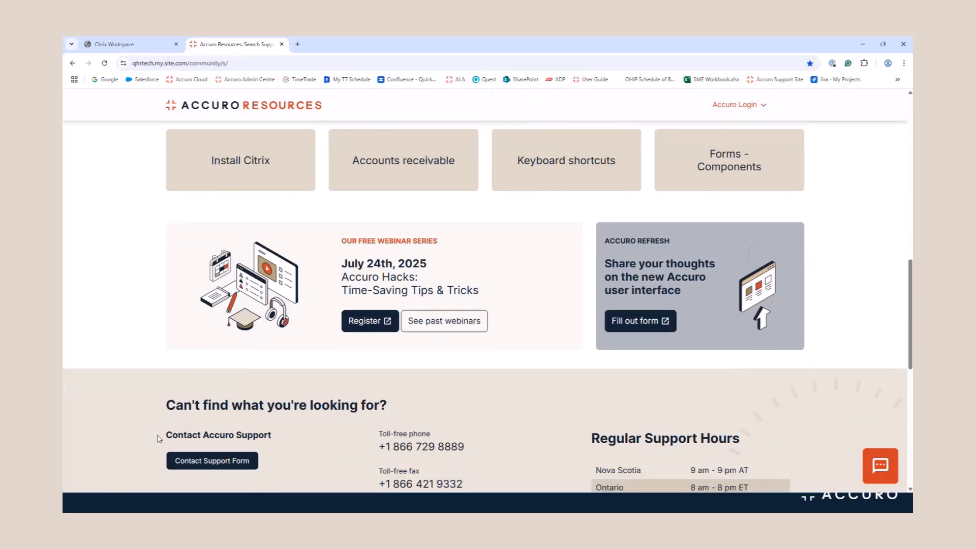